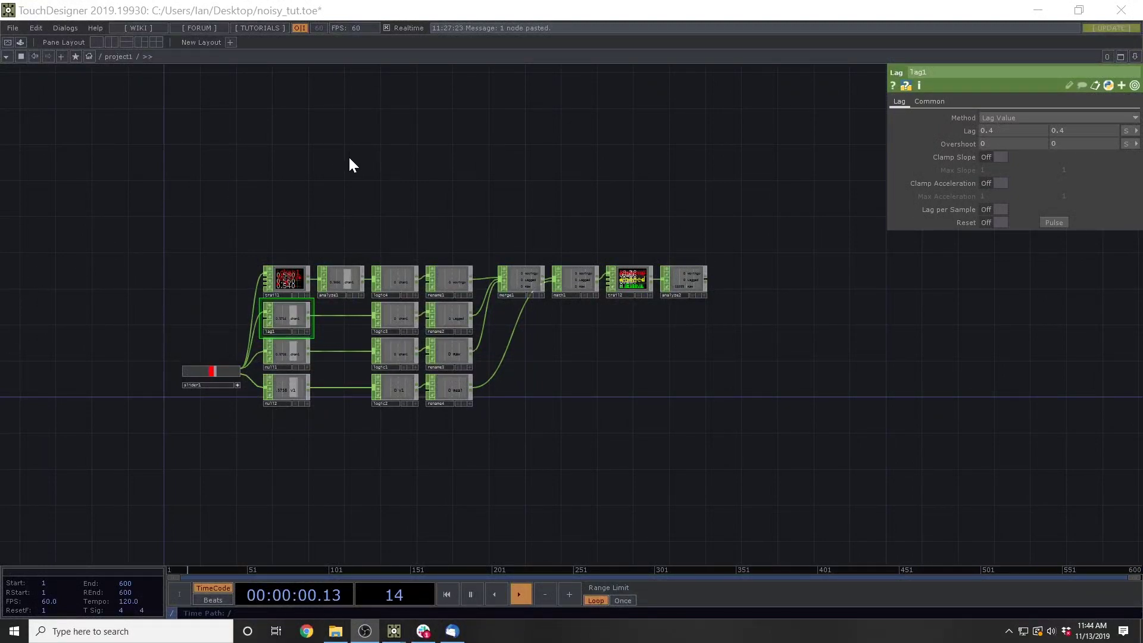
Adjust slider1 to about 0.65 and compare the noisy readings of the four chains.
scroll(348, 164, "up", 2)
scroll(204, 387, "up", 1)
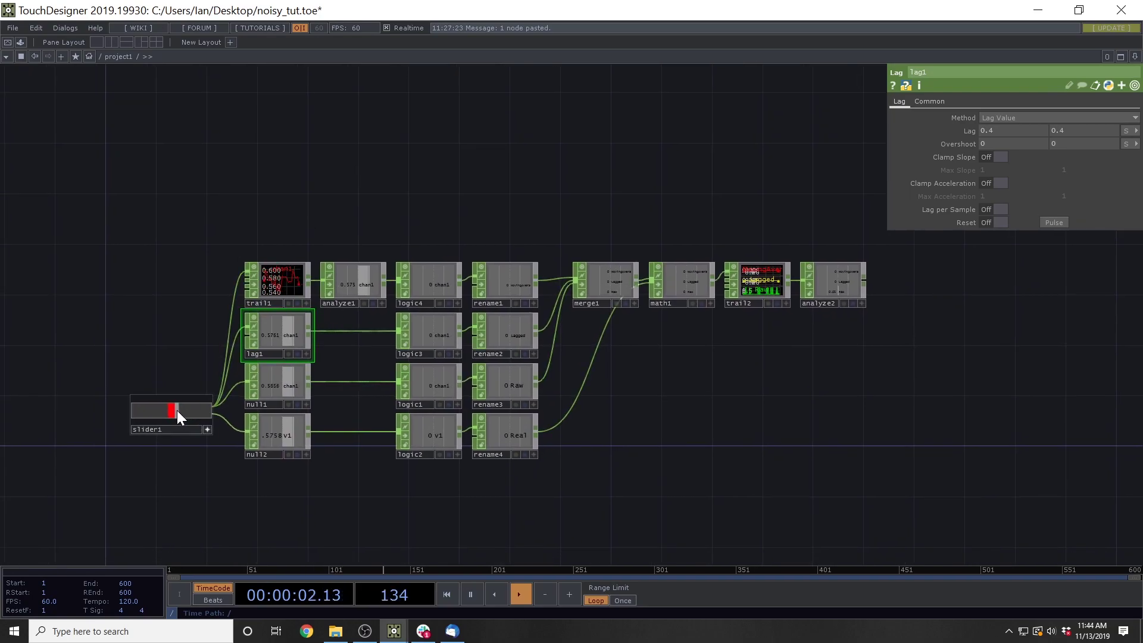
left_click_drag(177, 409, 185, 411)
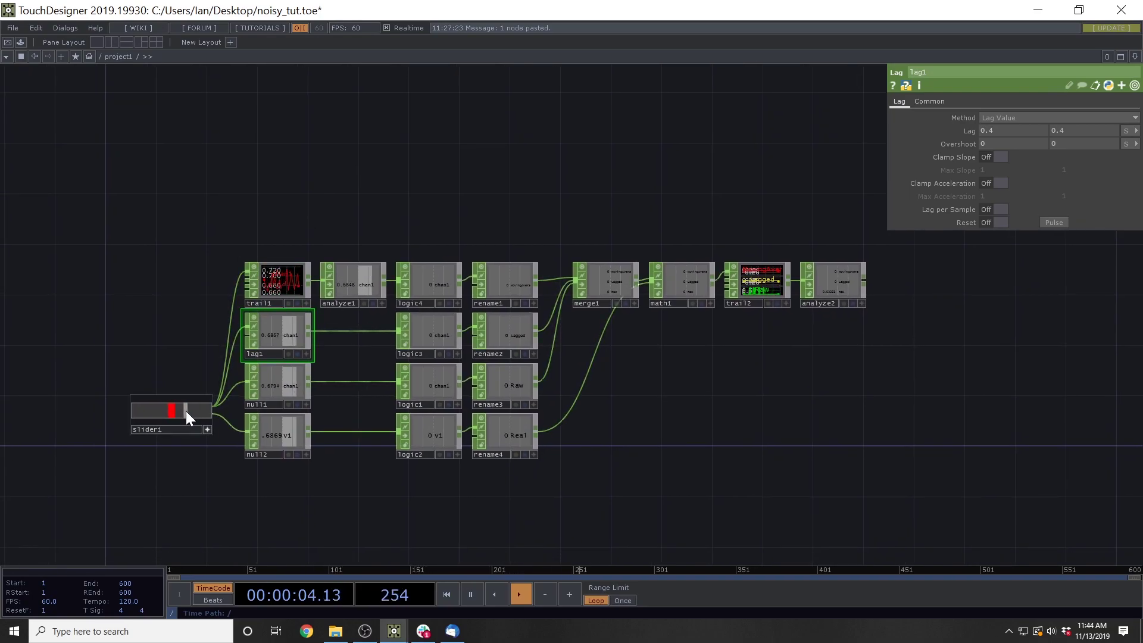
left_click_drag(186, 412, 183, 412)
left_click_drag(191, 300, 164, 319)
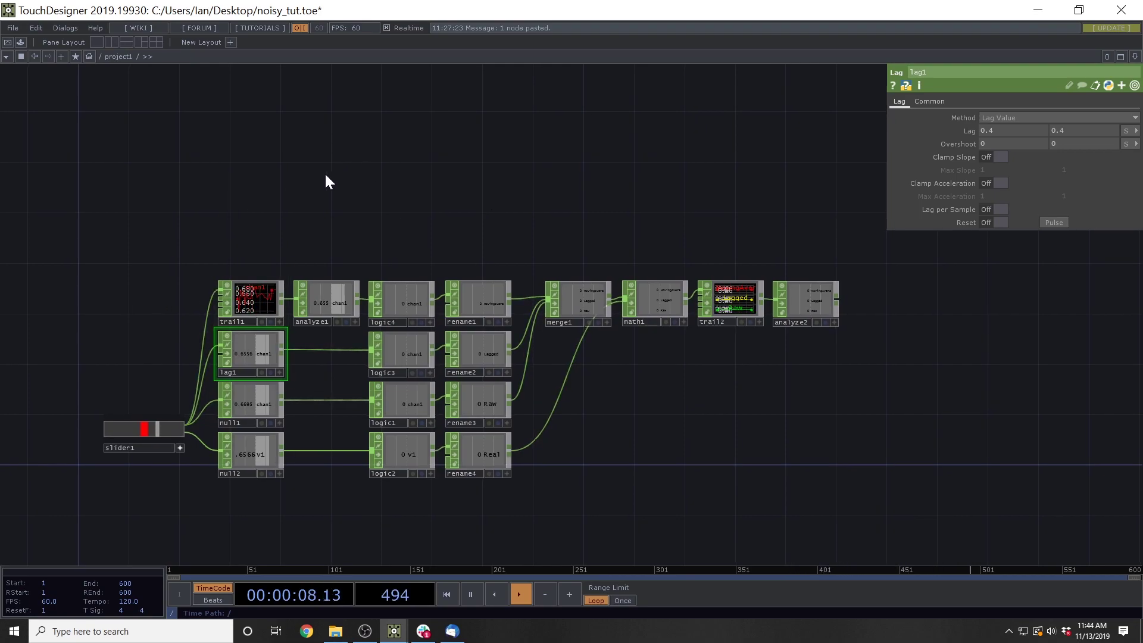
left_click_drag(325, 201, 322, 176)
mouse_move(152, 410)
left_mouse_down()
mouse_move(135, 410)
mouse_move(151, 408)
left_mouse_up()
left_click_drag(161, 354, 146, 355)
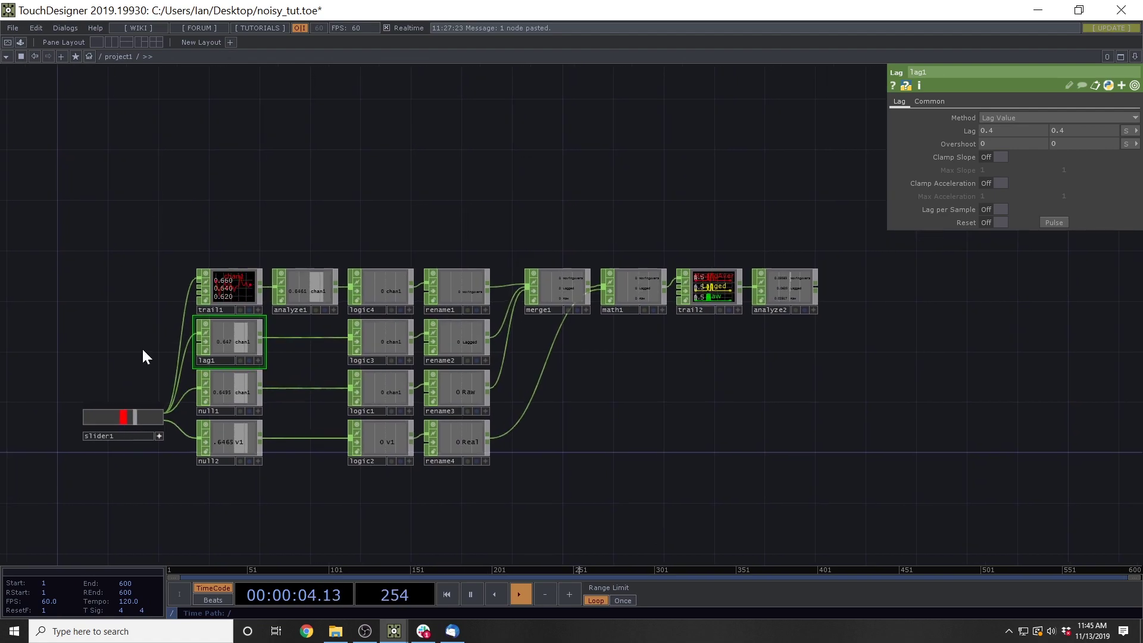
Check the bounds of logic1 and bring slider1 closer to them, at about 0.59.
left_click_drag(179, 250, 475, 384)
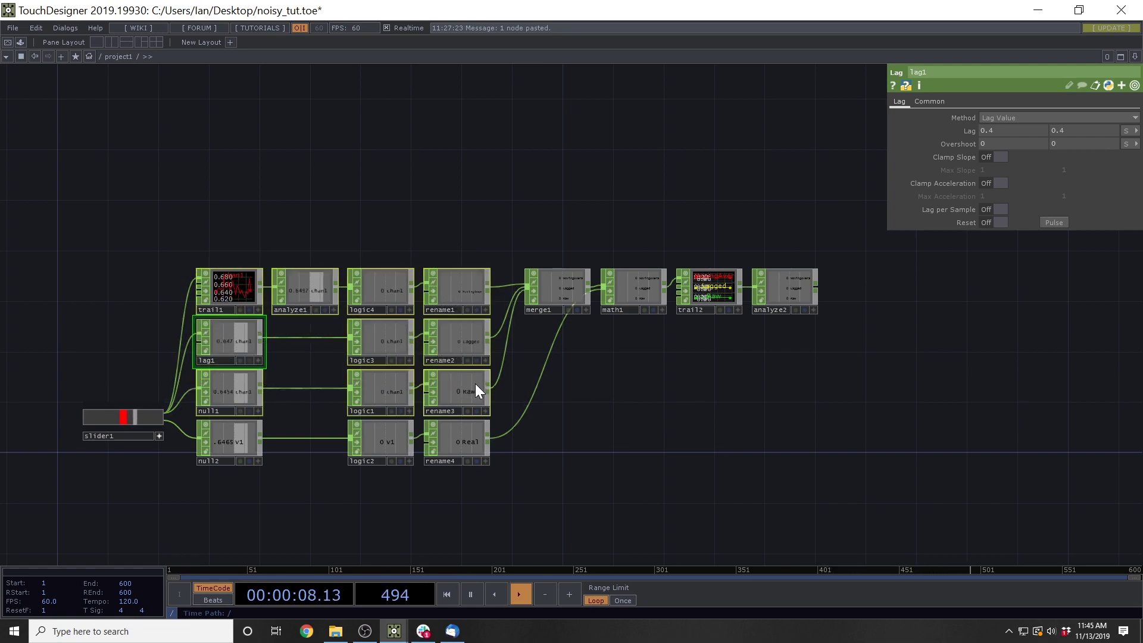
left_click(403, 399)
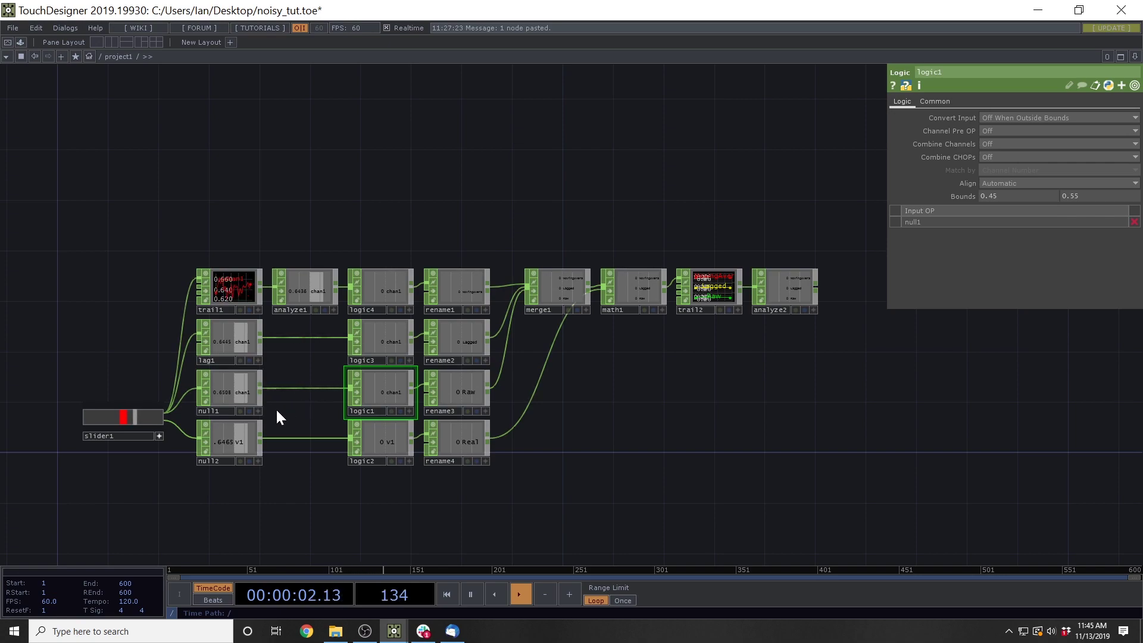
middle_click_drag(288, 381, 330, 346)
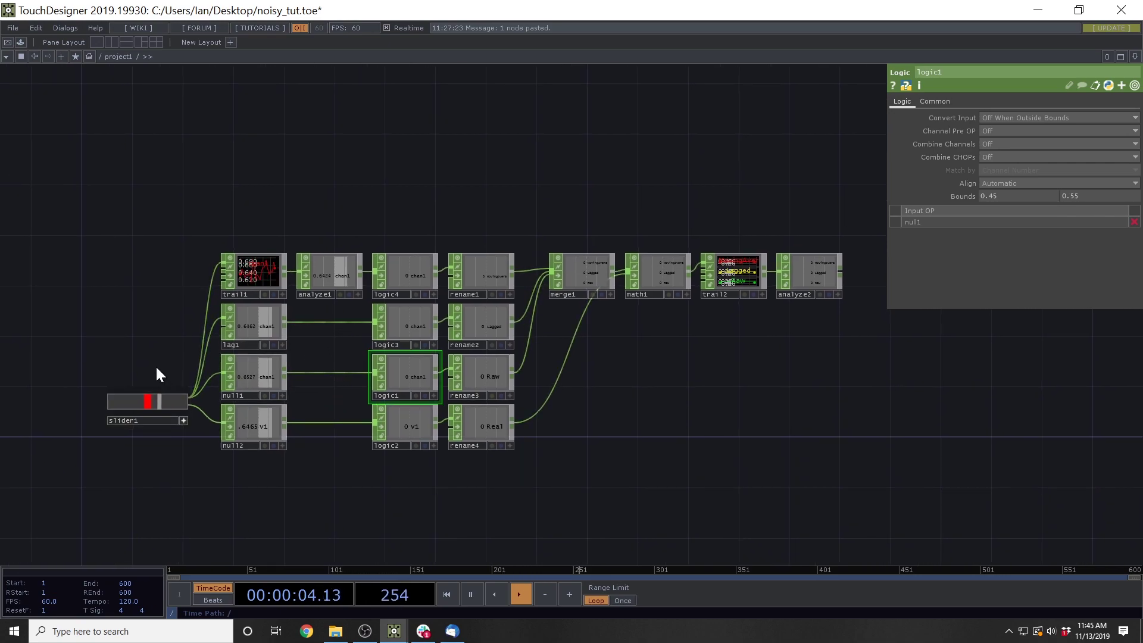
mouse_move(173, 397)
left_mouse_down()
mouse_move(153, 405)
mouse_move(166, 402)
left_mouse_up()
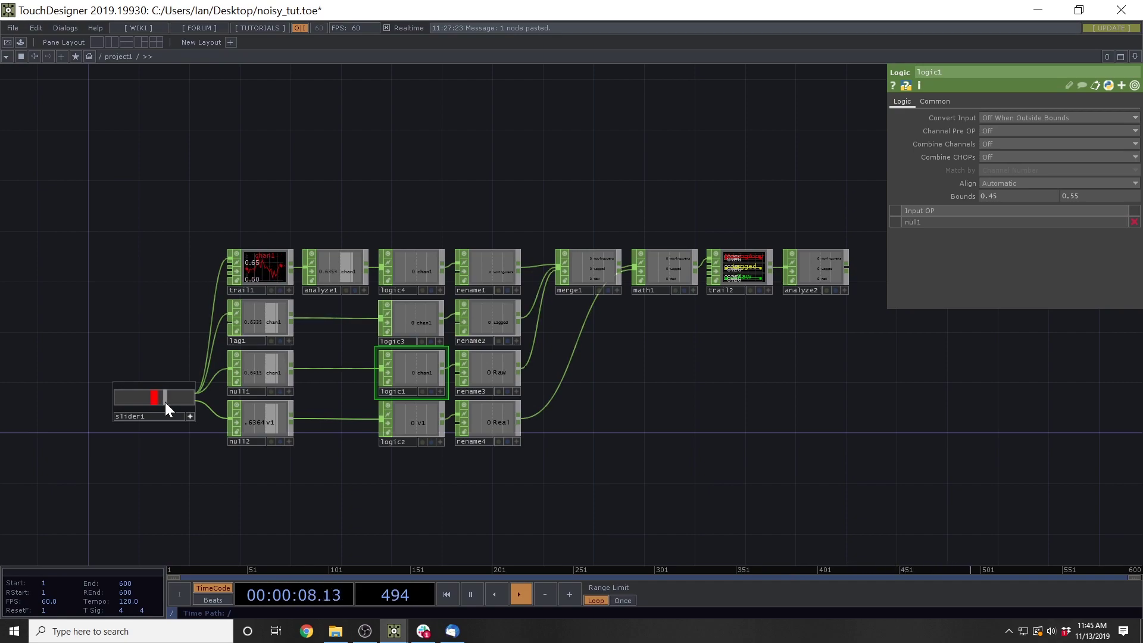
mouse_move(166, 362)
left_mouse_down()
mouse_move(191, 344)
mouse_move(160, 351)
left_mouse_up()
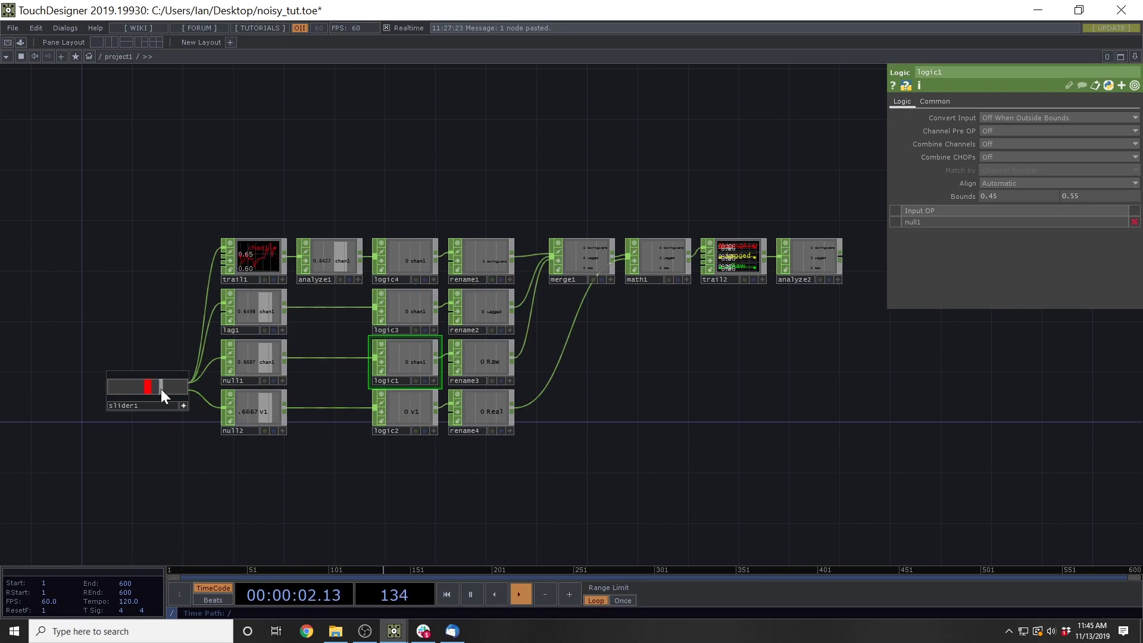
mouse_move(159, 391)
left_mouse_down()
mouse_move(149, 396)
mouse_move(155, 387)
left_mouse_up()
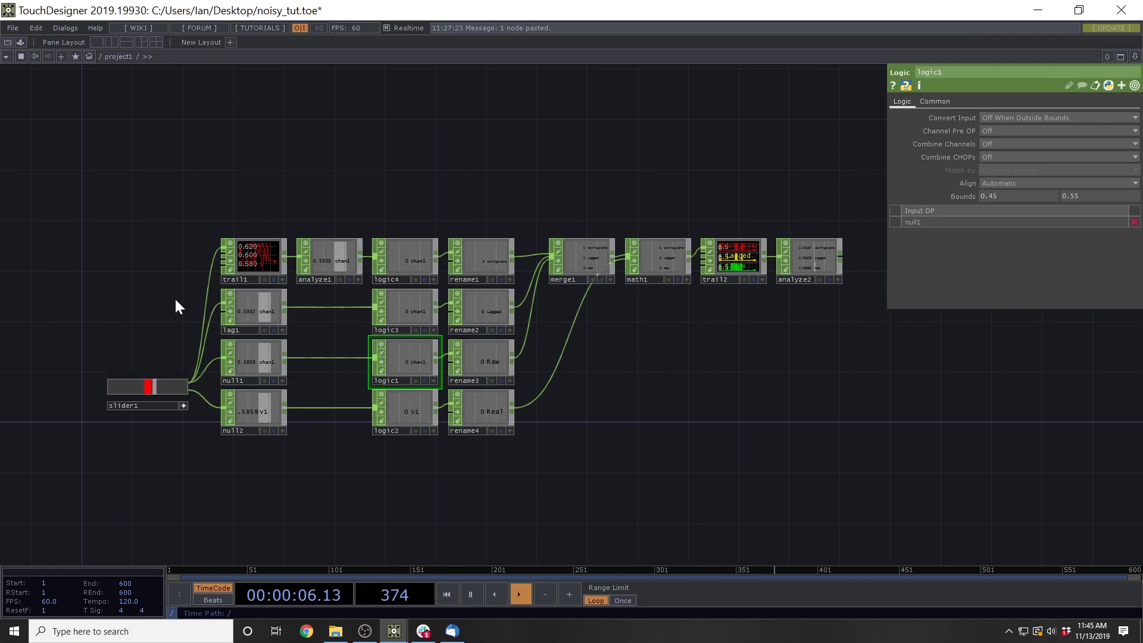
Inspect the lag1 smoothing settings and the moving-average pair formed by trail1 and analyze1.
left_click_drag(174, 298, 104, 304)
left_click_drag(580, 362, 593, 374)
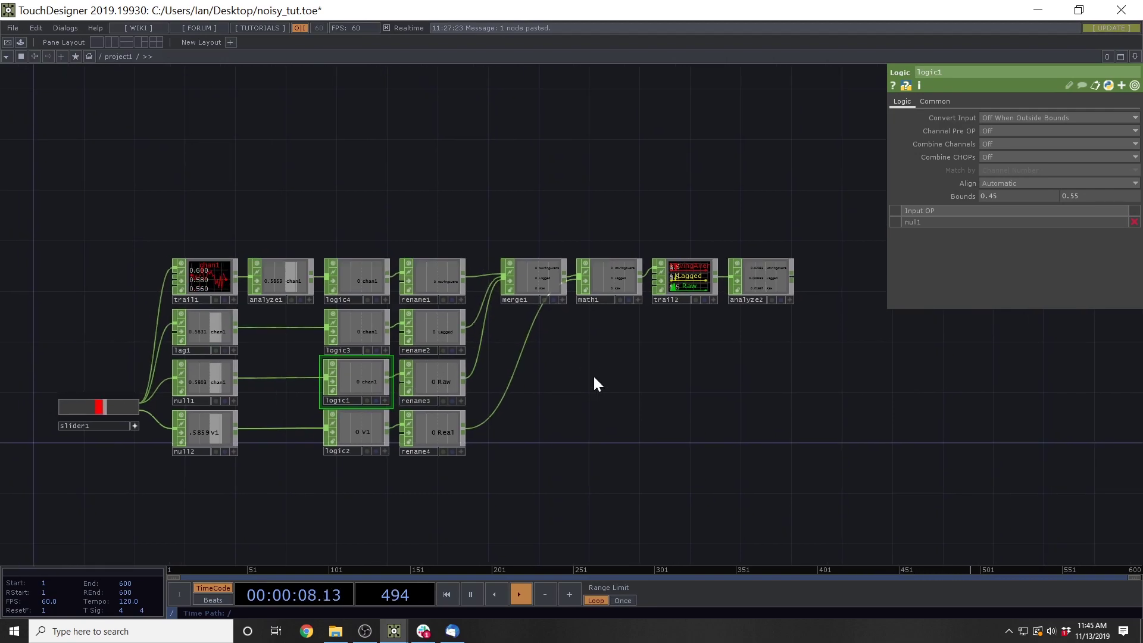
left_click_drag(186, 191, 453, 338)
left_click(219, 335)
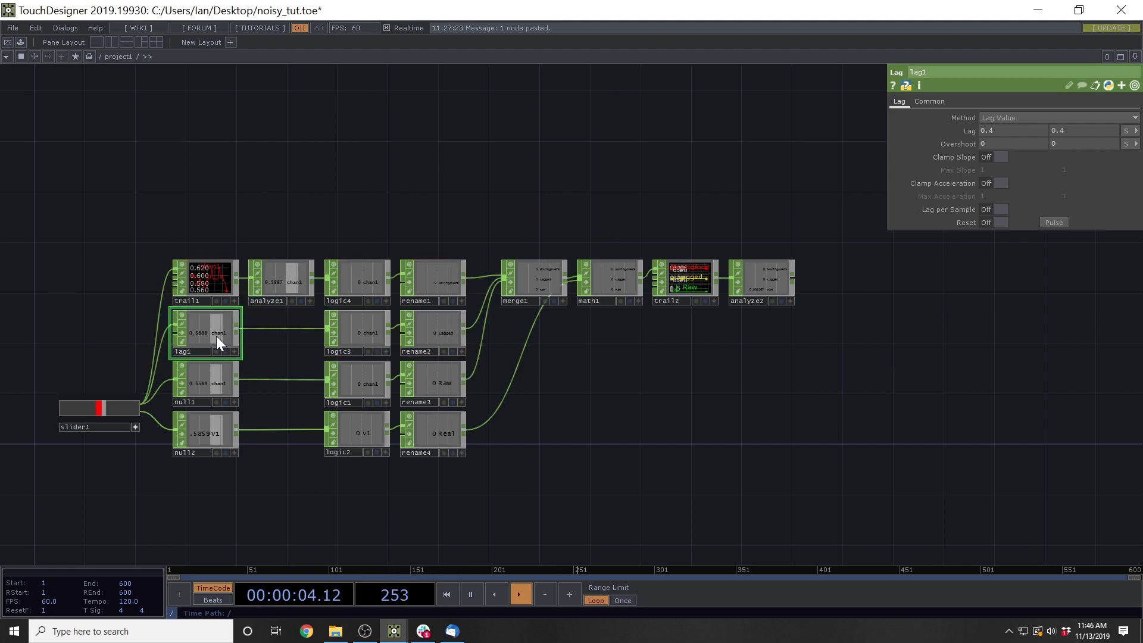
left_click(212, 275)
left_click(285, 280)
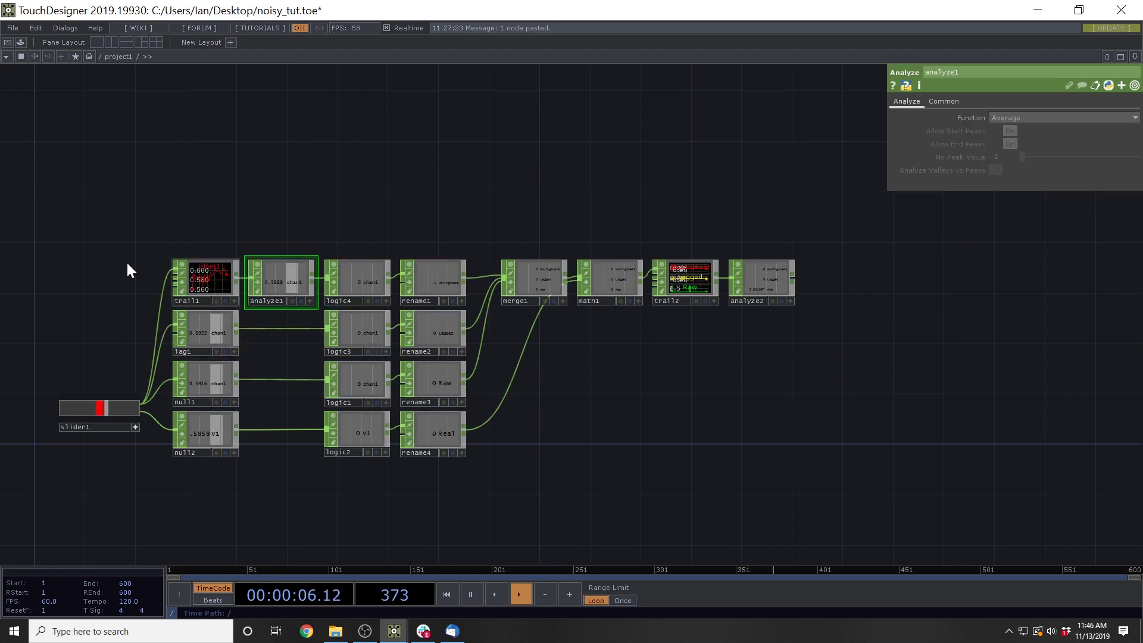
left_click_drag(173, 238, 266, 308)
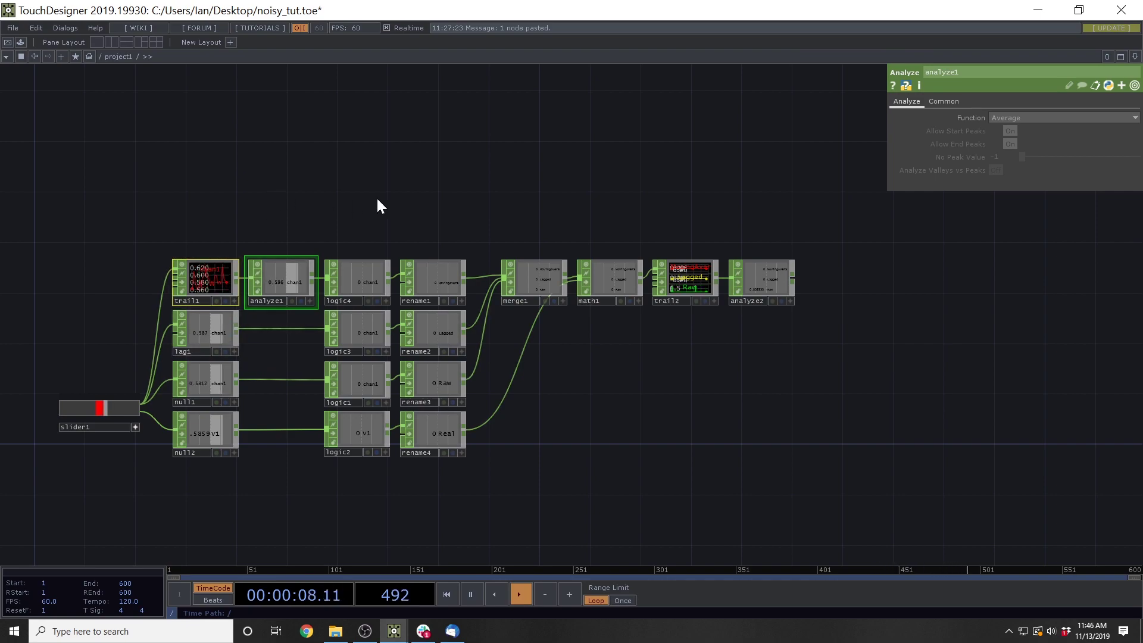
Open the averaged error channels of analyze2 in a separate viewer window.
left_click_drag(378, 201, 249, 154)
left_click_drag(504, 189, 752, 221)
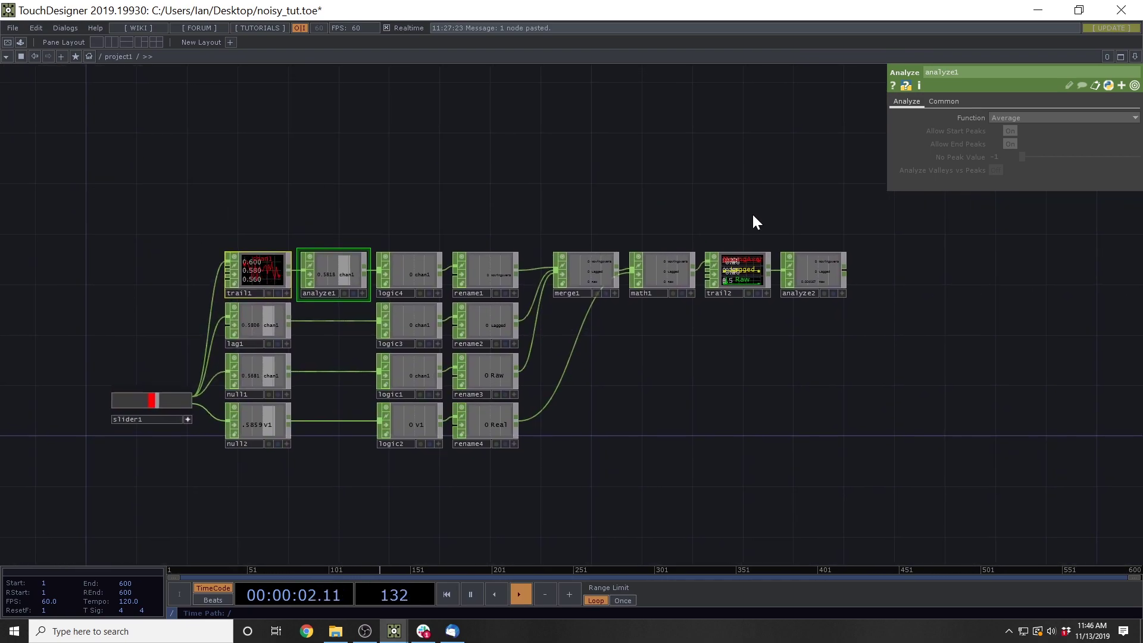
left_click(815, 279)
right_click(815, 274)
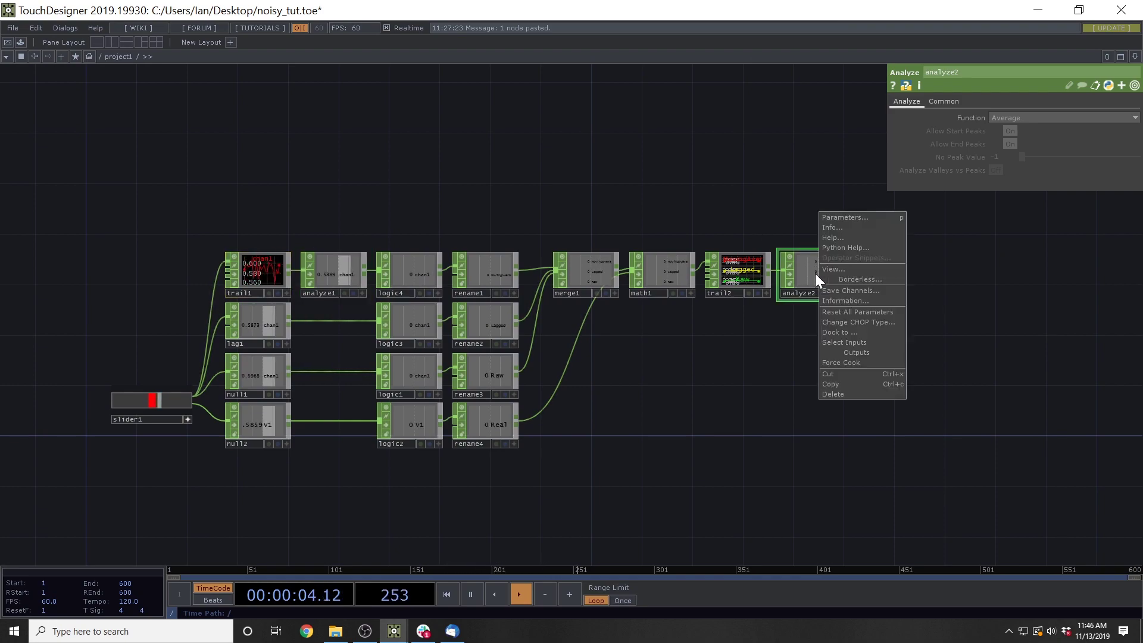
left_click(838, 271)
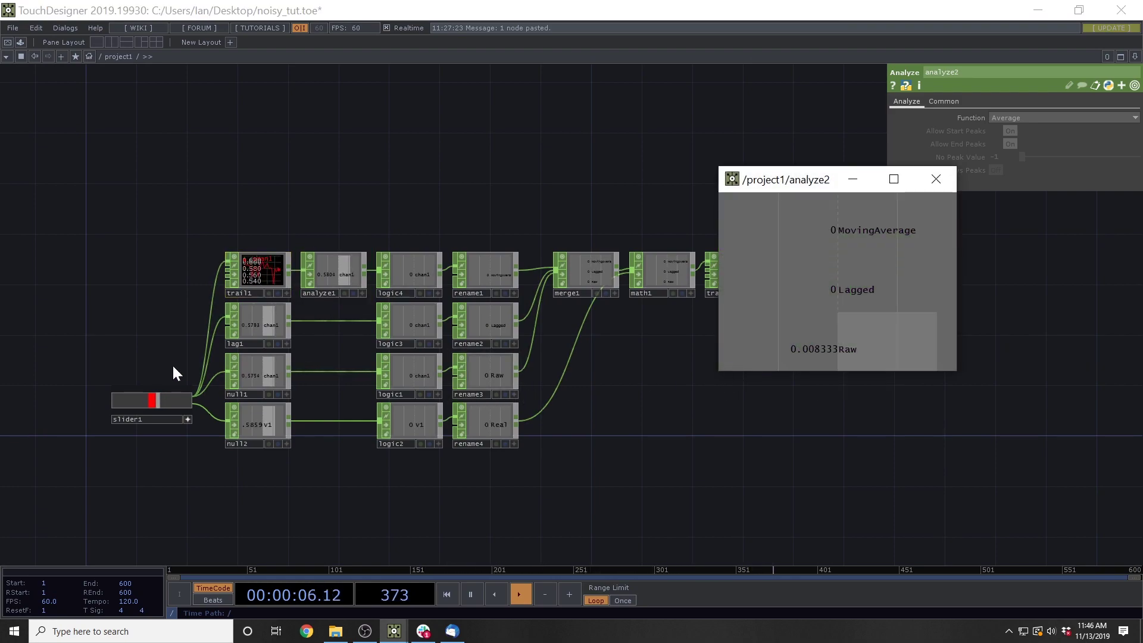
Vary slider1 around the upper threshold, ending at about 0.55, to compare the MovingAverage, Lagged and Raw errors, and close the viewer.
left_click_drag(705, 434, 638, 434)
left_click(77, 416)
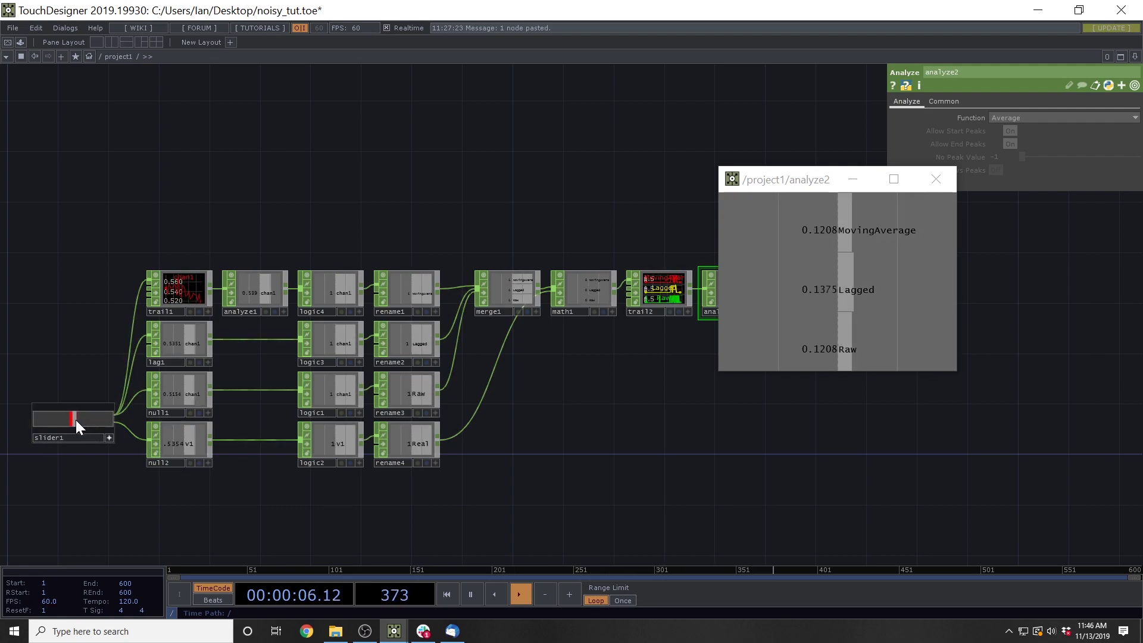
left_click_drag(77, 419, 73, 420)
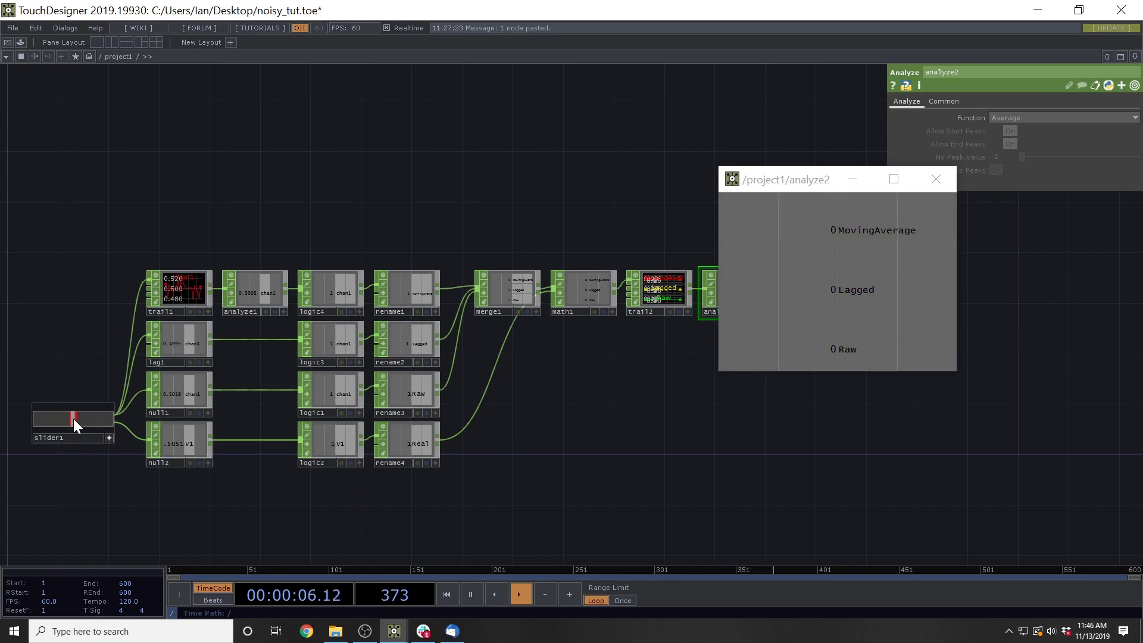
left_click_drag(74, 420, 76, 418)
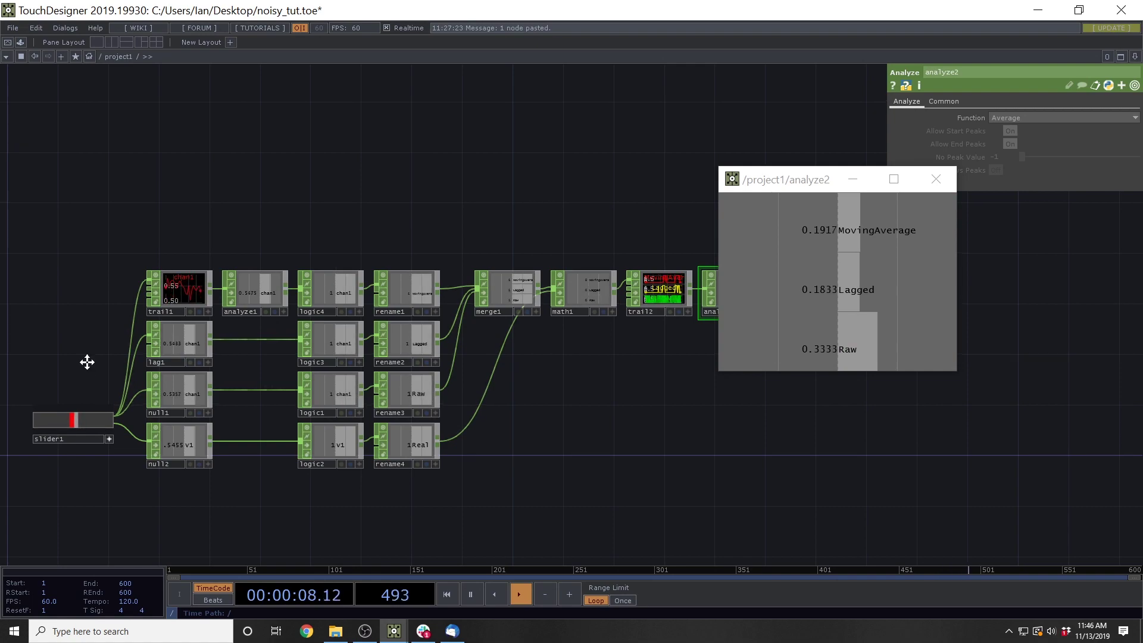
mouse_move(87, 359)
left_mouse_down()
mouse_move(109, 378)
mouse_move(87, 423)
mouse_move(103, 359)
left_mouse_up()
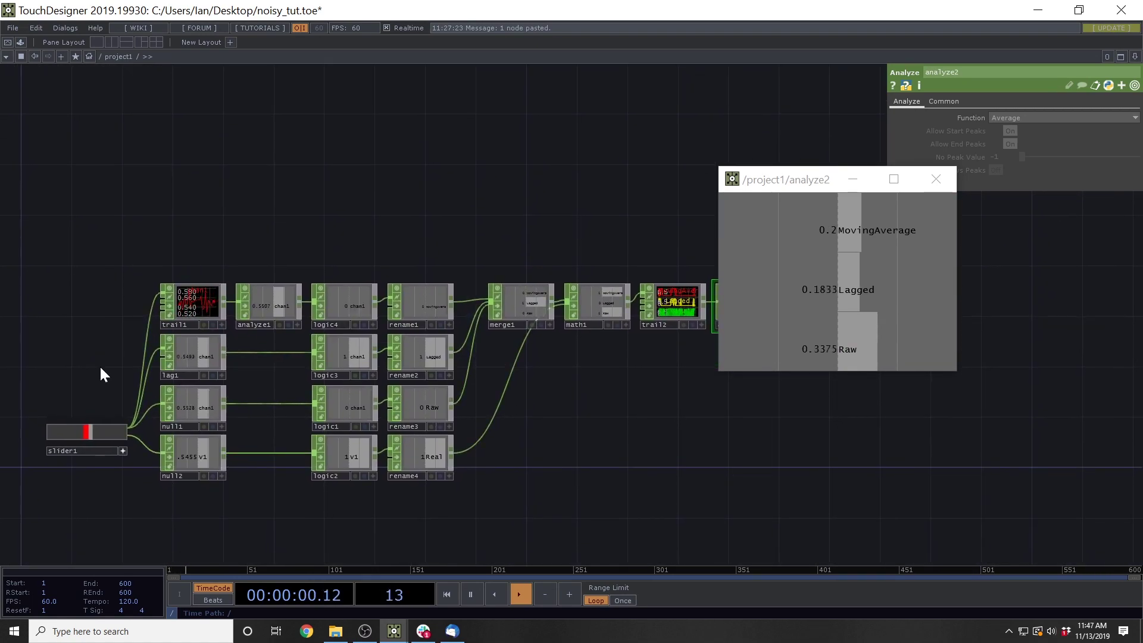
left_click(940, 180)
Duplicate lag1 and logic3 and place the linked copies in their own row above trail1.
left_click_drag(268, 273, 319, 267)
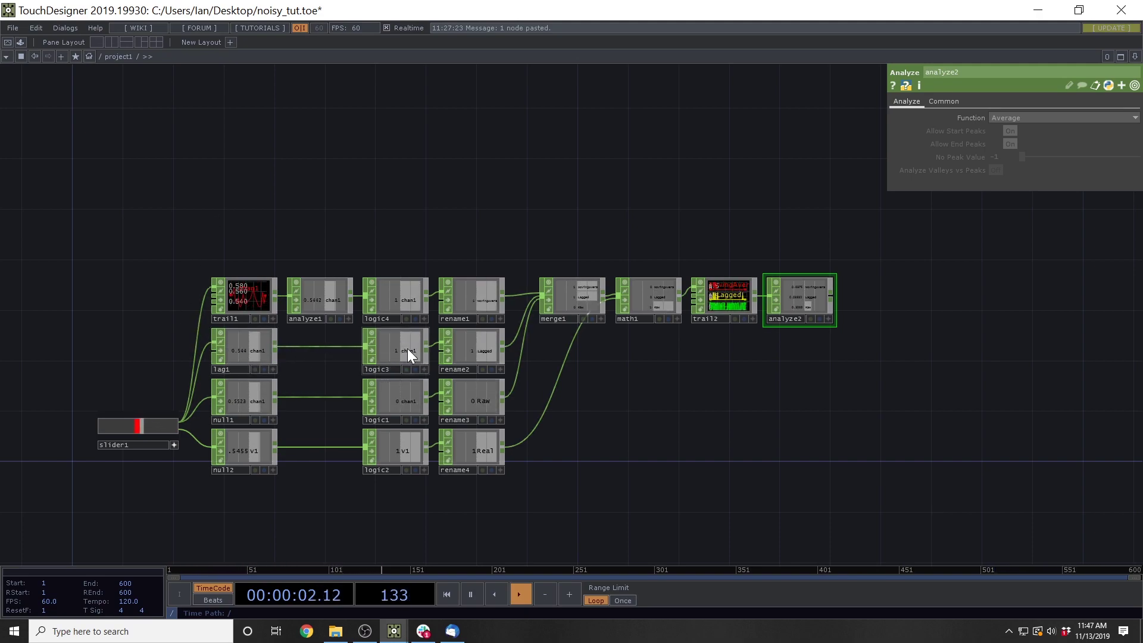
left_click_drag(182, 339, 418, 355)
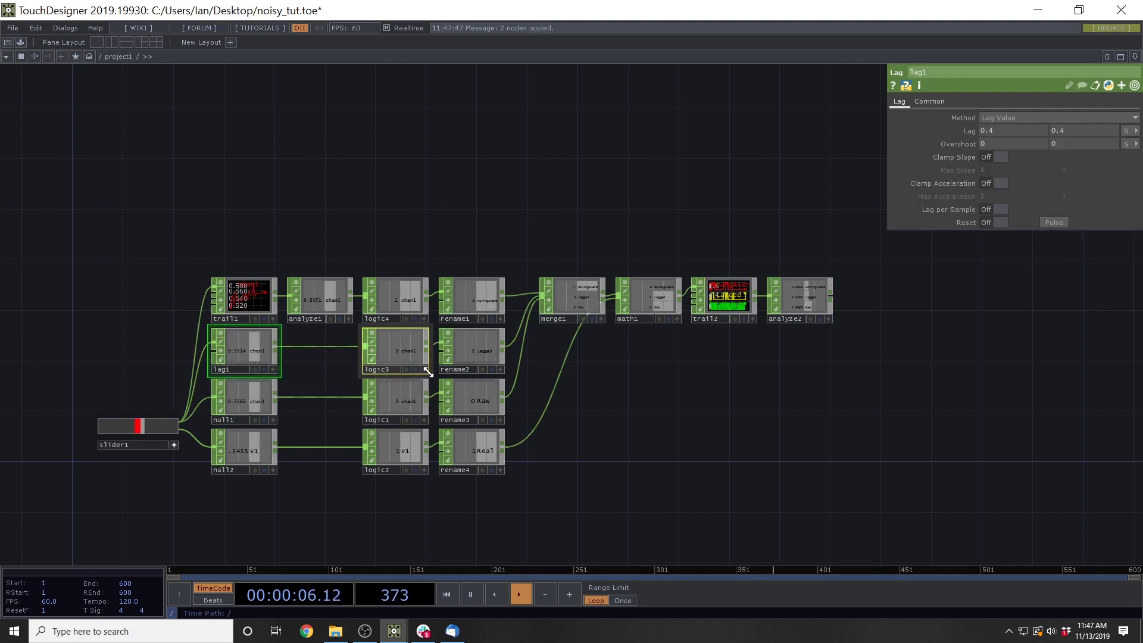
key("ctrl+c")
key("ctrl+v")
left_click(244, 242)
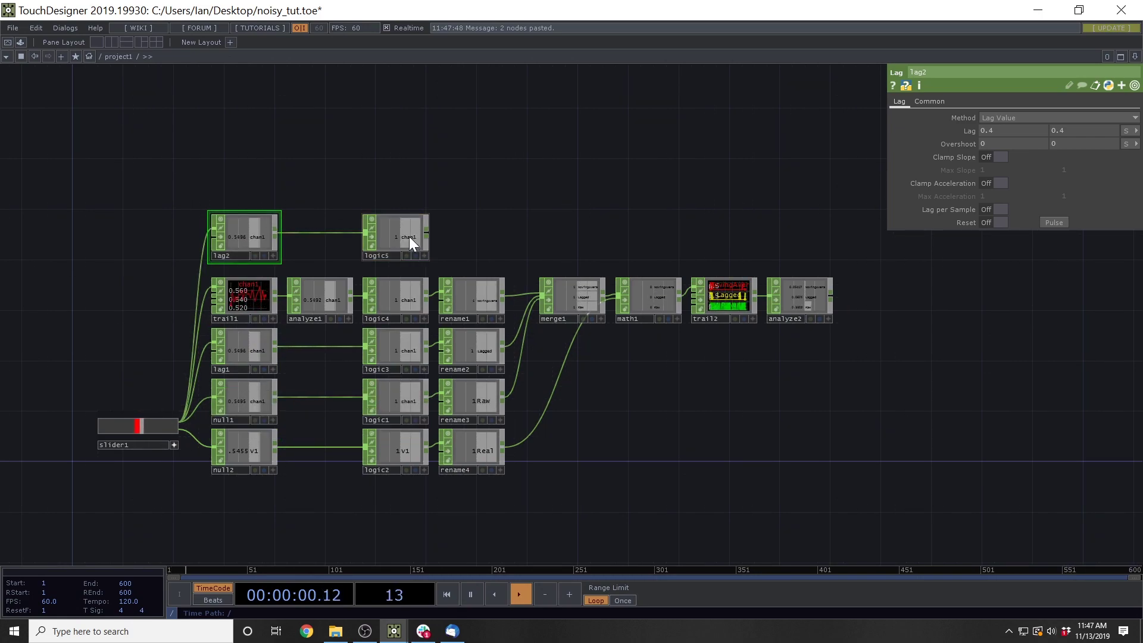
left_click_drag(400, 171, 396, 207)
right_click_drag(187, 199, 462, 302)
left_click_drag(406, 272, 405, 248)
left_click(302, 224)
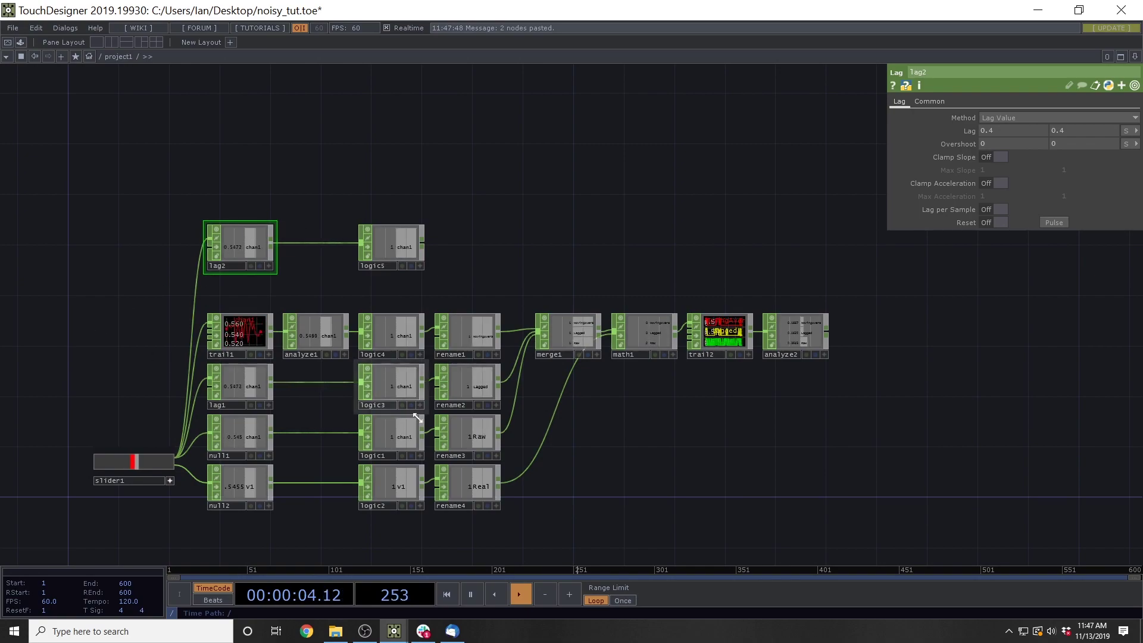
left_click_drag(366, 157, 365, 188)
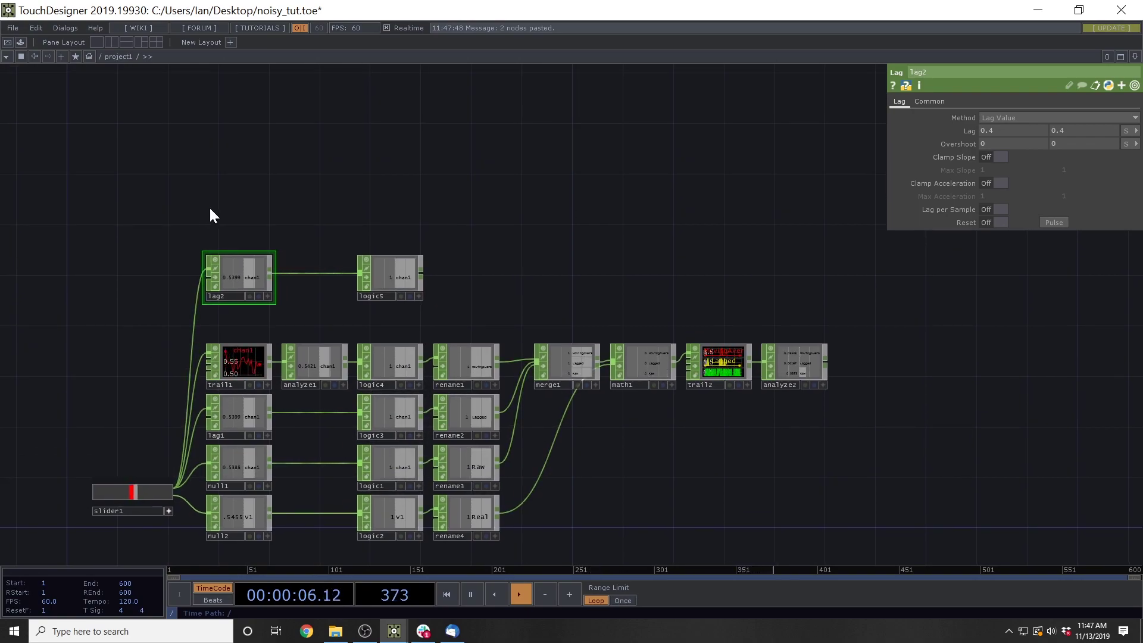
Review the parameters of the copied Lag and Logic operators, including the Logic bounds.
left_click(394, 271)
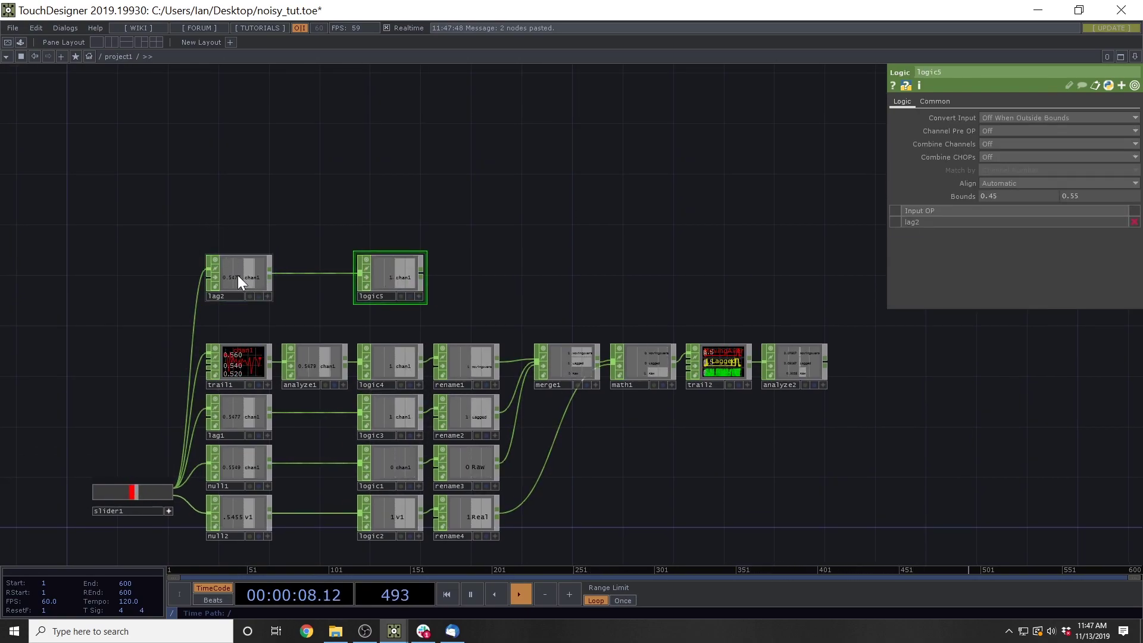
left_click(235, 275)
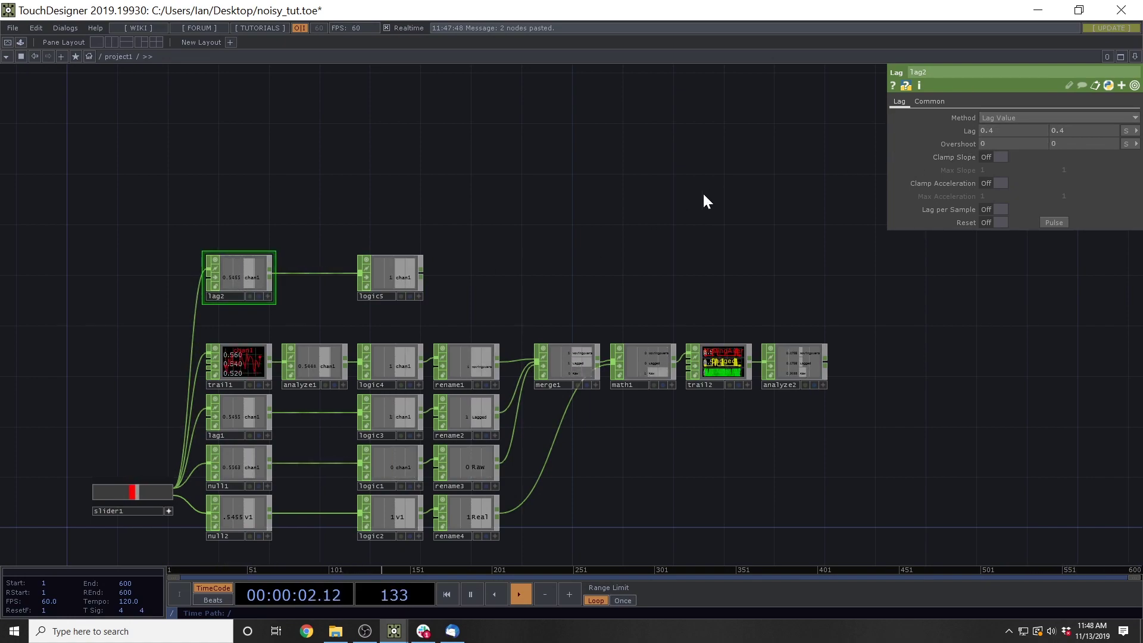
left_click(406, 278)
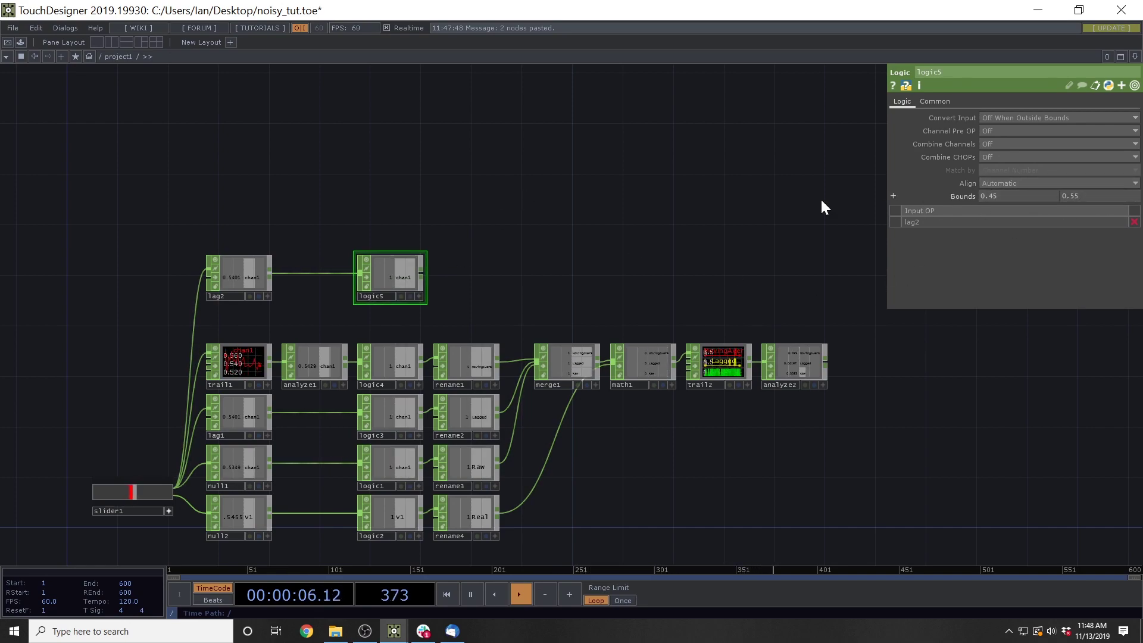
Add a Math CHOP fed by logic5 and set the lower value of its To Range to -1.
left_click_drag(621, 197, 652, 239)
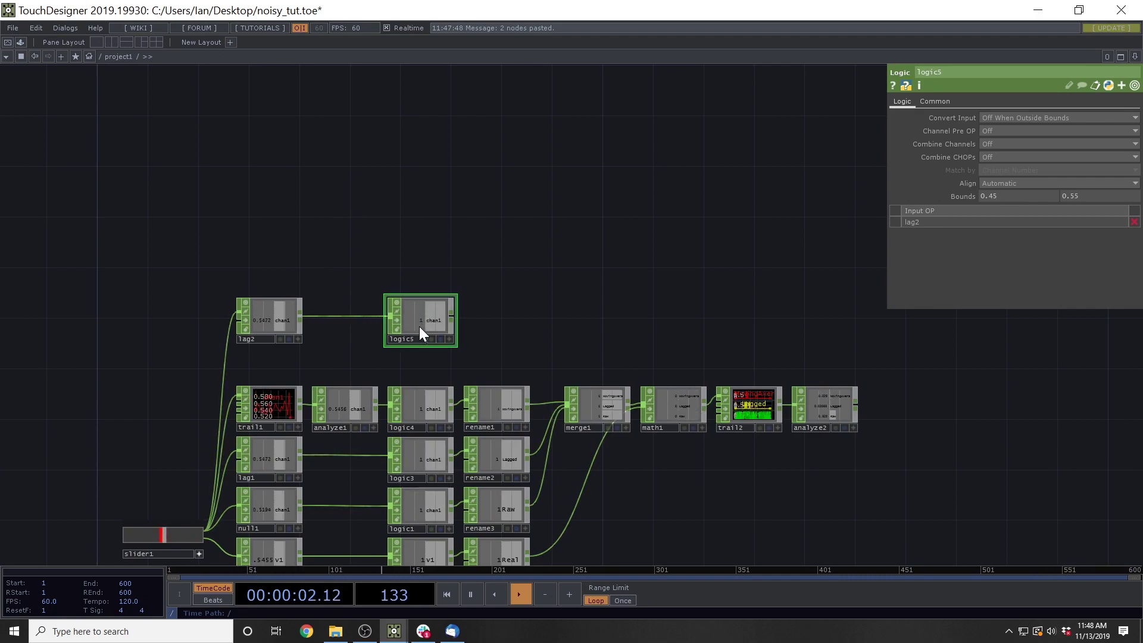
left_click_drag(443, 290, 357, 312)
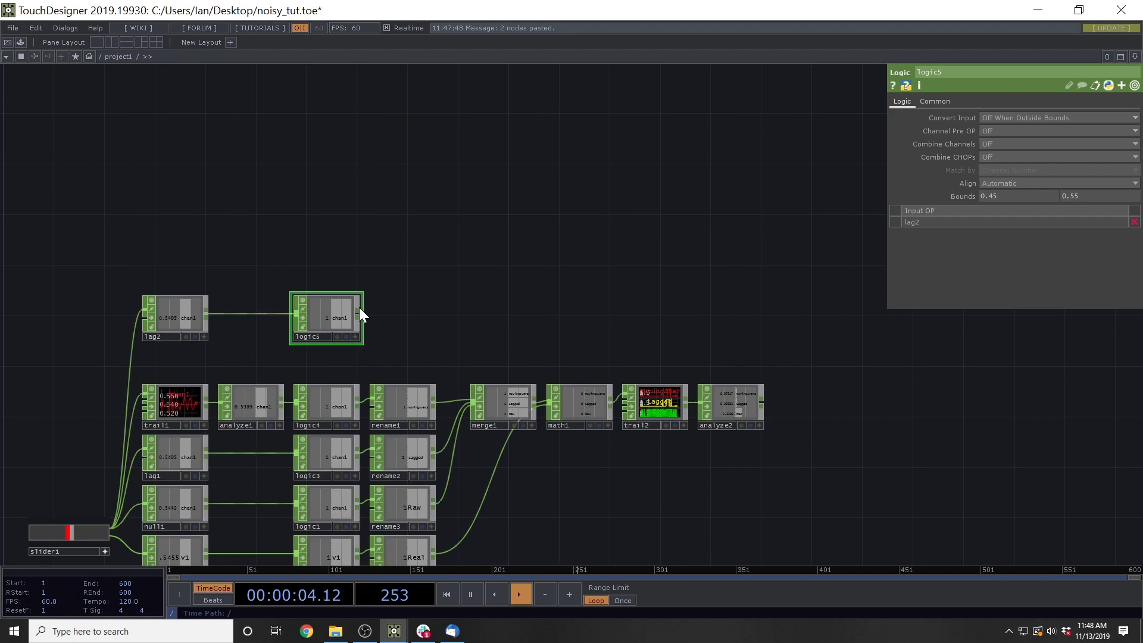
key("Tab")
type("math")
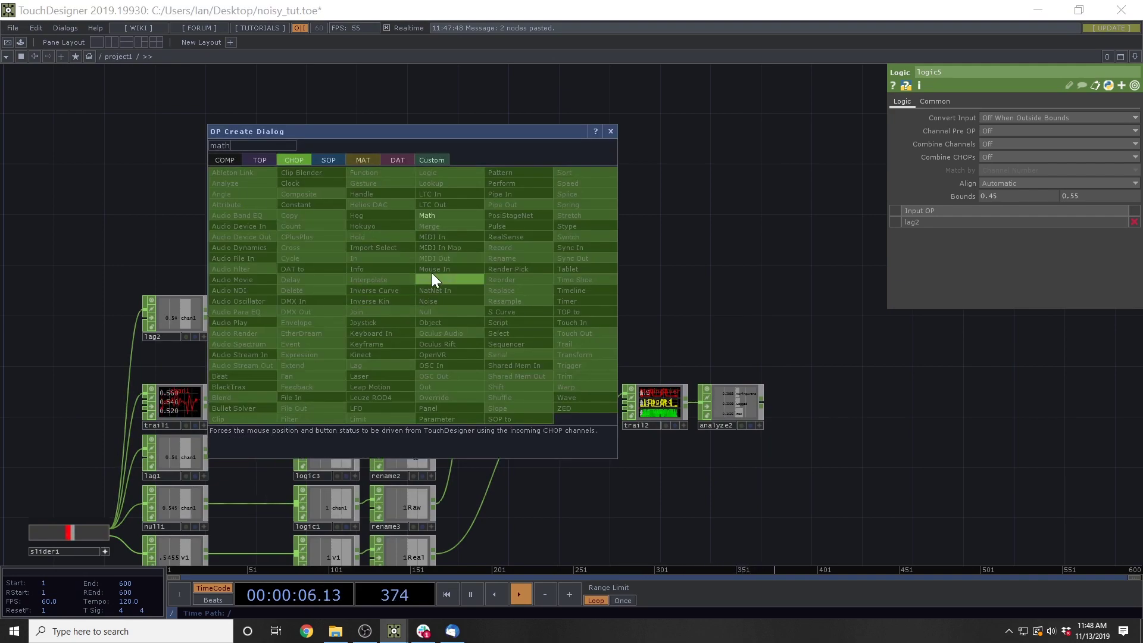
left_click(448, 215)
left_click(405, 317)
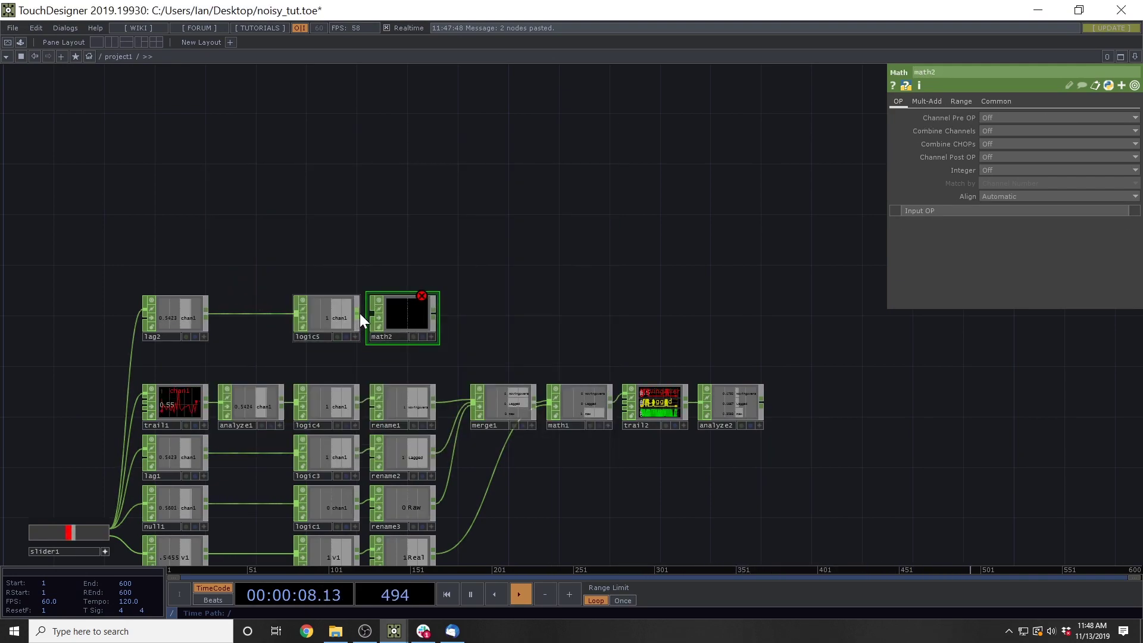
left_click(957, 102)
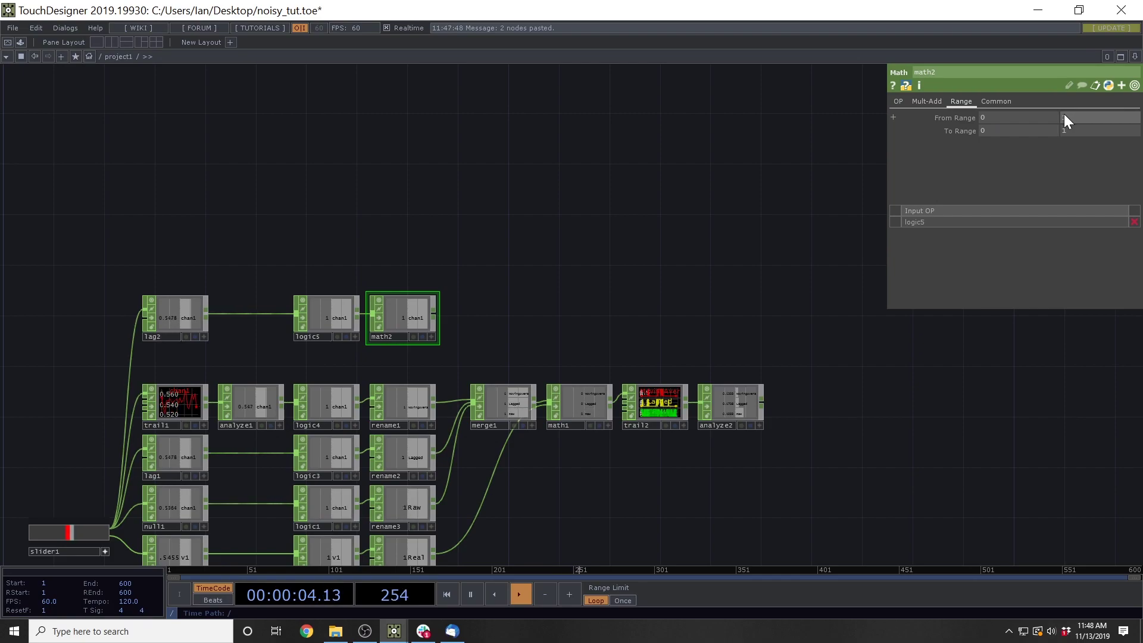
type("-1")
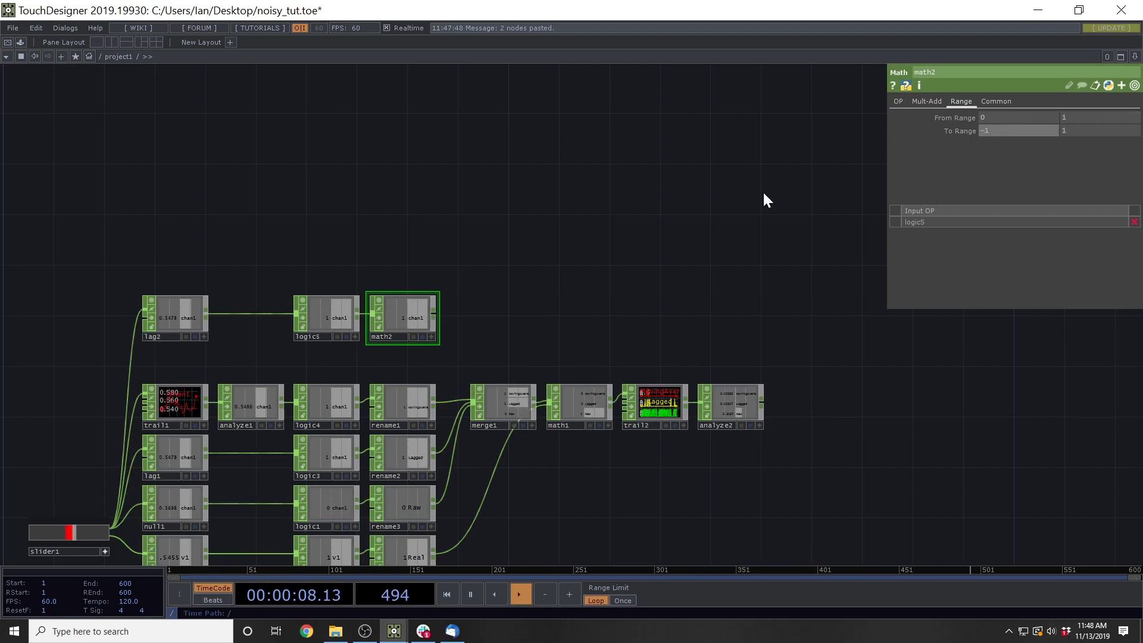
Add a Speed CHOP beside math2 and feed math2's output into it.
scroll(383, 307, "up", 3)
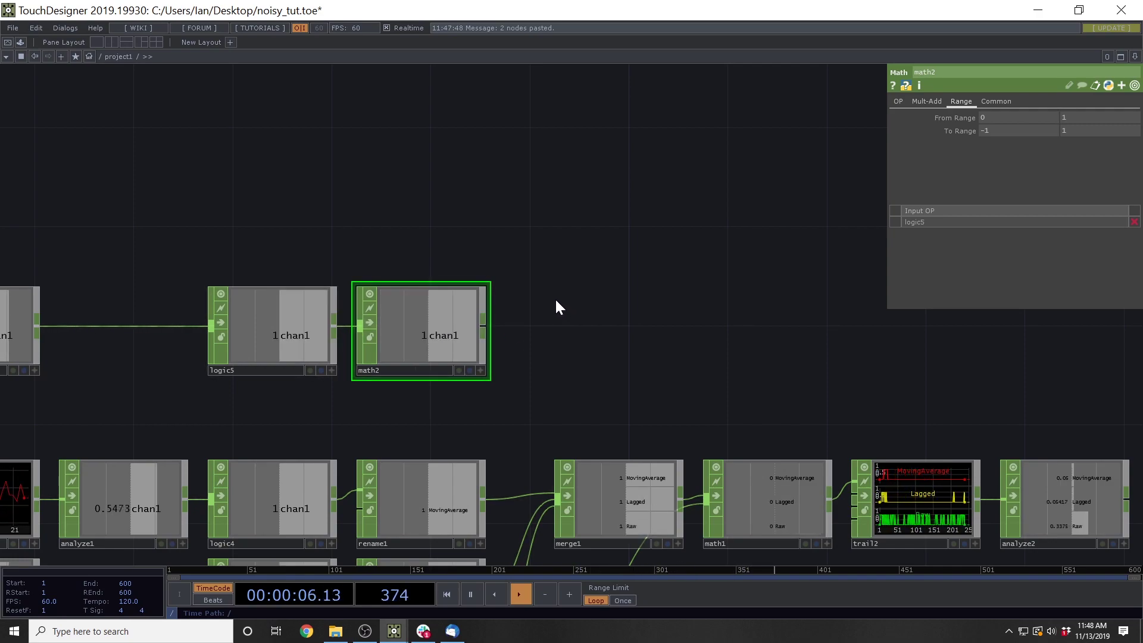
left_click_drag(554, 255, 463, 182)
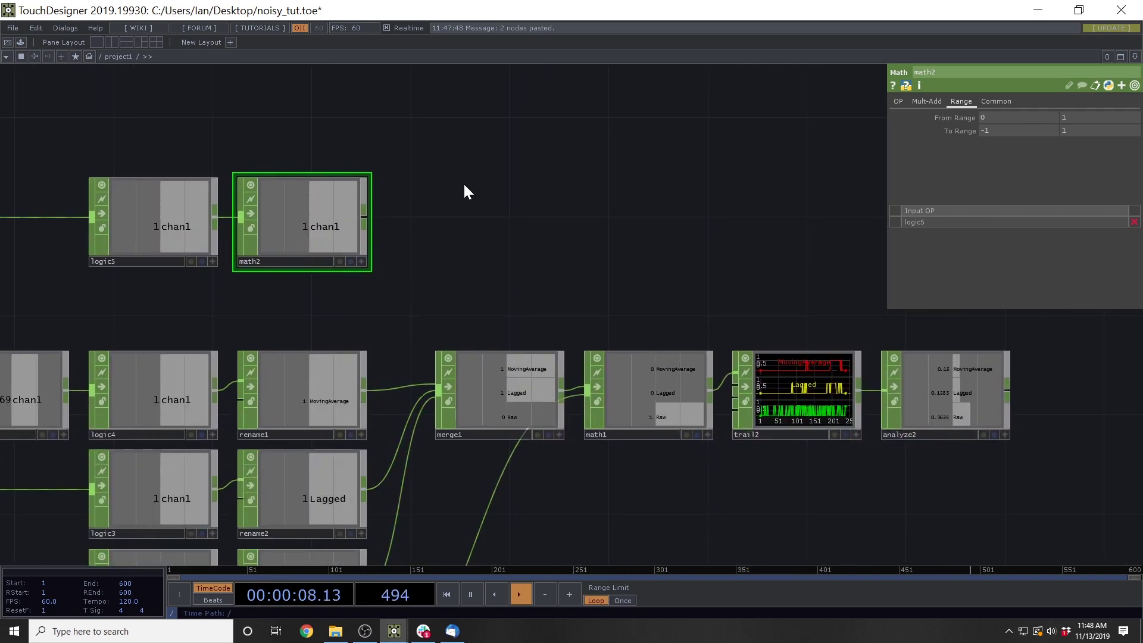
key("Tab")
type("sp")
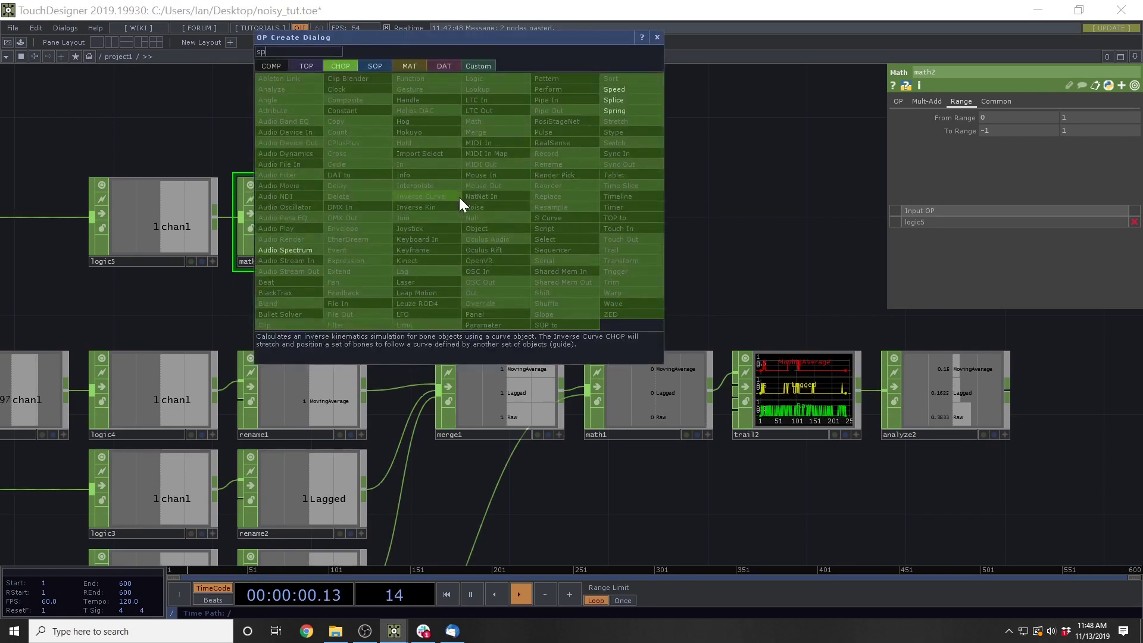
left_click(618, 90)
left_click(449, 221)
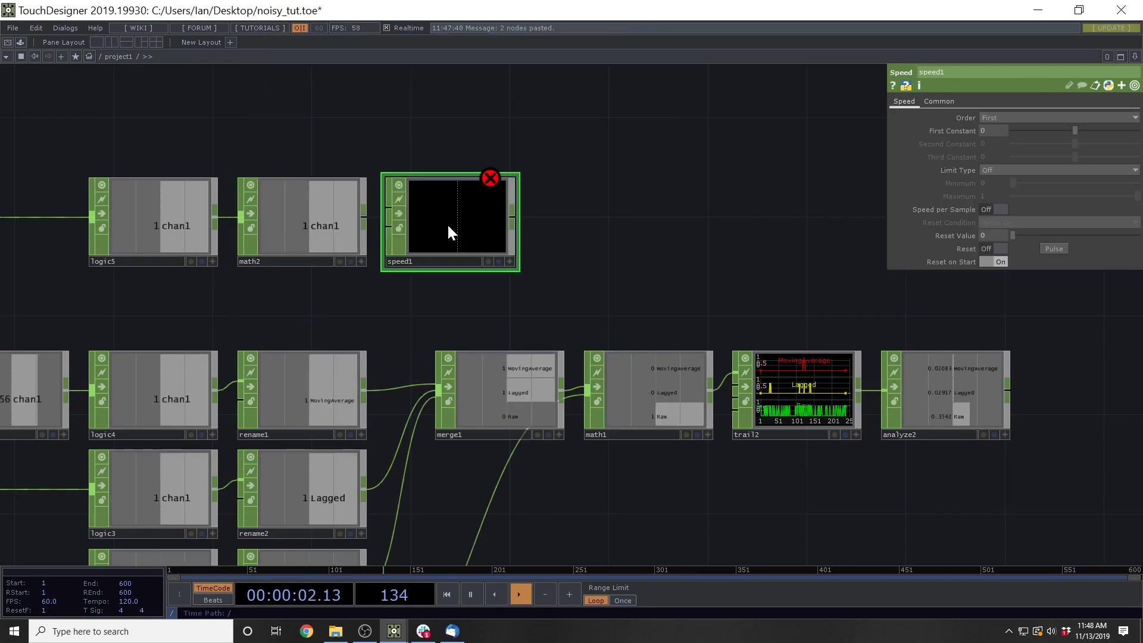
left_click_drag(363, 217, 413, 206)
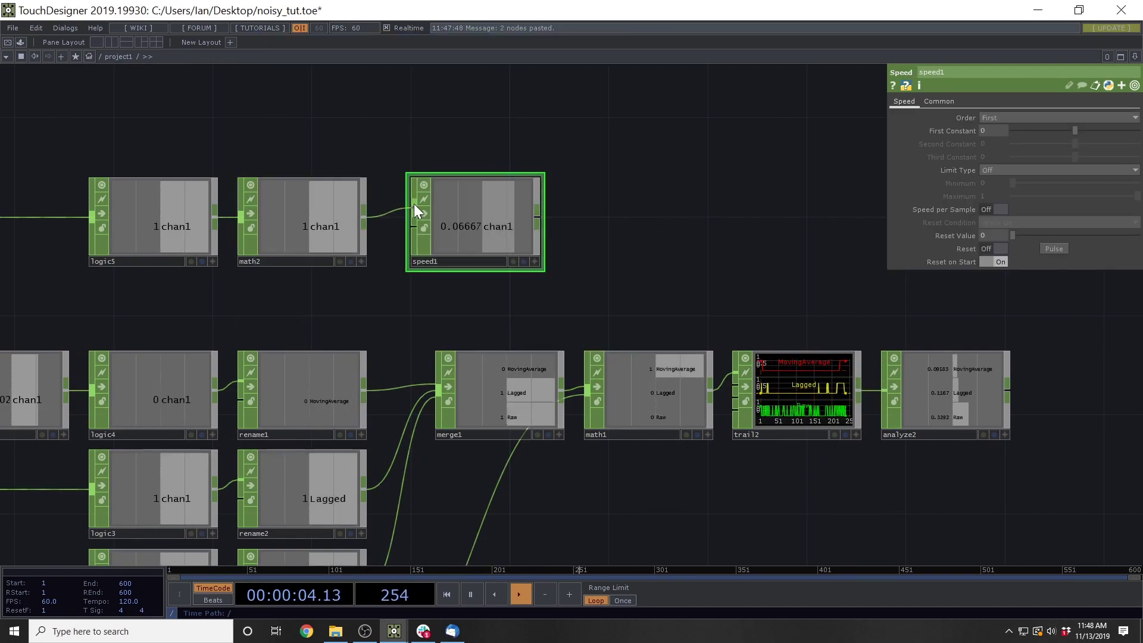
Set the Limit Type of speed1 to Clamp.
left_click_drag(500, 136, 526, 262)
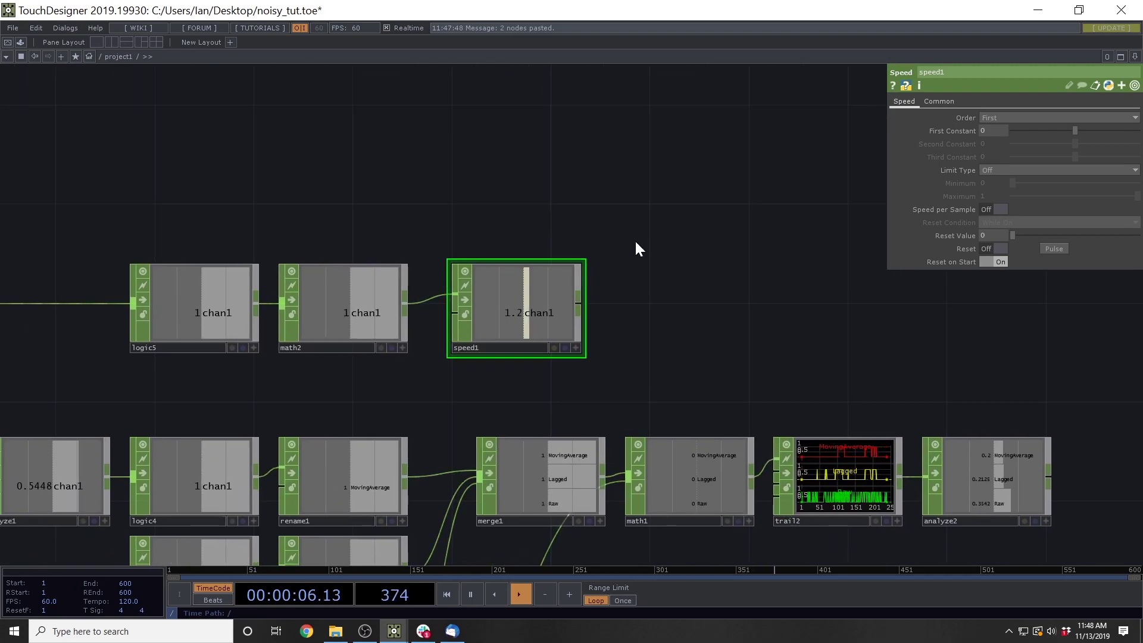
left_click(990, 169)
left_click(994, 191)
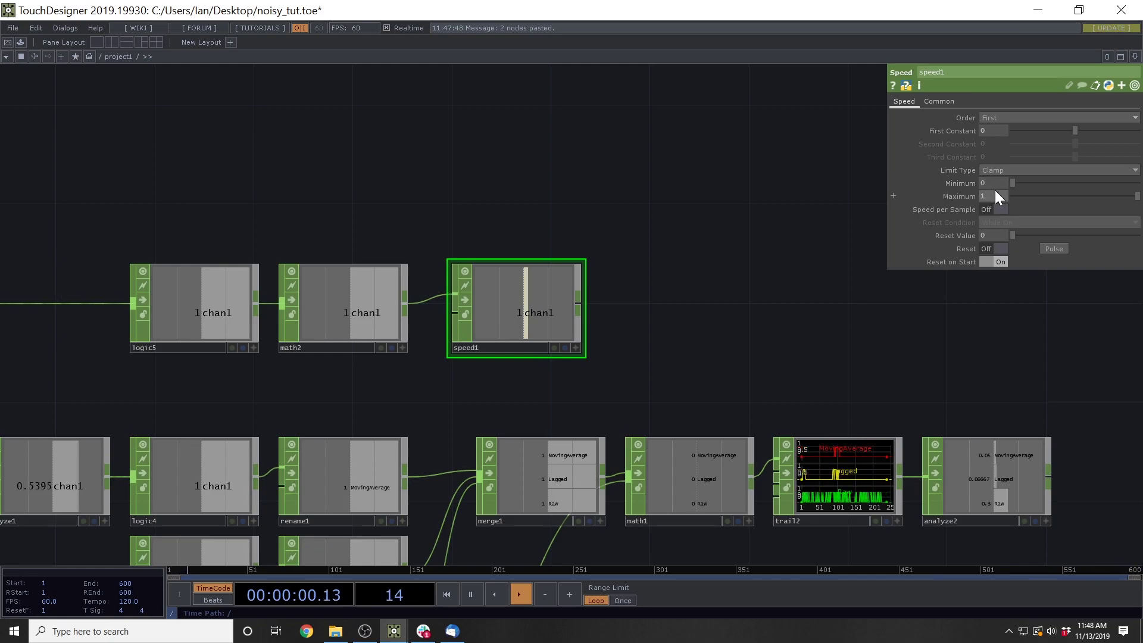
Examine how the signal passes from lag2 through logic5 and math2 and how speed1 reacts to the noise.
left_click_drag(717, 258, 782, 257)
left_click_drag(511, 177, 659, 178)
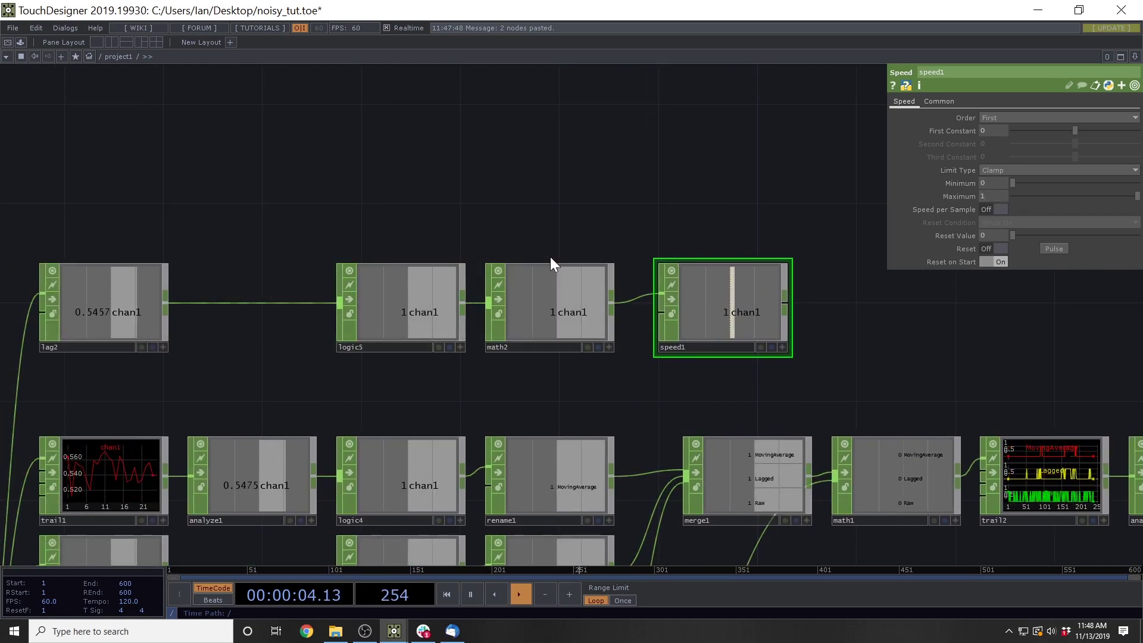
left_click_drag(596, 179, 555, 108)
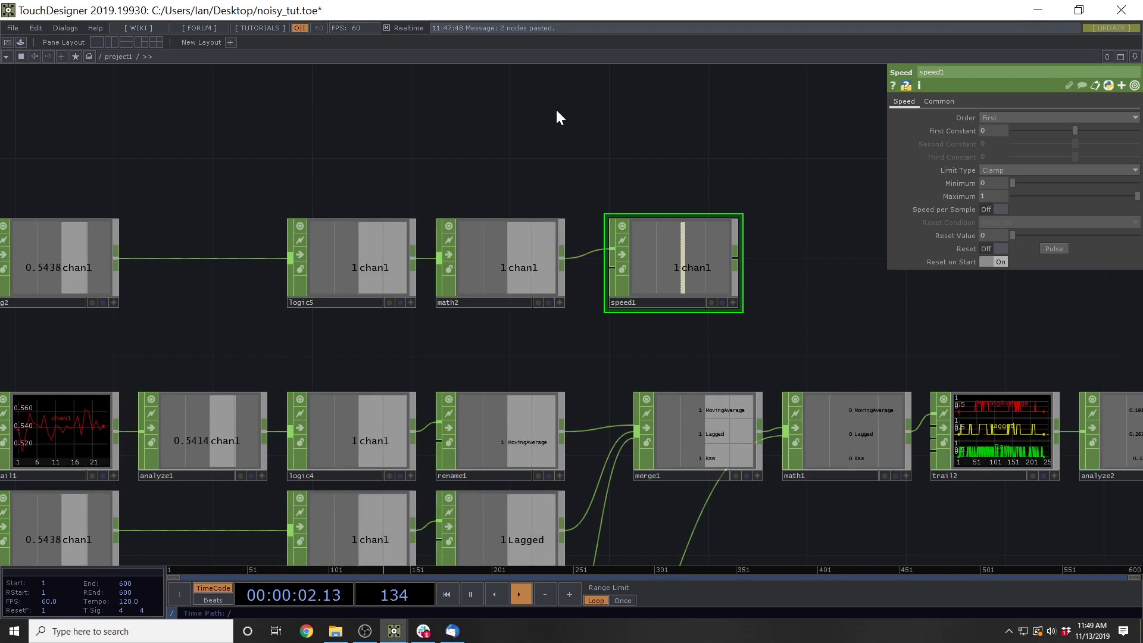
left_click_drag(452, 144, 516, 125)
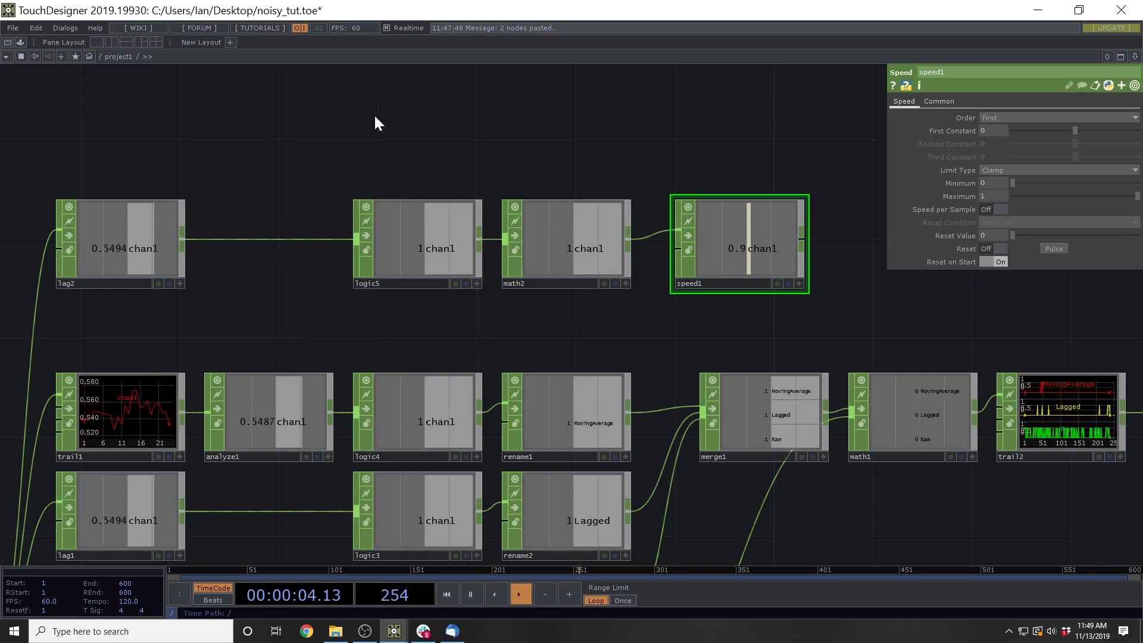
scroll(342, 119, "down", 2)
left_click_drag(263, 286, 268, 201)
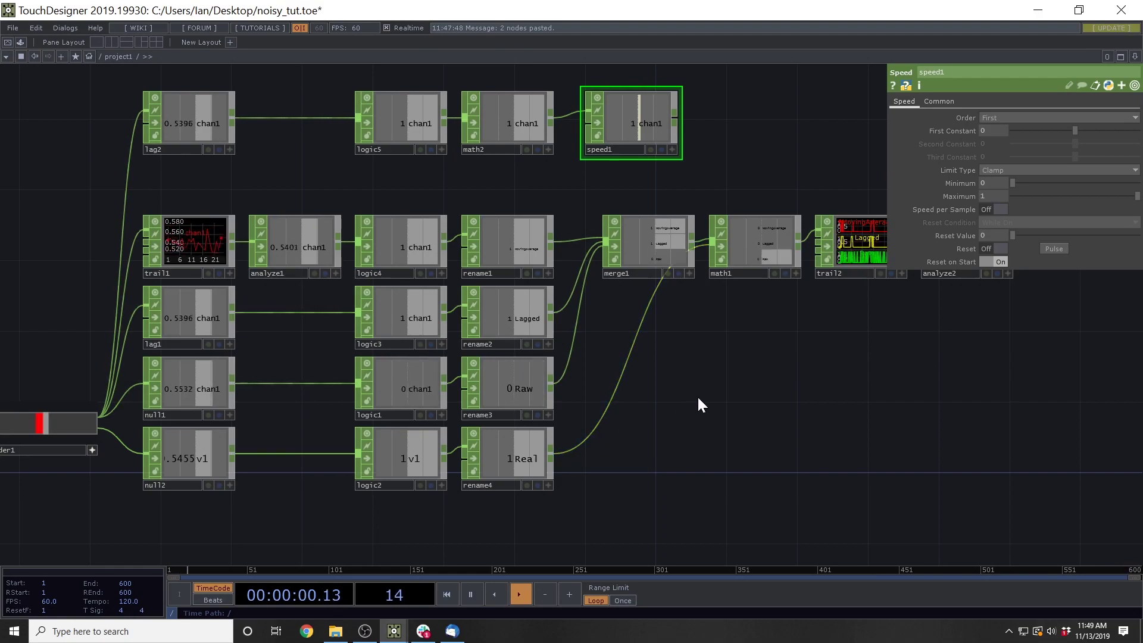
left_click_drag(701, 369, 706, 387)
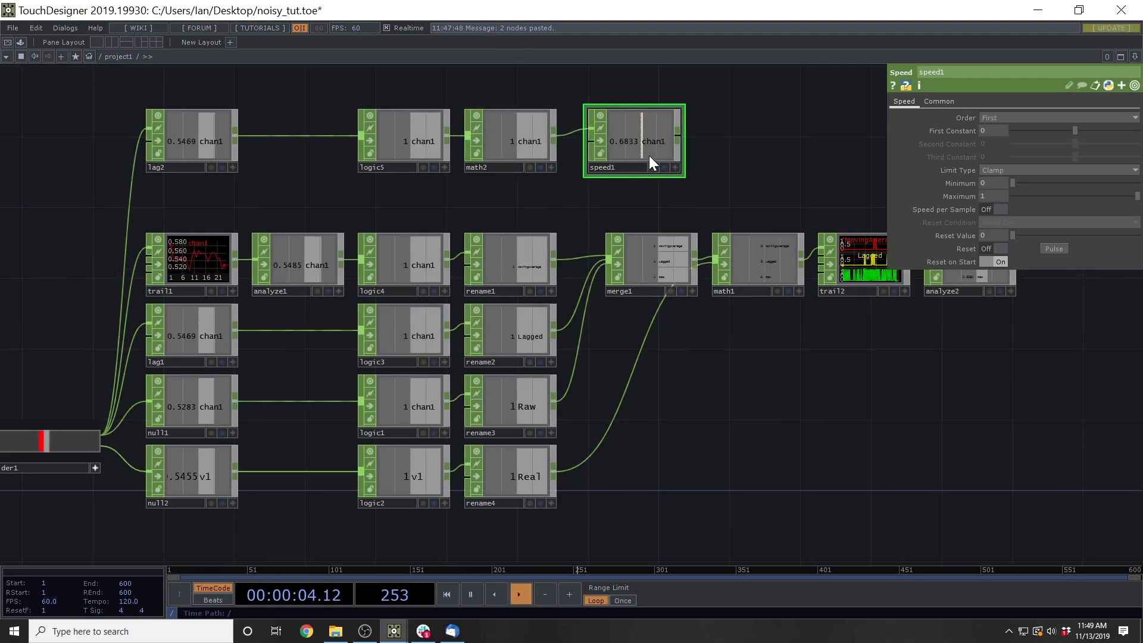
left_click_drag(509, 204, 491, 220)
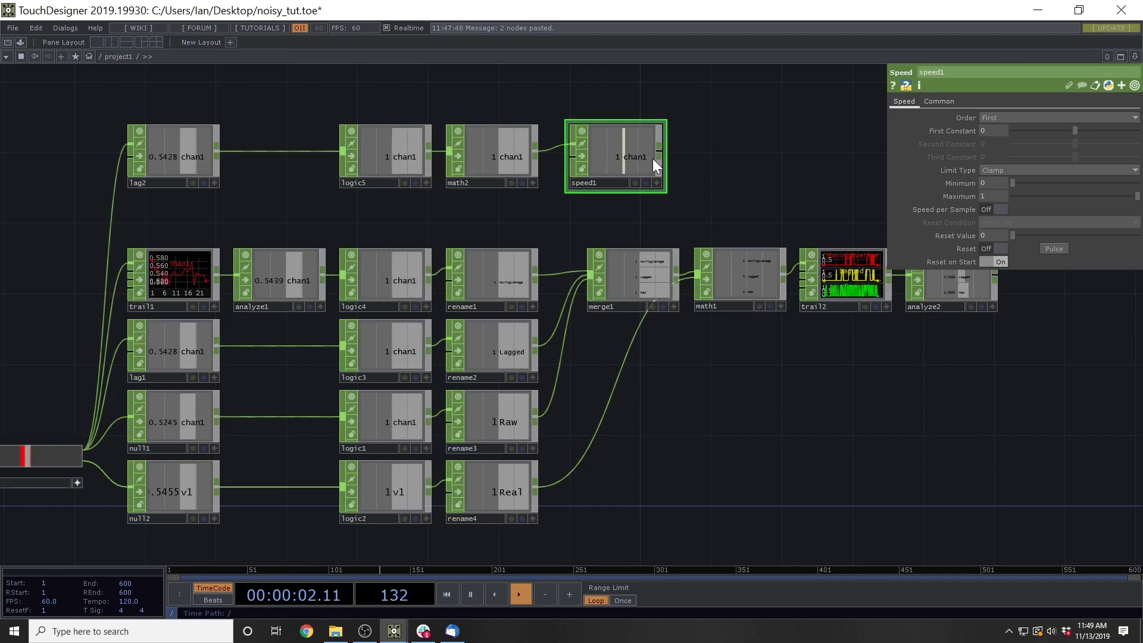
scroll(685, 151, "up", 4)
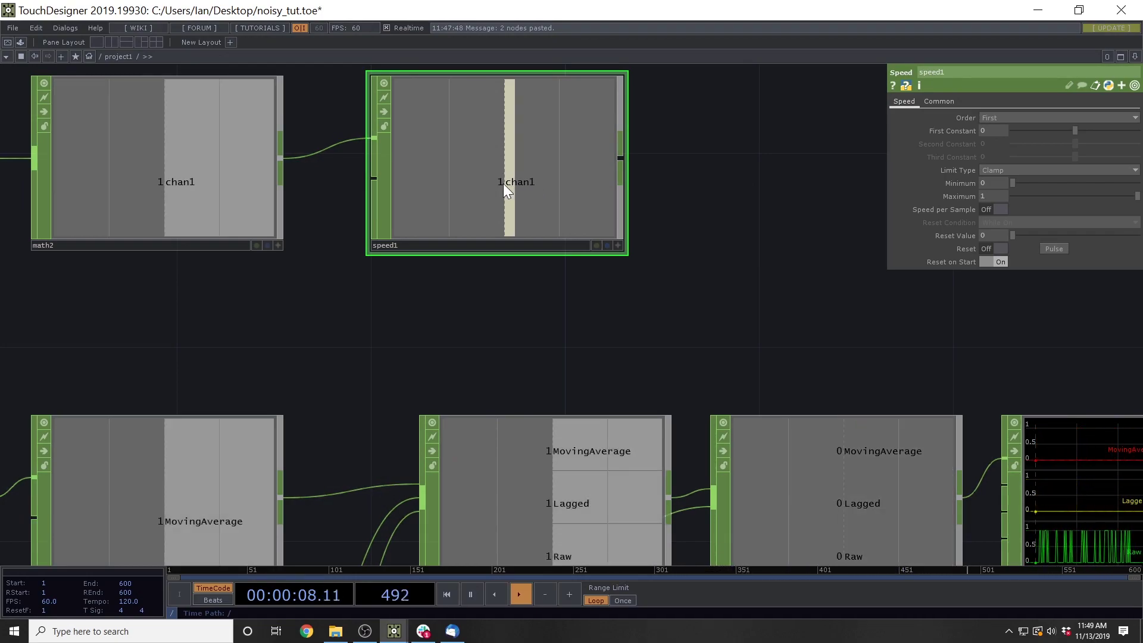
scroll(499, 185, "down", 5)
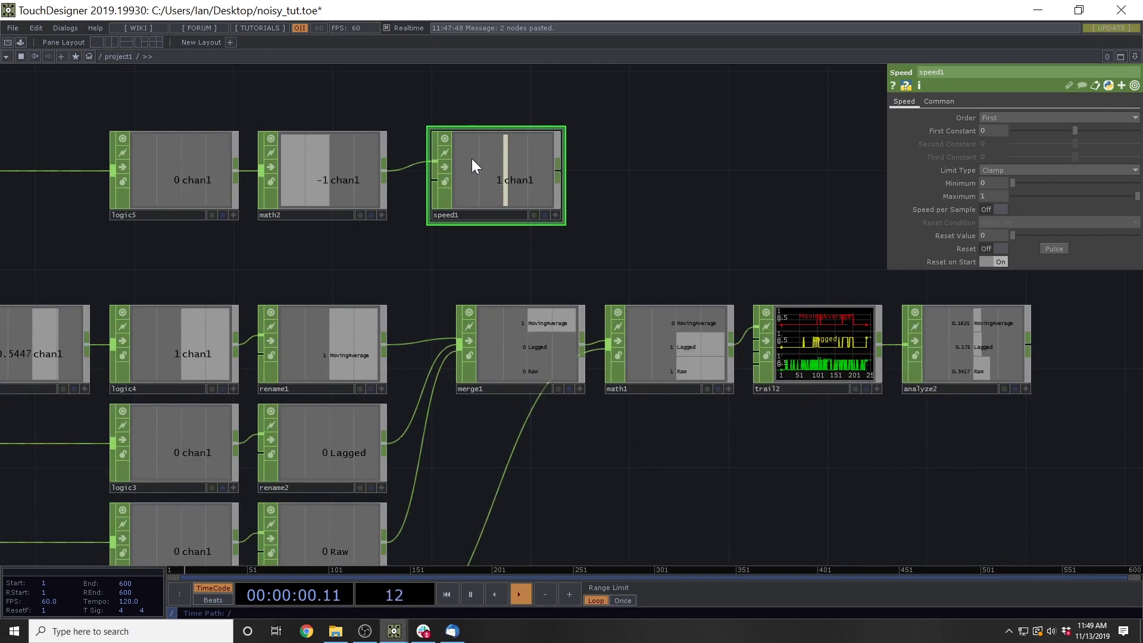
Shift speed1 slightly away from math2 and add a Logic CHOP fed by speed1.
left_click_drag(472, 158, 536, 181)
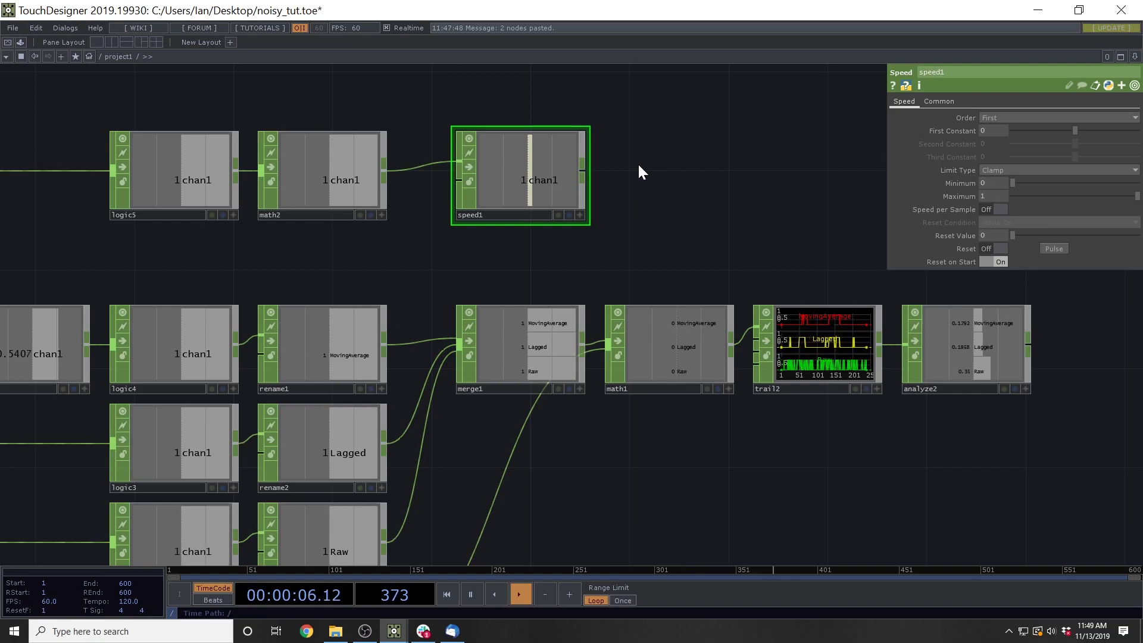
key("Tab")
left_click(669, 58)
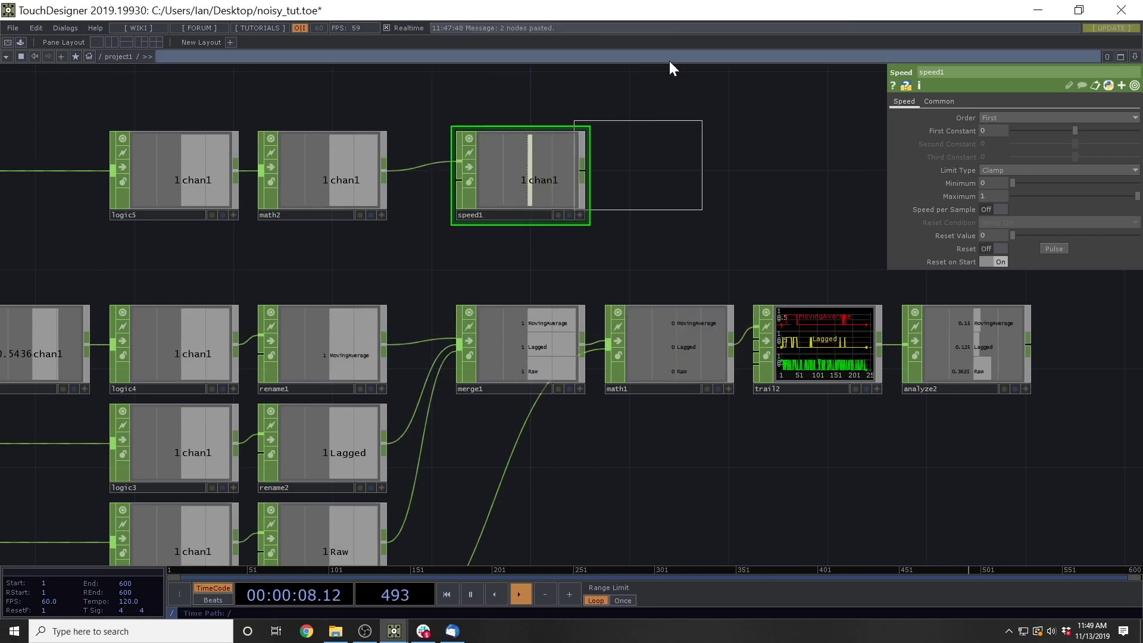
left_click(667, 177)
left_click_drag(582, 173, 606, 170)
Set logic6's Convert Input to Off When Outside Bounds and its upper bound to .5.
left_click_drag(832, 124, 819, 141)
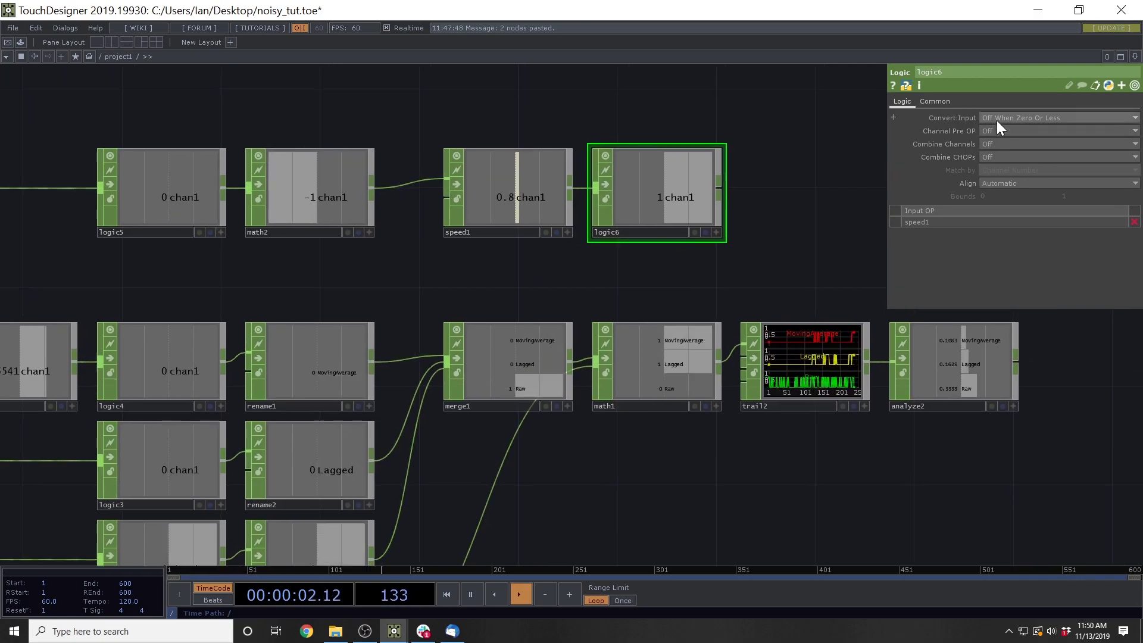
left_click(1006, 117)
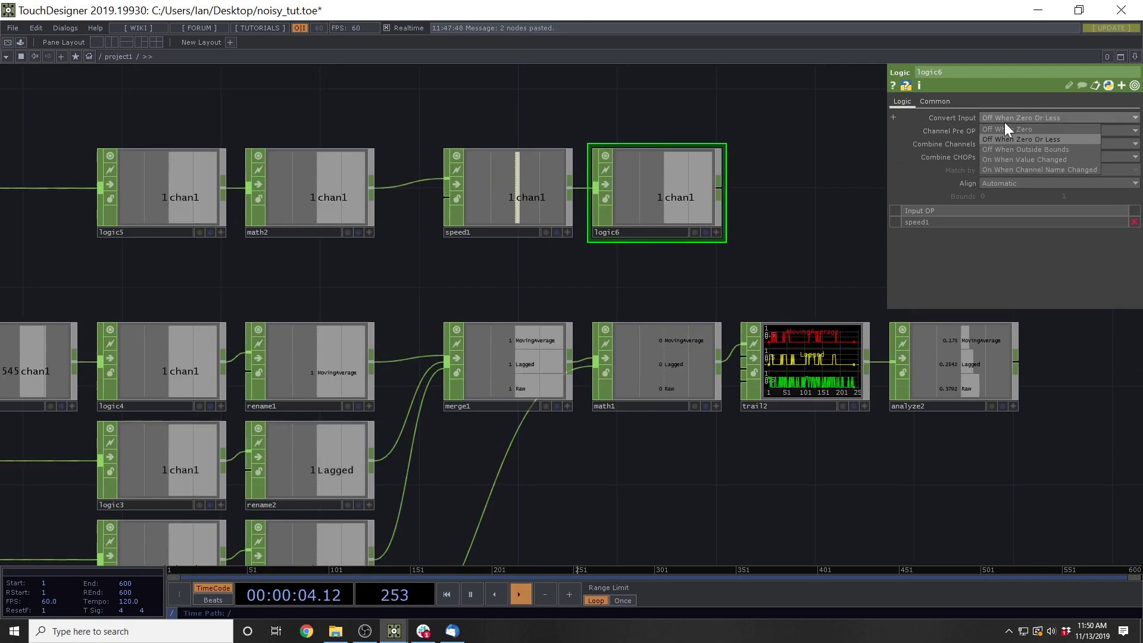
left_click(1005, 149)
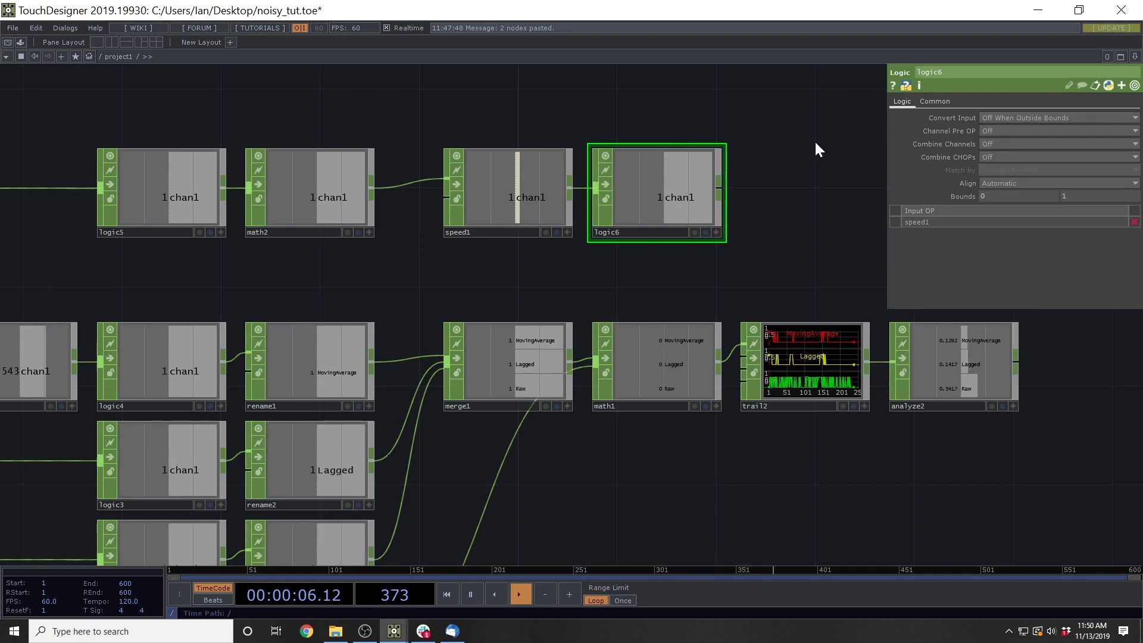
left_click_drag(808, 138, 801, 148)
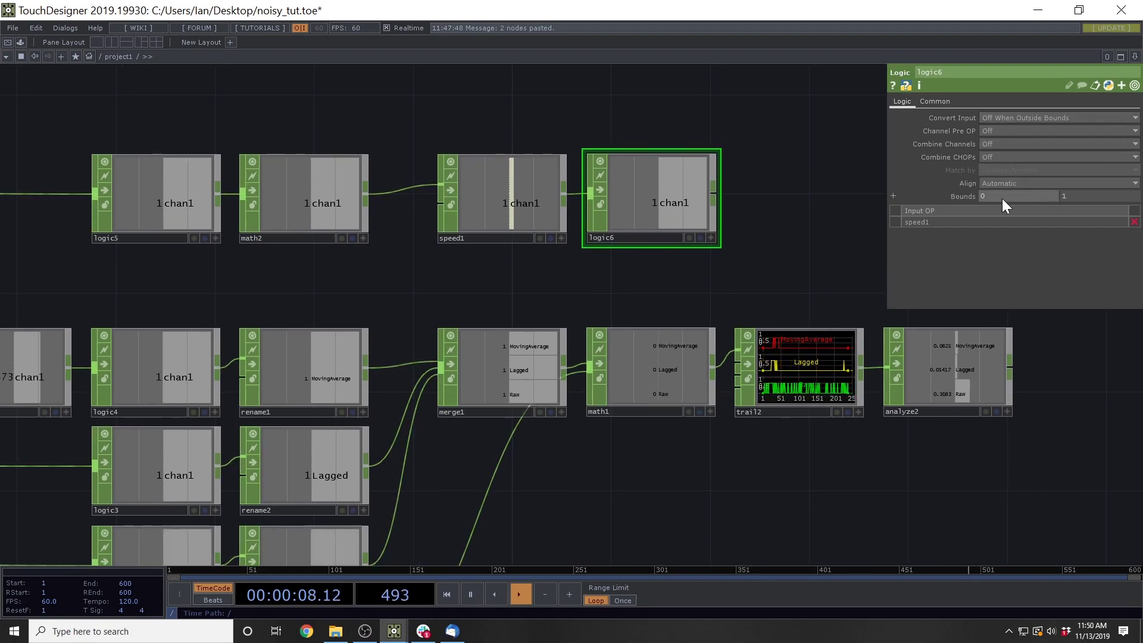
left_click(1088, 196)
type(".5")
key("Return")
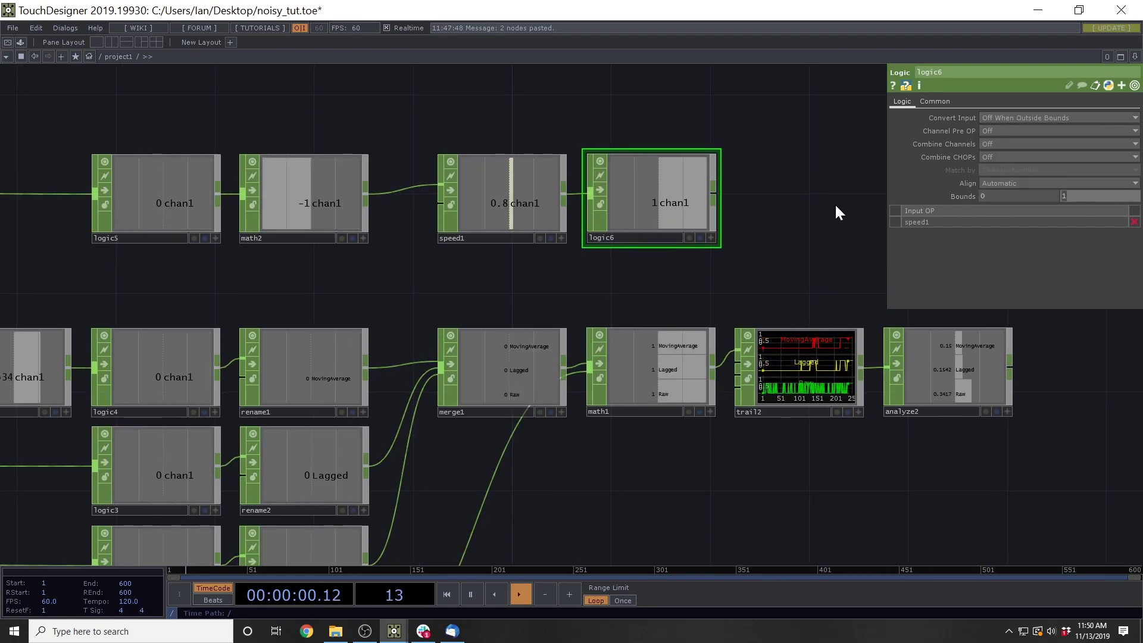
left_click_drag(789, 219, 722, 248)
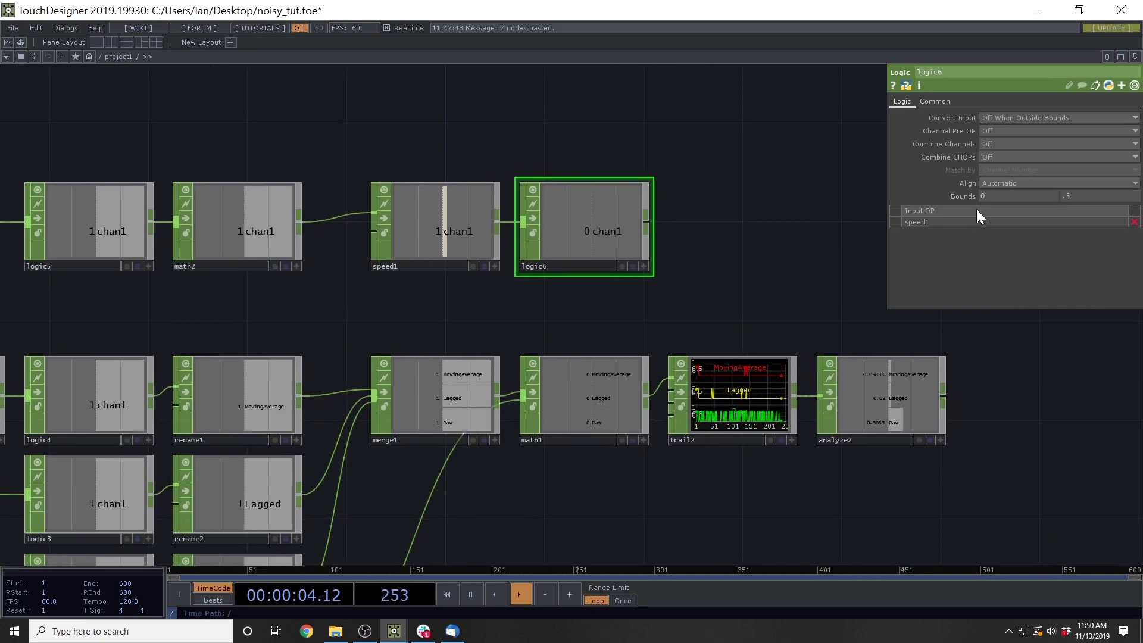
Move slider1 to about 0.69 and check how speed1 and logic6 respond.
left_click_drag(776, 166, 804, 163)
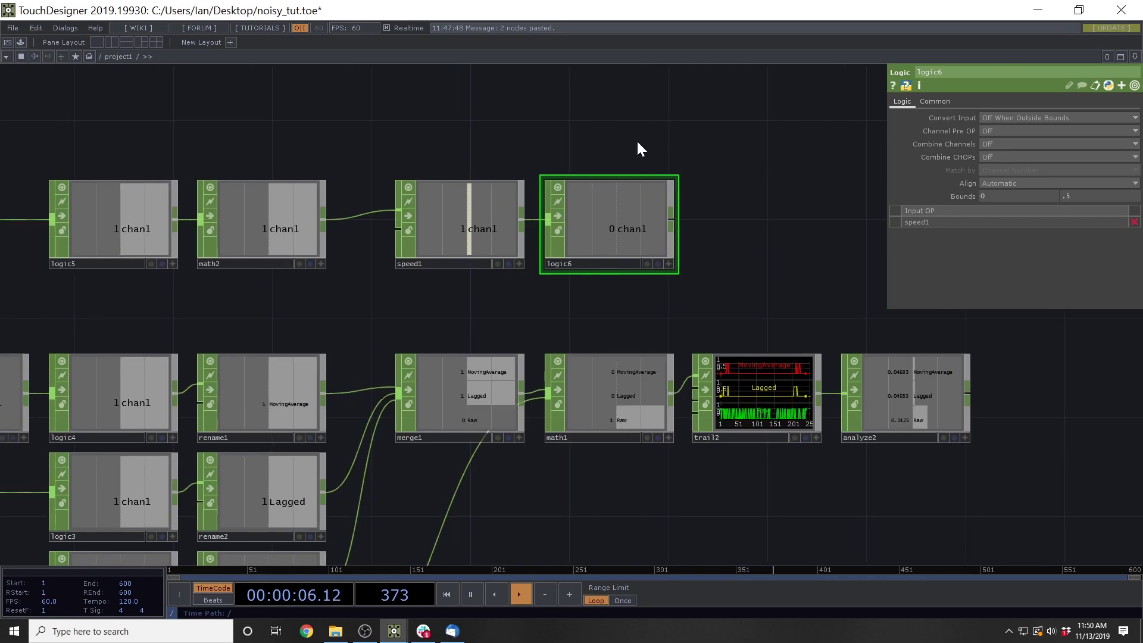
left_click_drag(638, 143, 691, 135)
scroll(692, 135, "down", 5)
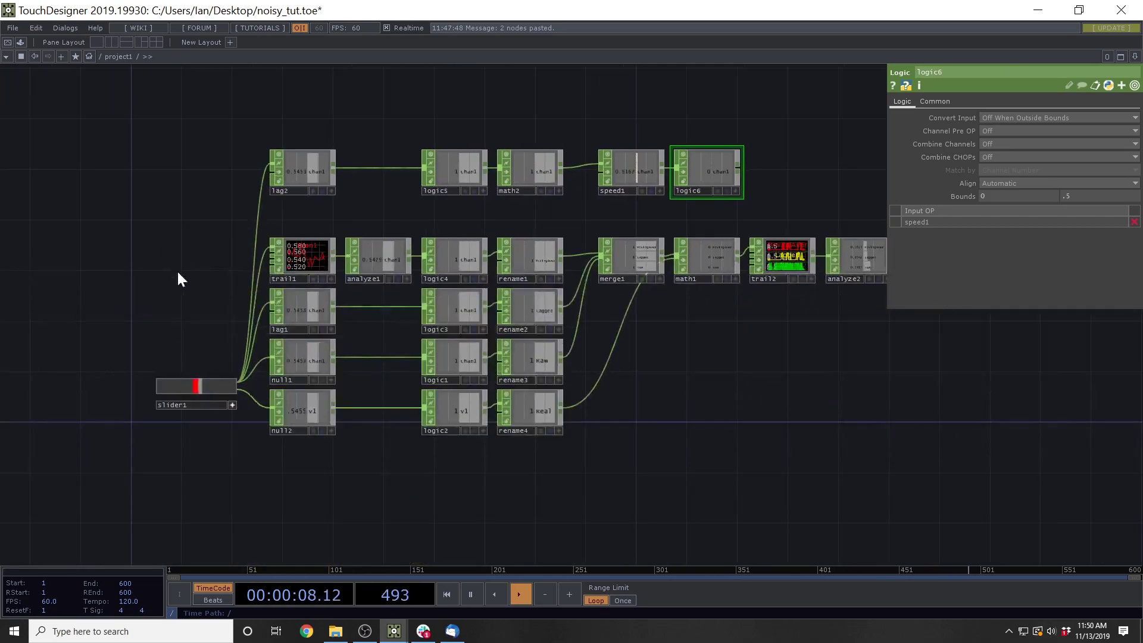
scroll(655, 181, "up", 5)
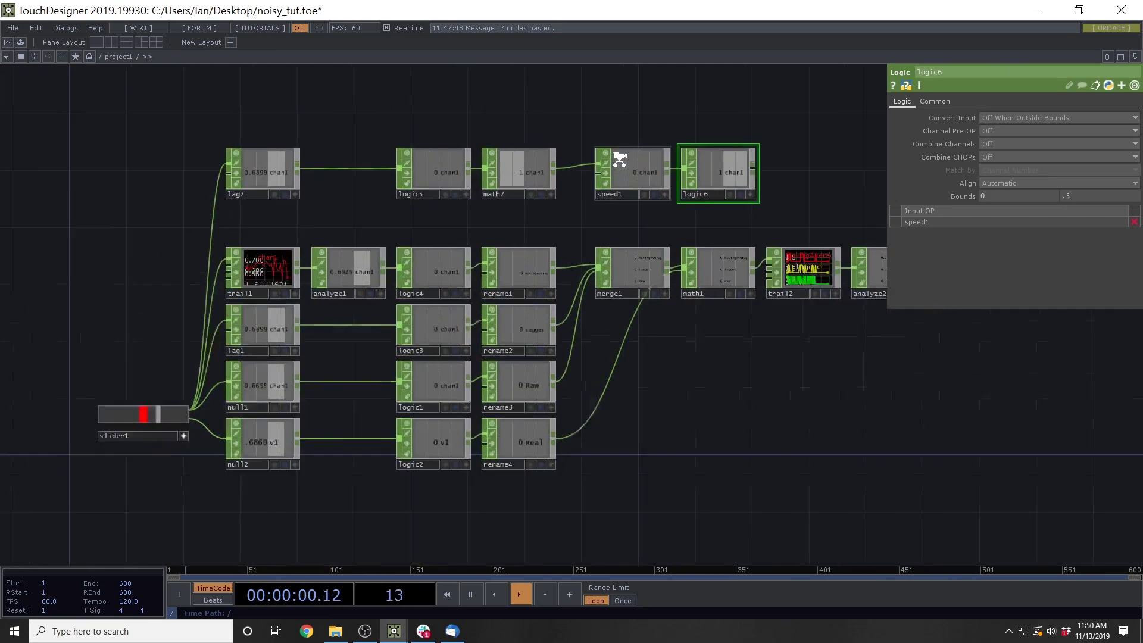
left_click_drag(639, 271, 494, 311)
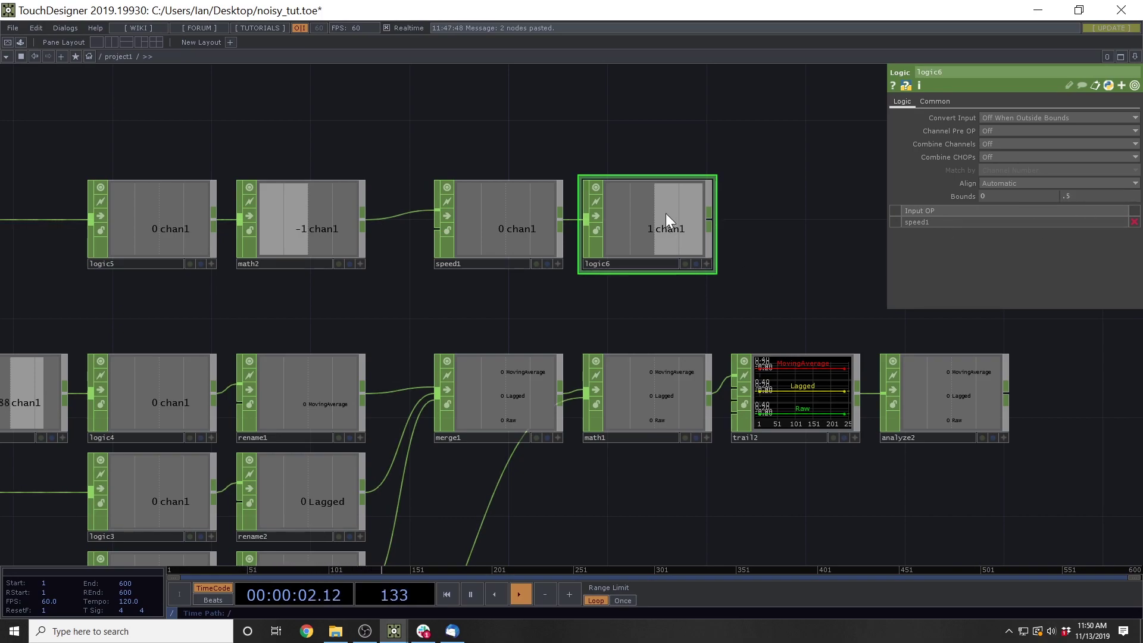
Move speed1 and logic6 closer to math2 to close the gap in the row above trail1.
left_click_drag(578, 137, 635, 137)
left_click_drag(571, 207, 522, 207)
left_click_drag(691, 229, 641, 230)
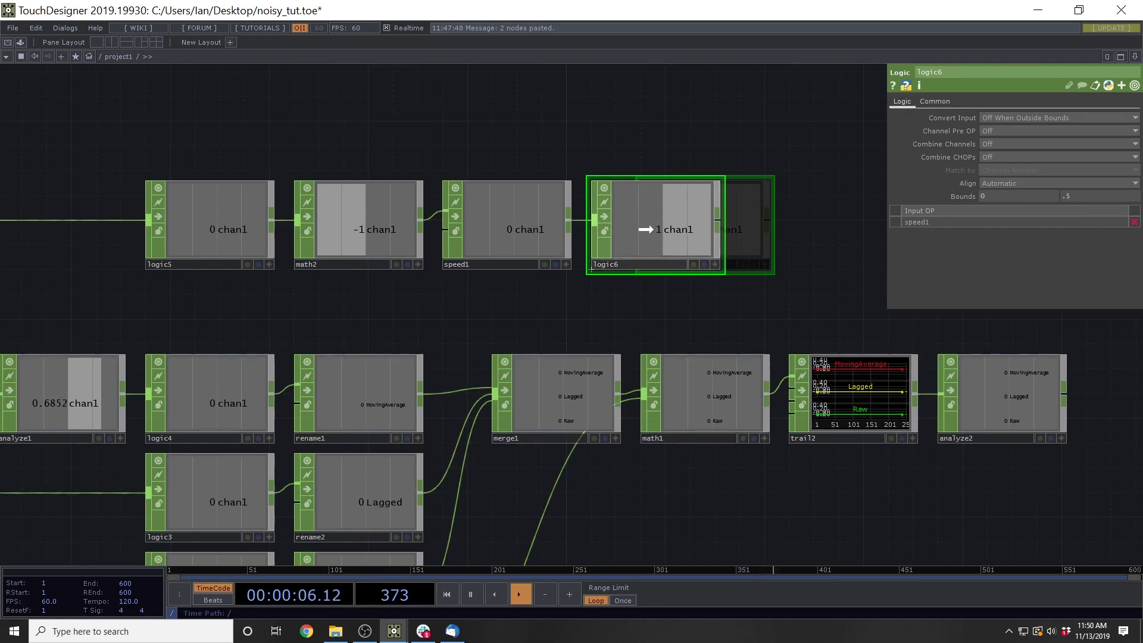
Set the Channel Pre OP of logic6 to Invert.
left_click(995, 132)
left_click(1002, 144)
left_click_drag(726, 146, 704, 164)
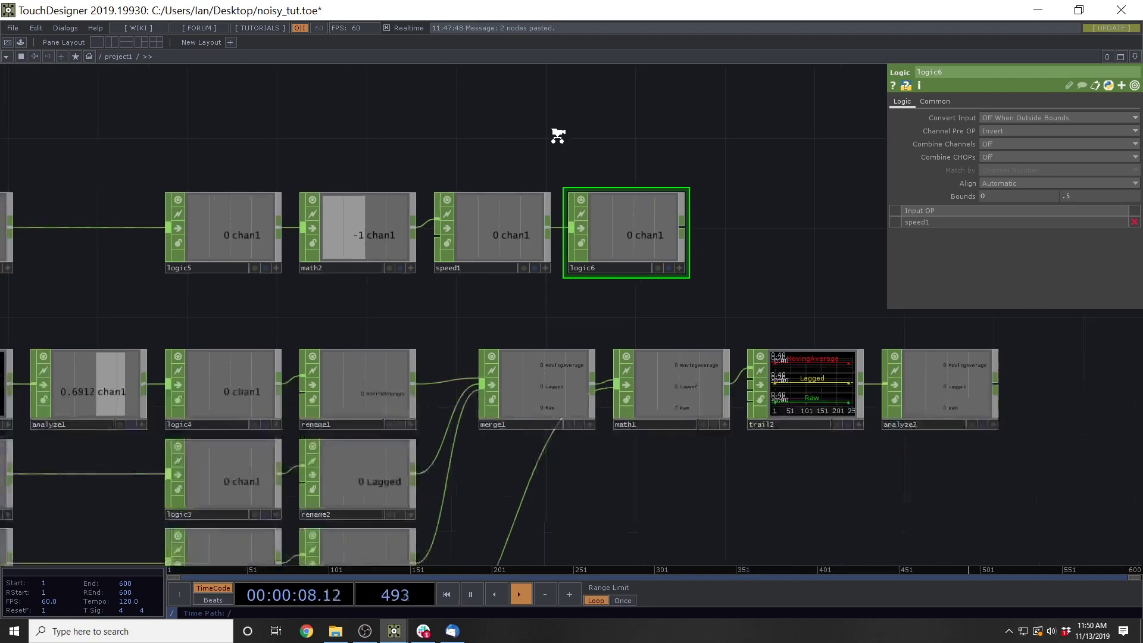
Set slider1 to about 0.52 and move logic5, math2, speed1 and logic6 together next to lag2.
scroll(553, 129, "down", 5)
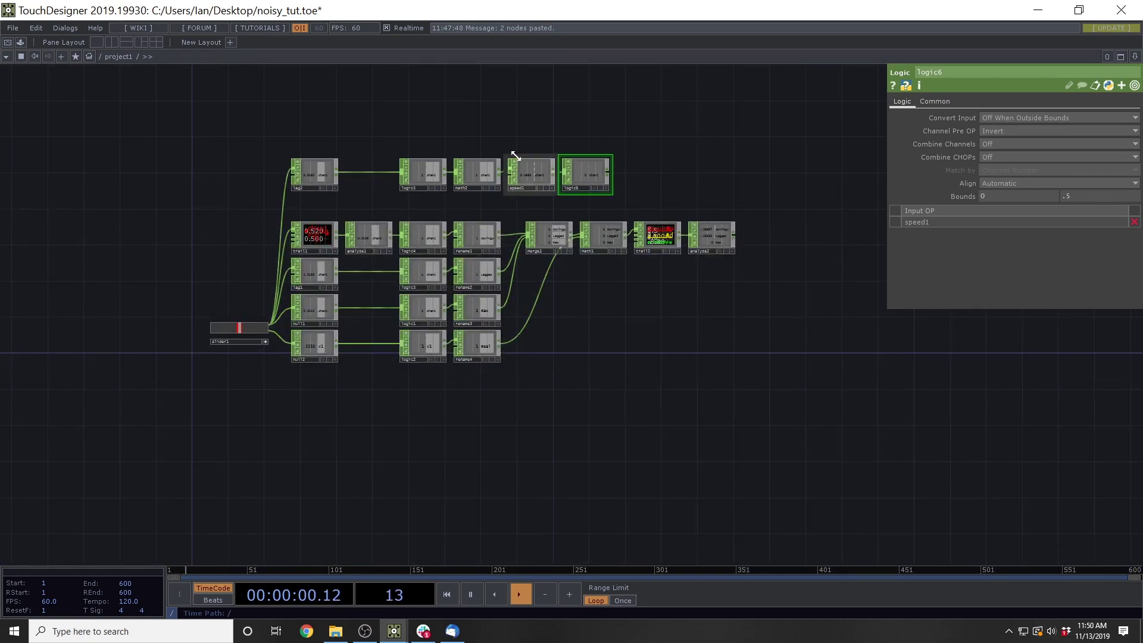
scroll(524, 179, "up", 5)
left_click_drag(523, 150, 621, 202)
right_click_drag(641, 288, 640, 289)
left_click_drag(640, 289, 536, 289)
left_click_drag(451, 200, 467, 116)
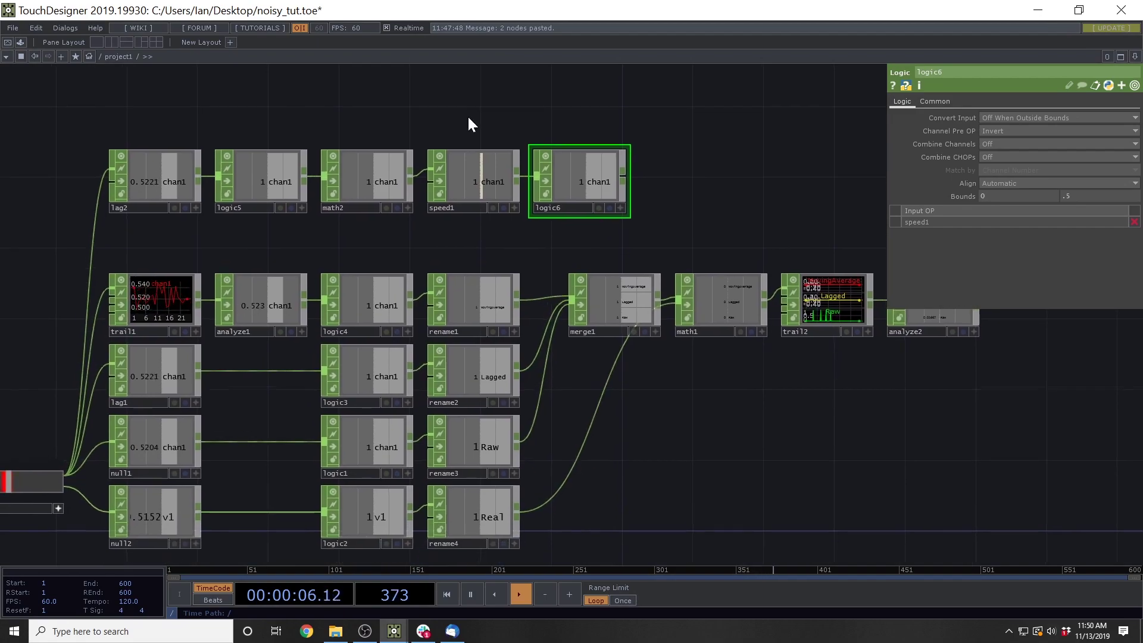
Move slider1 to about 0.56 and compare the response of speed1 and logic6 with the other smoothing rows.
left_click_drag(43, 378, 76, 380)
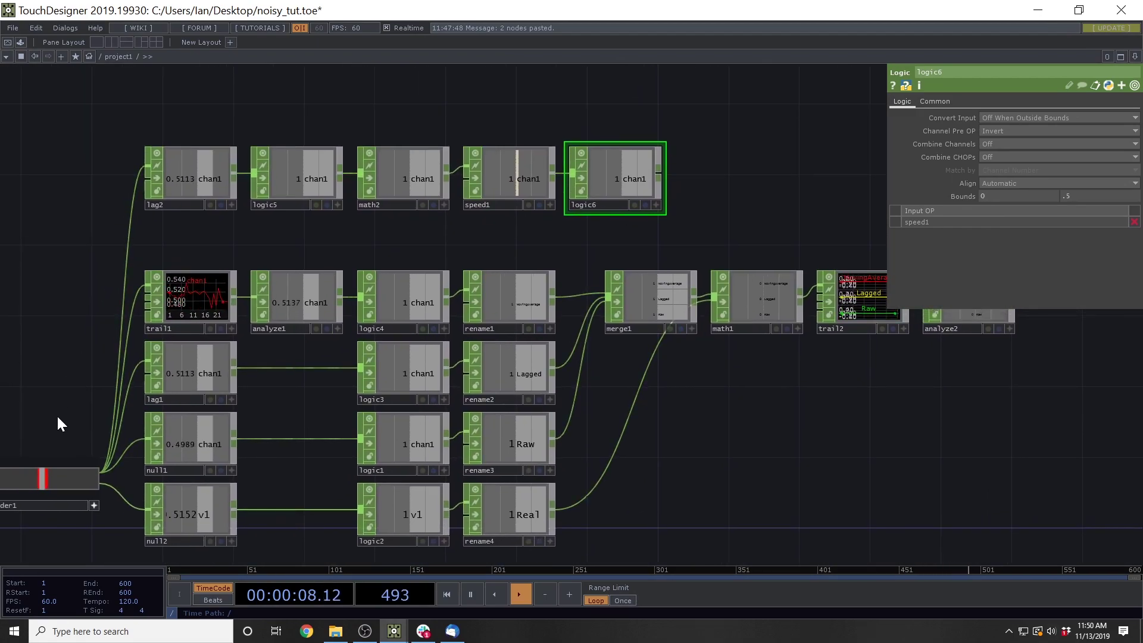
left_click_drag(44, 480, 47, 480)
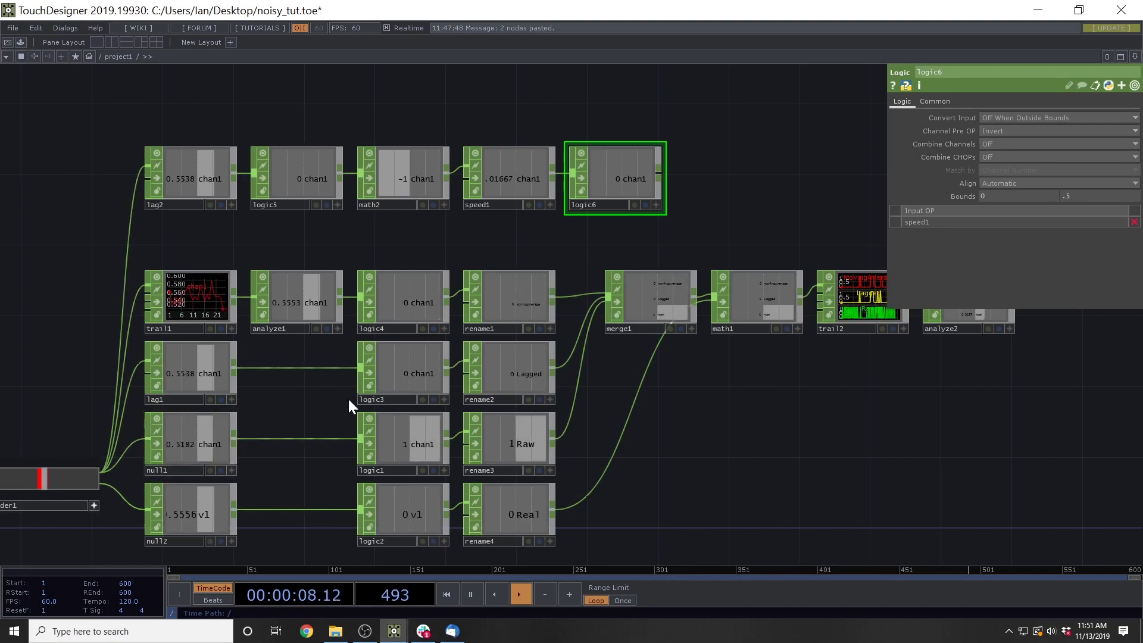
scroll(564, 323, "up", 4)
scroll(492, 401, "down", 2)
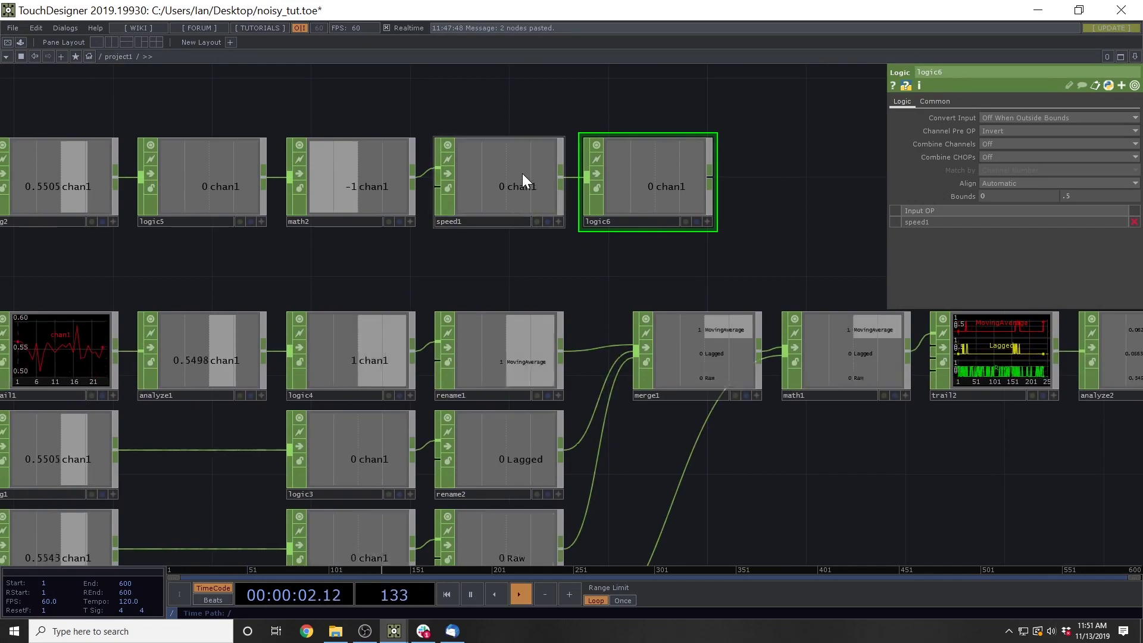
scroll(518, 173, "down", 4)
scroll(491, 173, "up", 4)
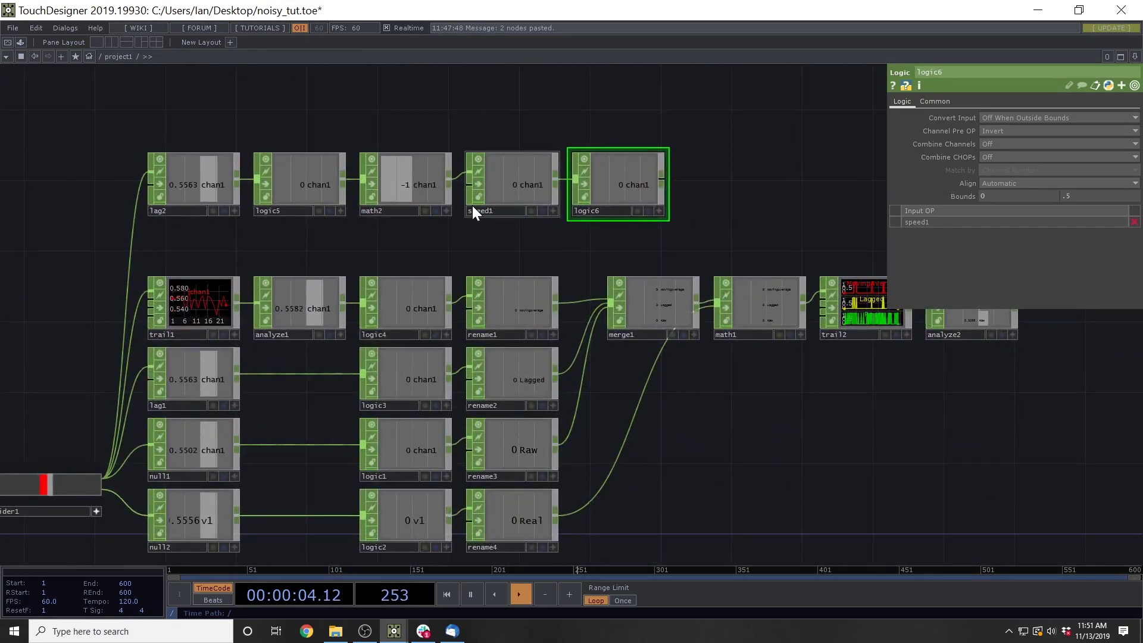
Move rename1 to rename4 together with merge1, math1, trail2 and analyze2 away from the Logic operators to make room for another Rename.
right_click_drag(512, 116, 587, 269)
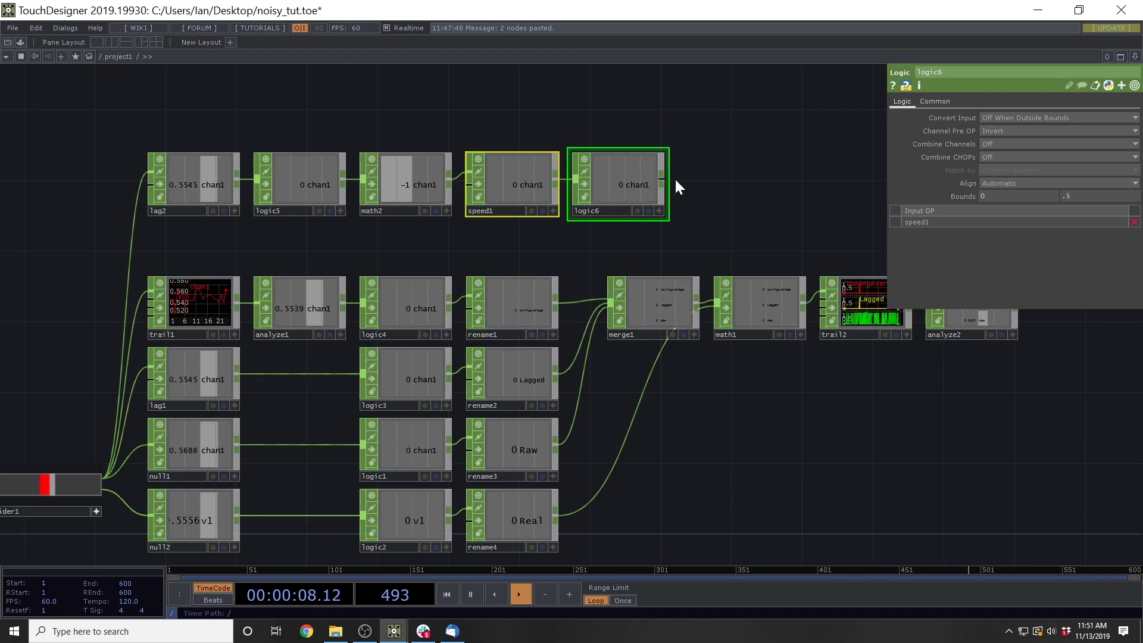
mouse_move(680, 184)
left_mouse_down()
mouse_move(606, 184)
mouse_move(664, 186)
left_mouse_up()
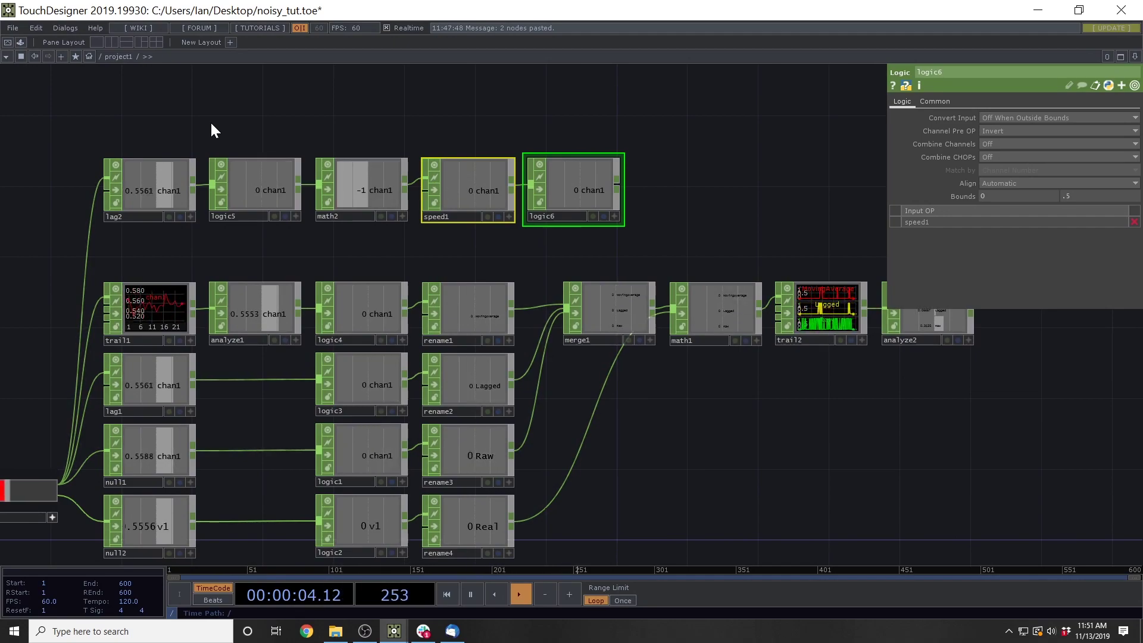
left_click_drag(428, 116, 309, 108)
scroll(337, 106, "down", 3)
scroll(336, 106, "up", 1)
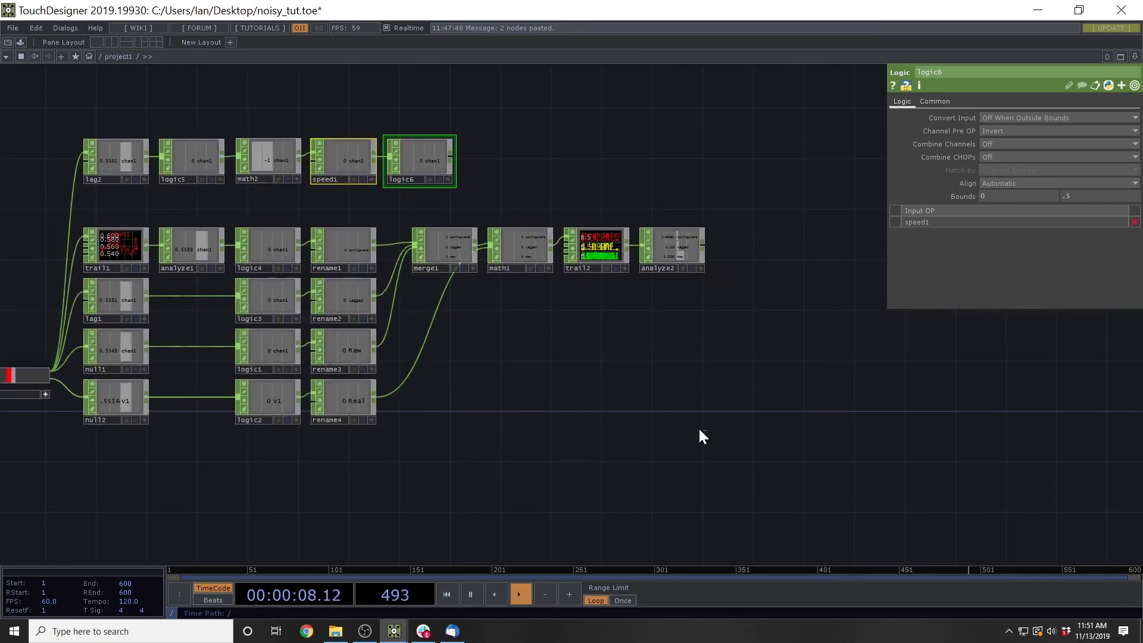
right_click_drag(705, 430, 322, 237)
left_click_drag(345, 244, 511, 234)
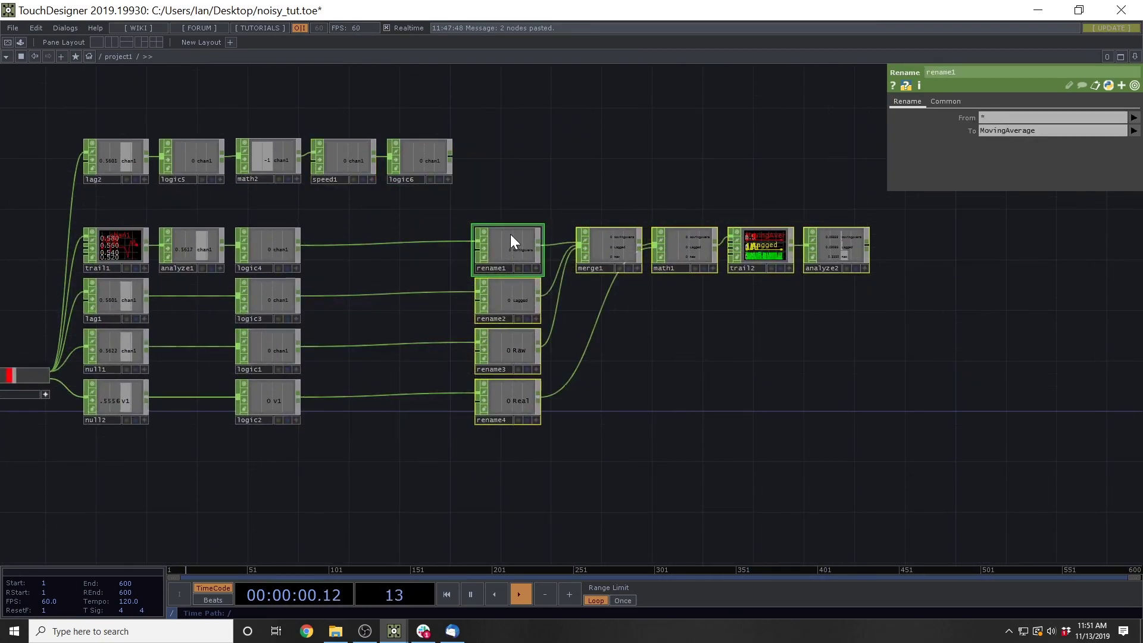
Duplicate rename1, place the copy after logic6 in the lag2 row and connect logic6 to it.
left_click(510, 234)
key("ctrl+c")
key("ctrl+v")
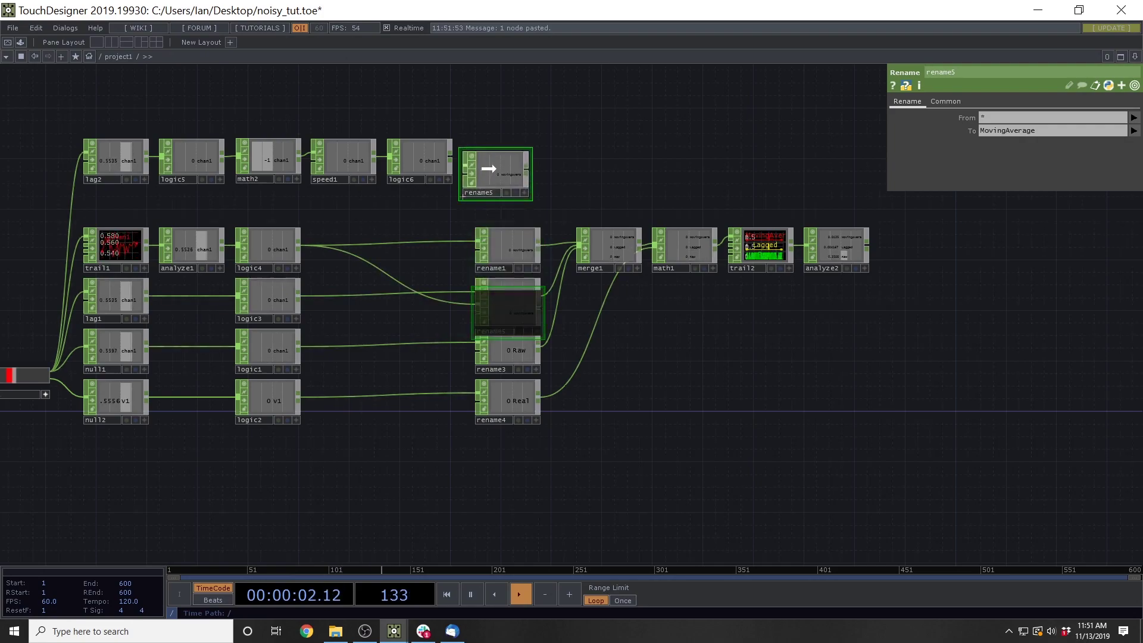
left_click(507, 160)
left_click_drag(451, 156, 477, 152)
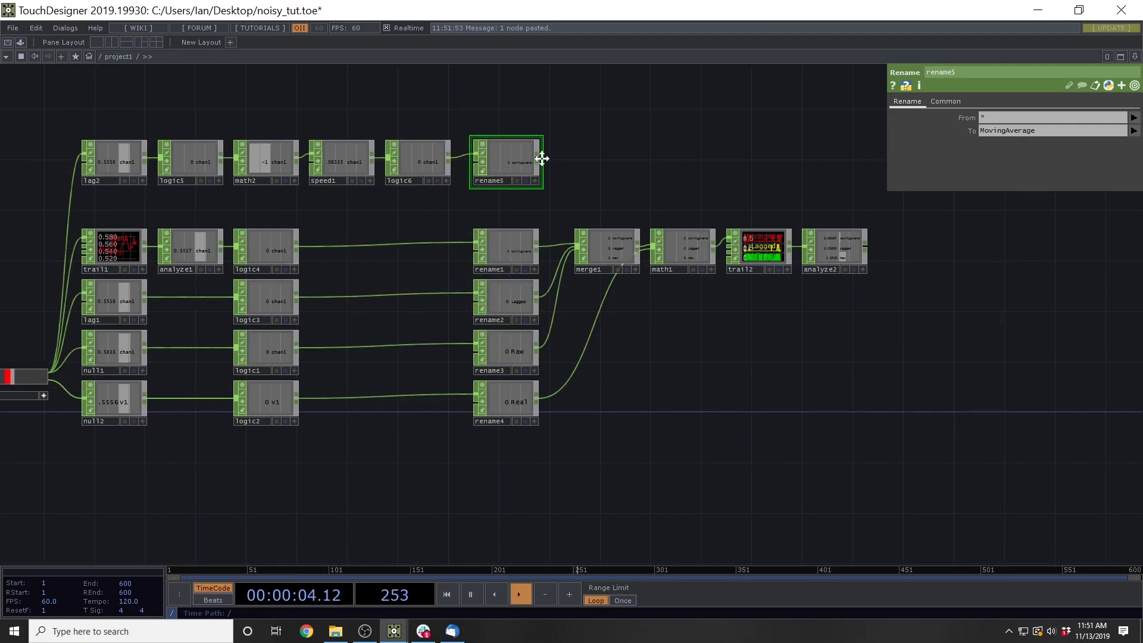
Set the To name of rename5 to LaggedAccumulator.
left_click_drag(578, 148, 505, 156)
left_click(1044, 130)
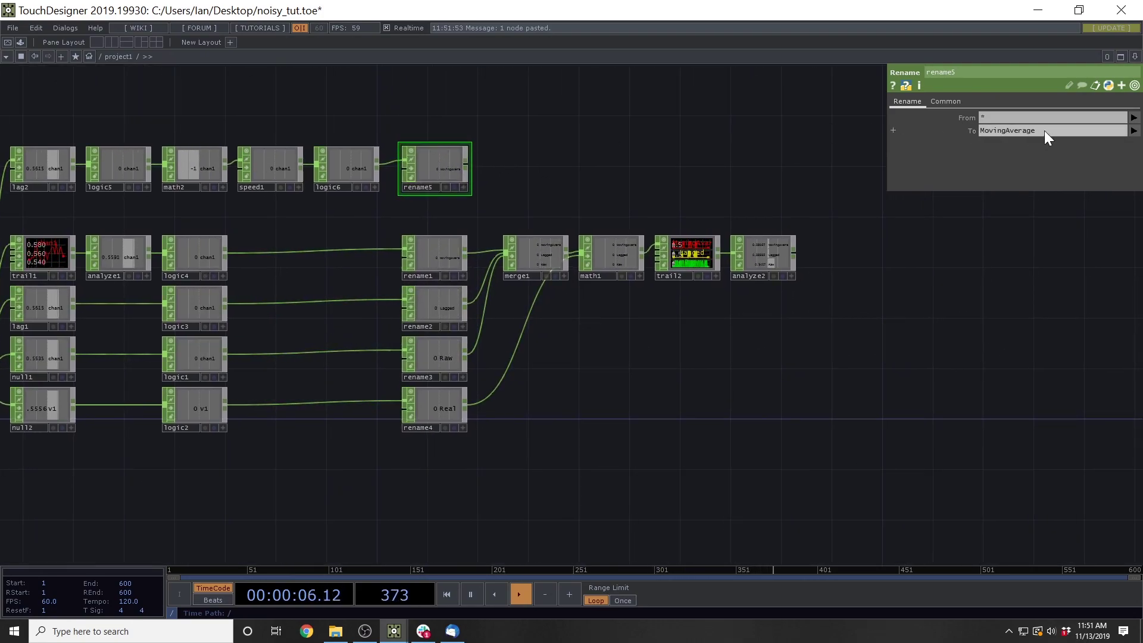
type("LaggedA")
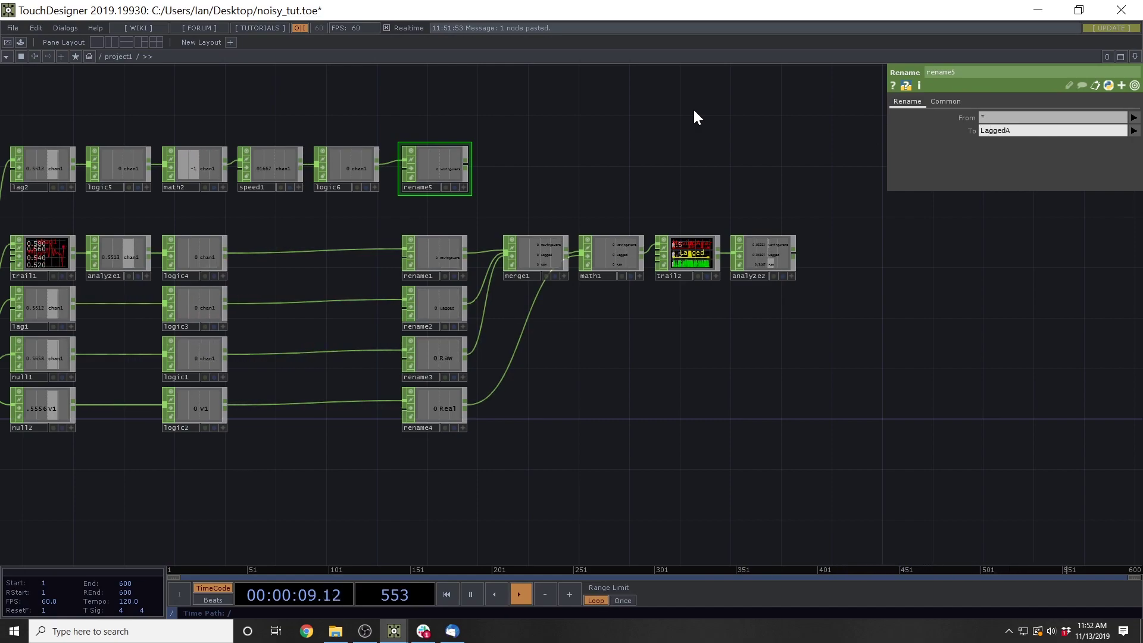
type("ccumulat")
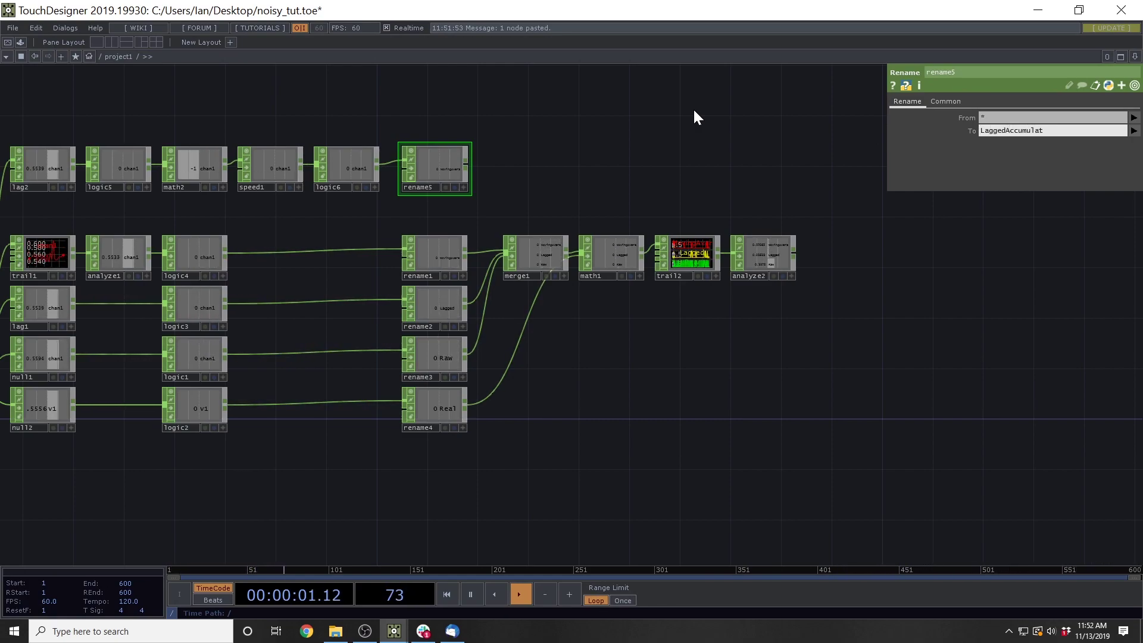
type("or")
key("Return")
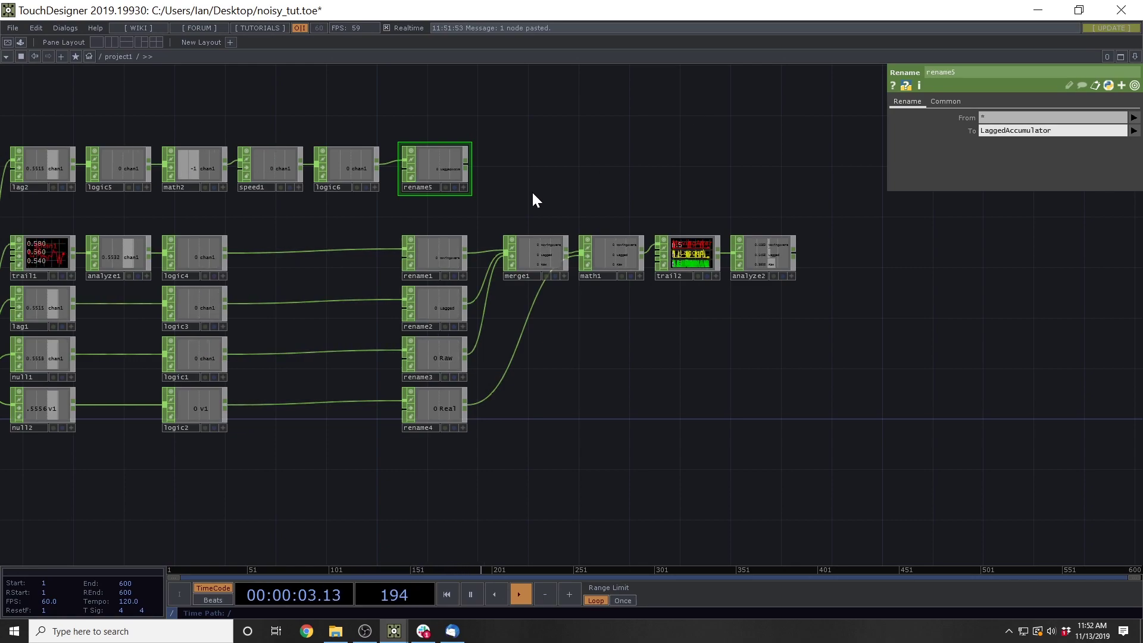
Connect the output of rename5 to merge1 so the accumulator row joins the comparison.
left_click_drag(659, 170, 777, 125)
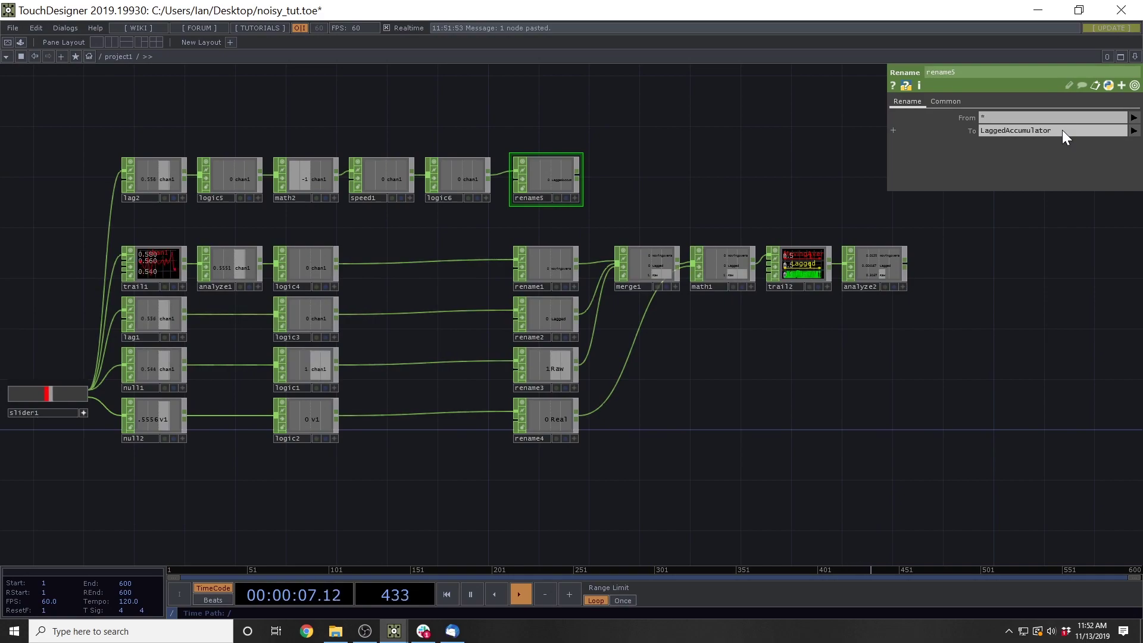
left_click_drag(686, 185, 577, 201)
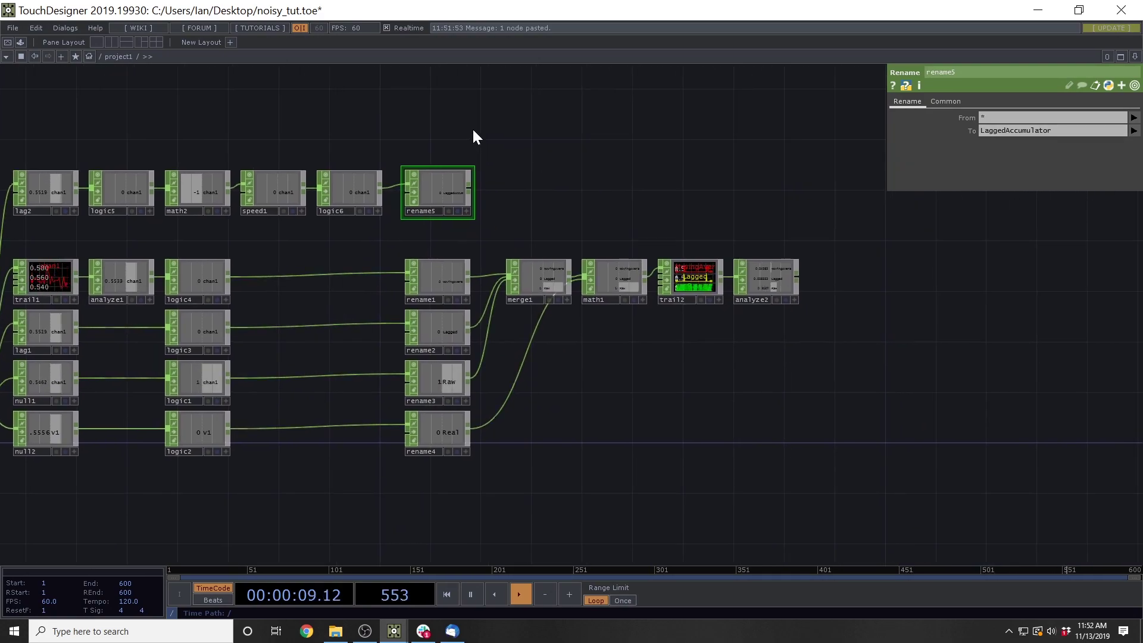
scroll(493, 225, "up", 3)
left_click_drag(460, 177, 515, 303)
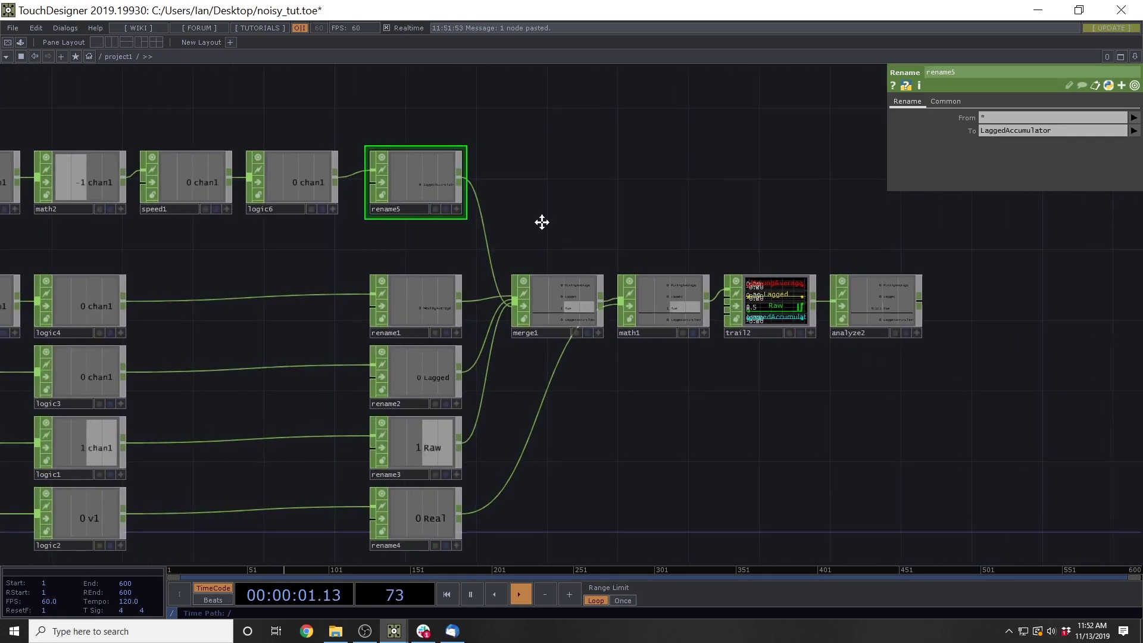
Open the viewer of analyze2 in a separate floating window.
left_click_drag(542, 222, 484, 227)
right_click(813, 304)
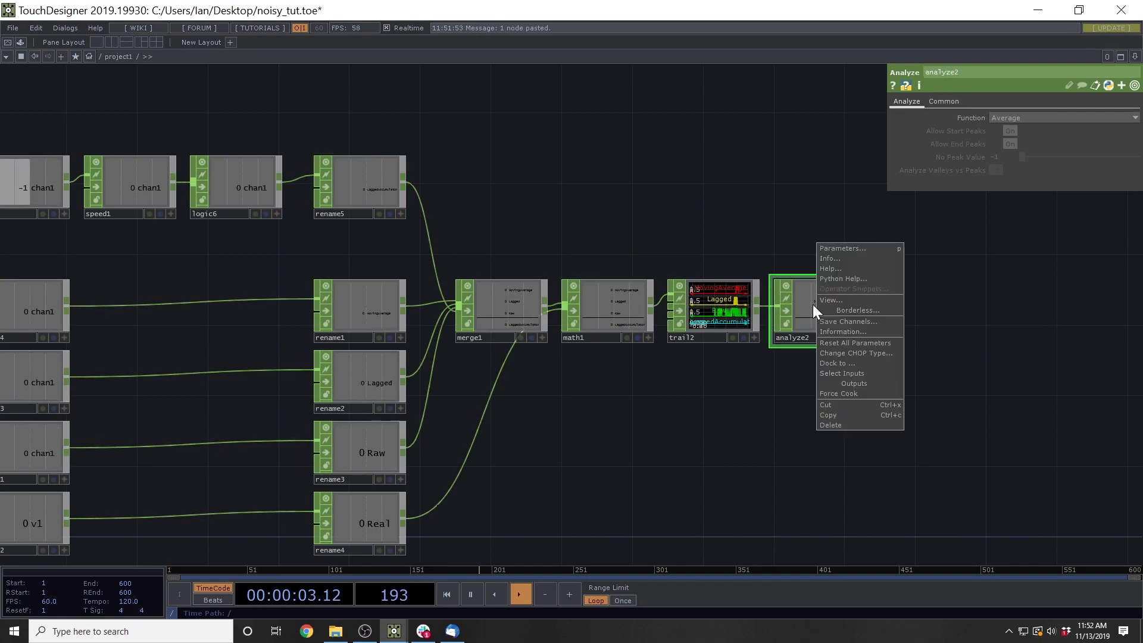
left_click(838, 301)
Move slider1 to about 0.46 and back up to about 0.49, comparing the four error averages in the analyze2 viewer.
left_click_drag(577, 178, 791, 161)
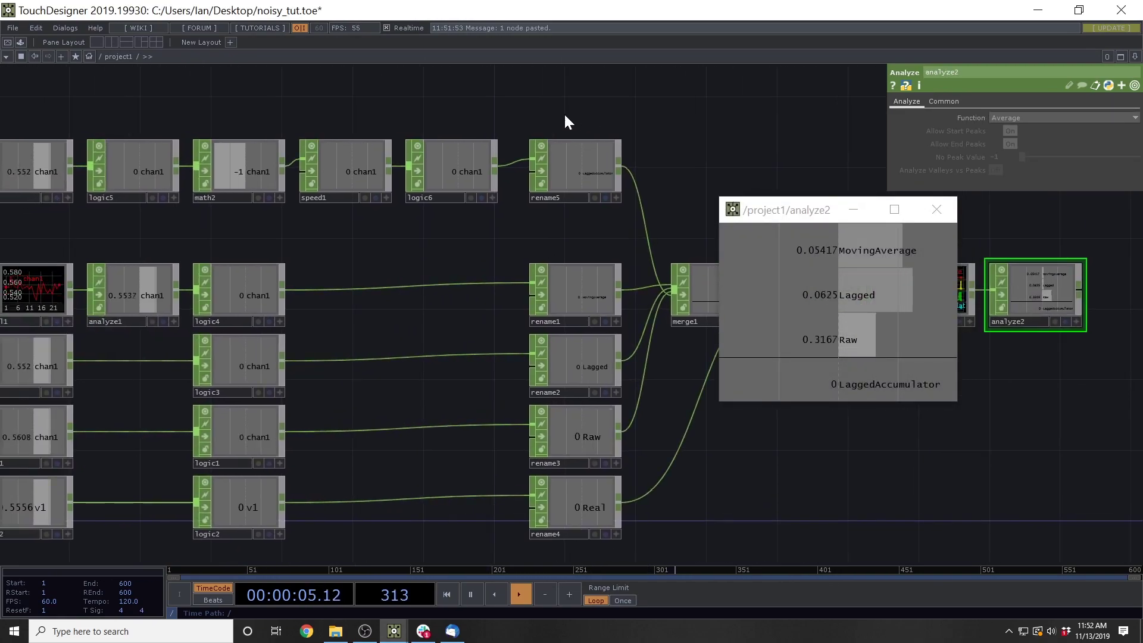
left_click_drag(673, 98, 841, 117)
scroll(498, 171, "down", 3)
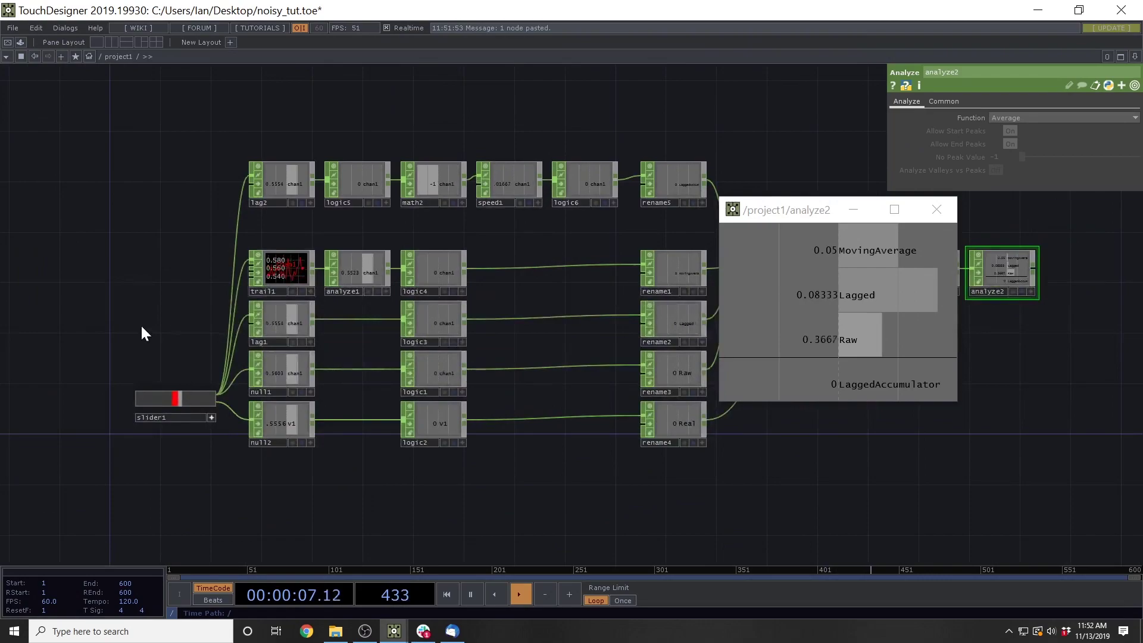
scroll(165, 416, "up", 6)
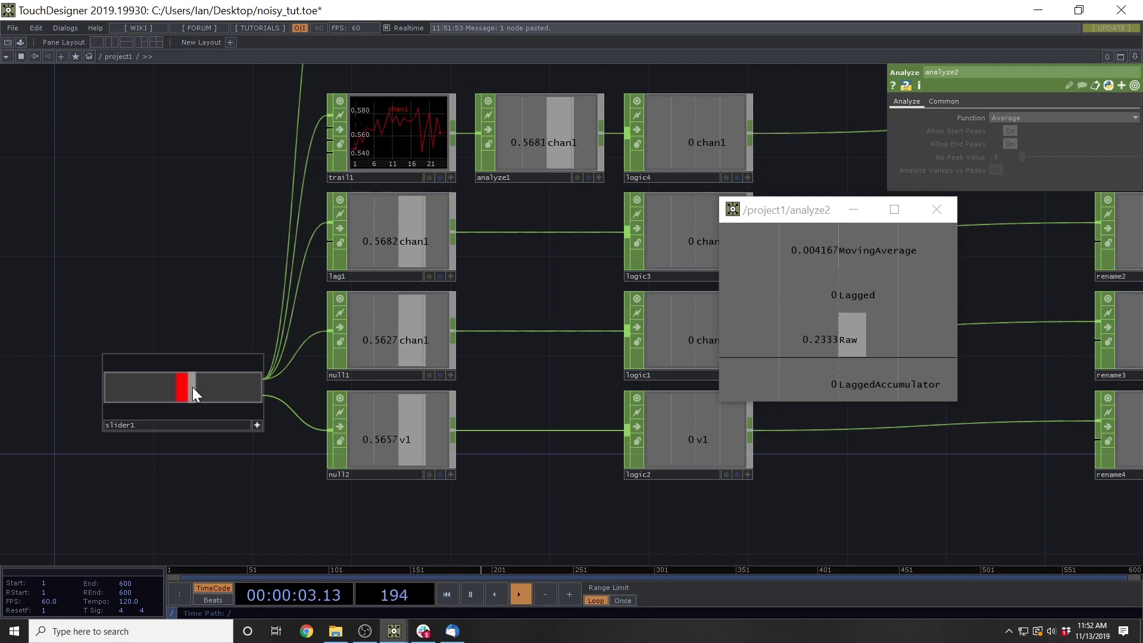
left_click_drag(192, 387, 183, 392)
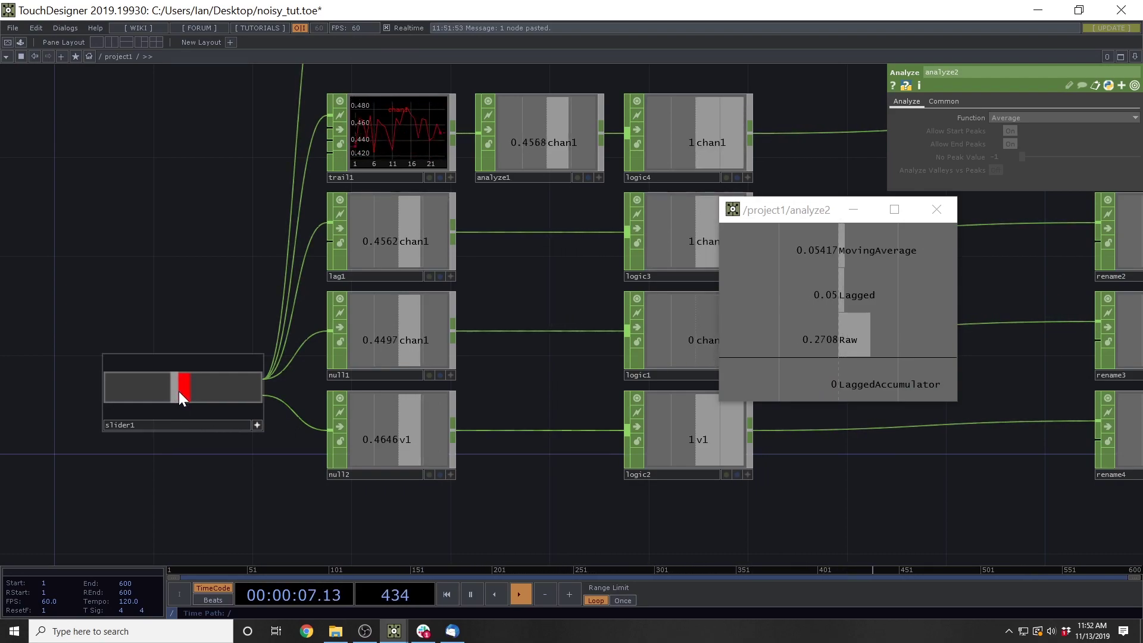
left_click_drag(188, 392, 181, 394)
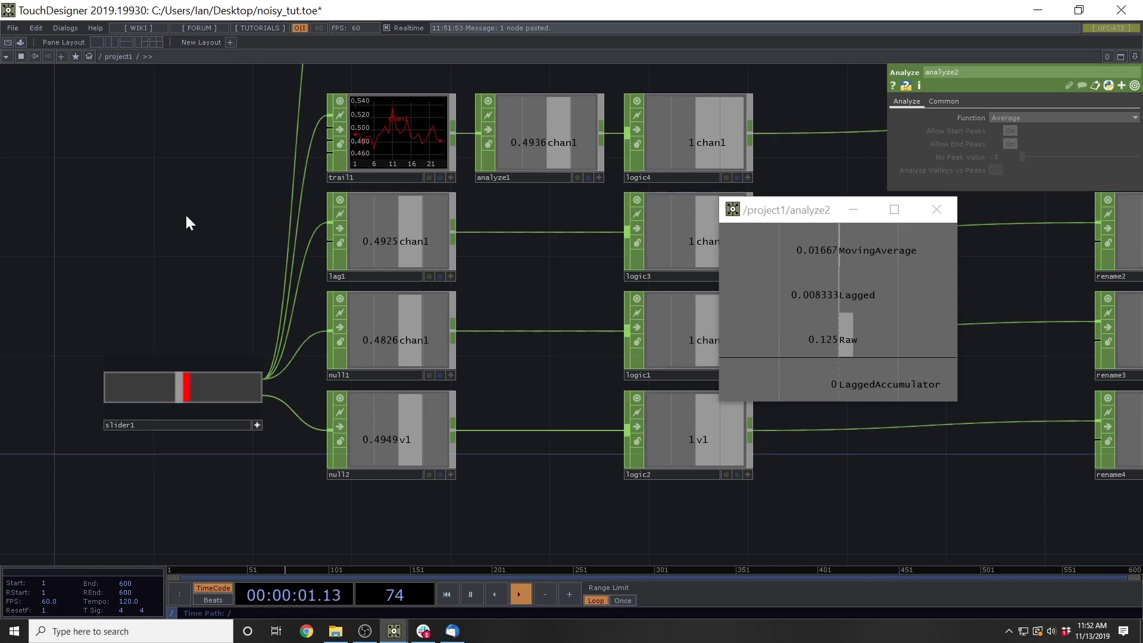
Move slider1 down to about 0.38 and back to about 0.46, comparing LaggedAccumulator with the other channels of analyze2.
scroll(101, 387, "down", 5)
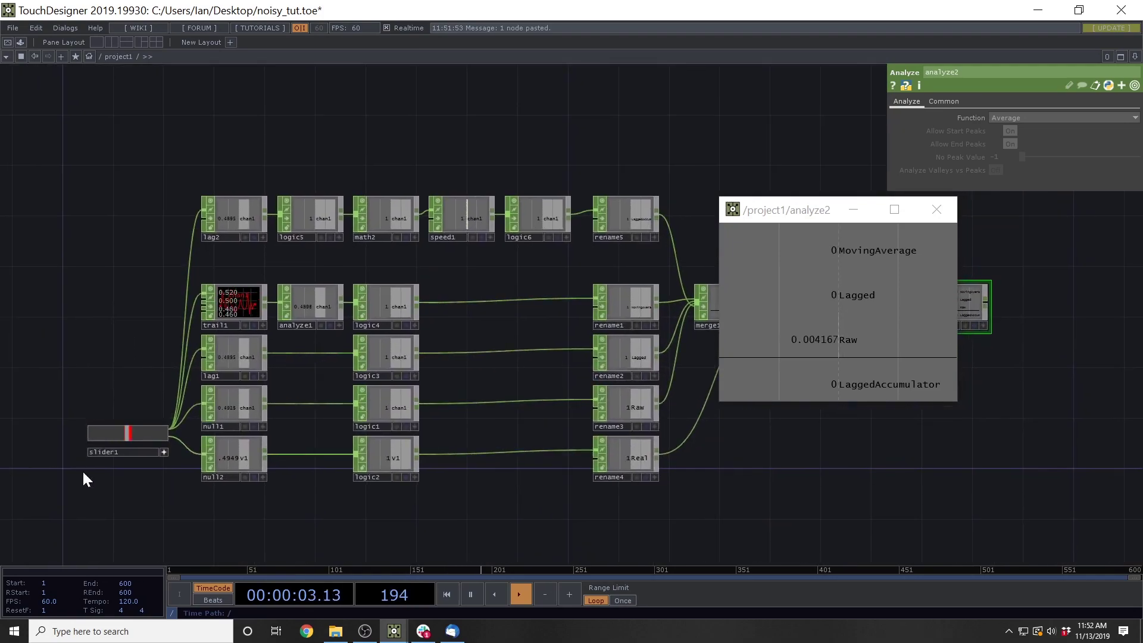
mouse_move(128, 430)
left_mouse_down()
mouse_move(66, 430)
mouse_move(191, 437)
mouse_move(102, 441)
mouse_move(145, 441)
mouse_move(116, 437)
left_mouse_up()
scroll(120, 439, "up", 5)
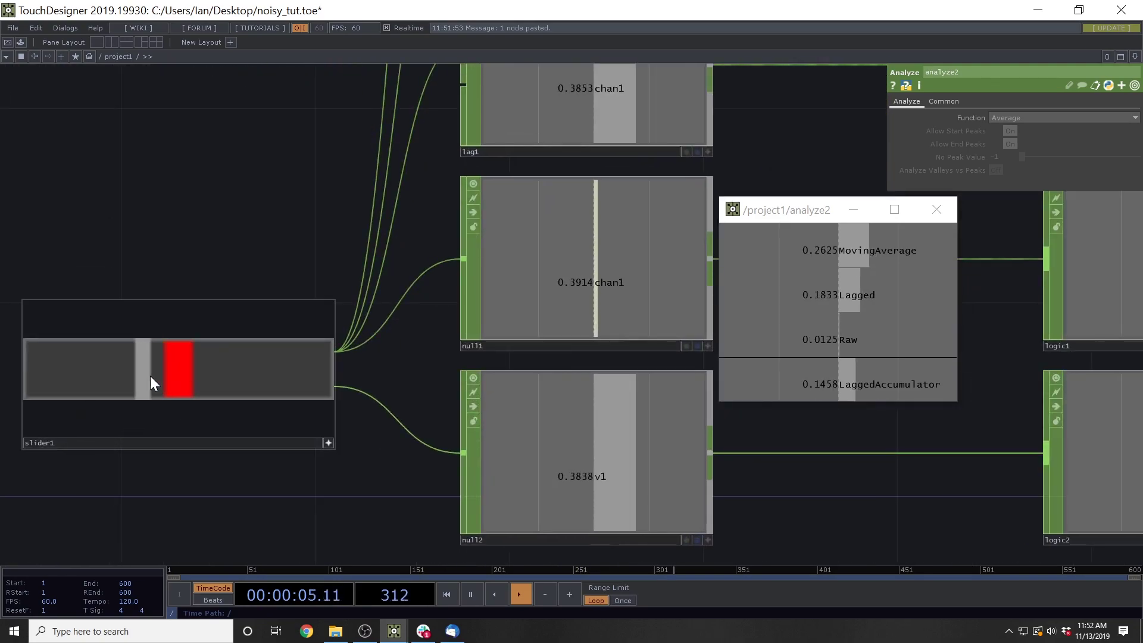
left_click_drag(143, 368, 169, 370)
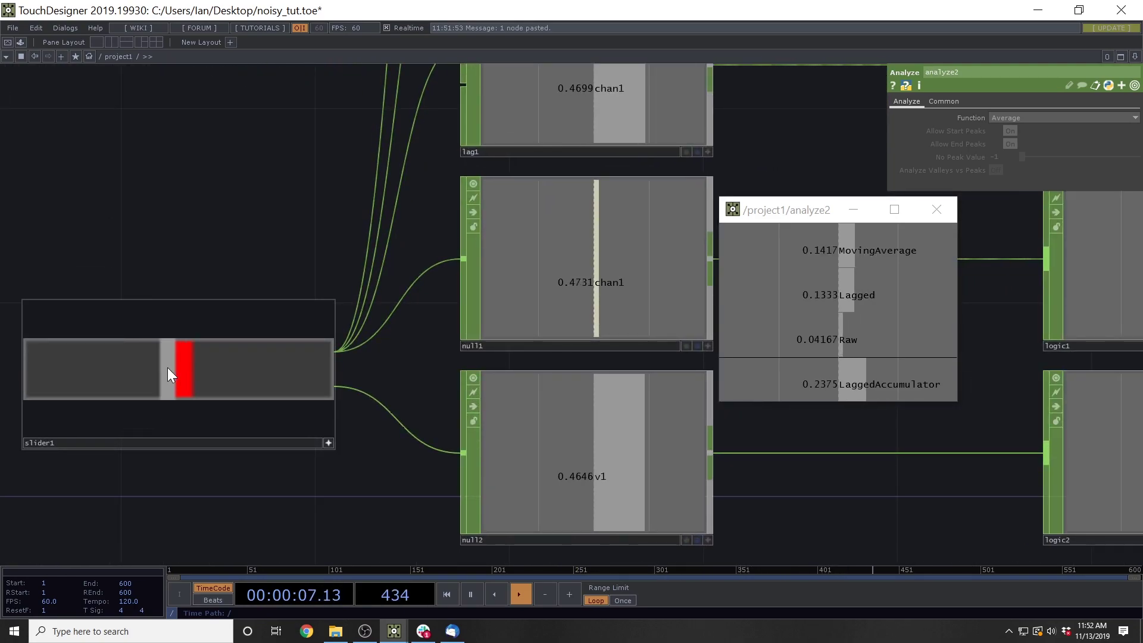
Move slider1 between about 0.43 and 0.46, ending near 0.44, and compare how each smoothing method responds around the threshold.
scroll(158, 288, "down", 5)
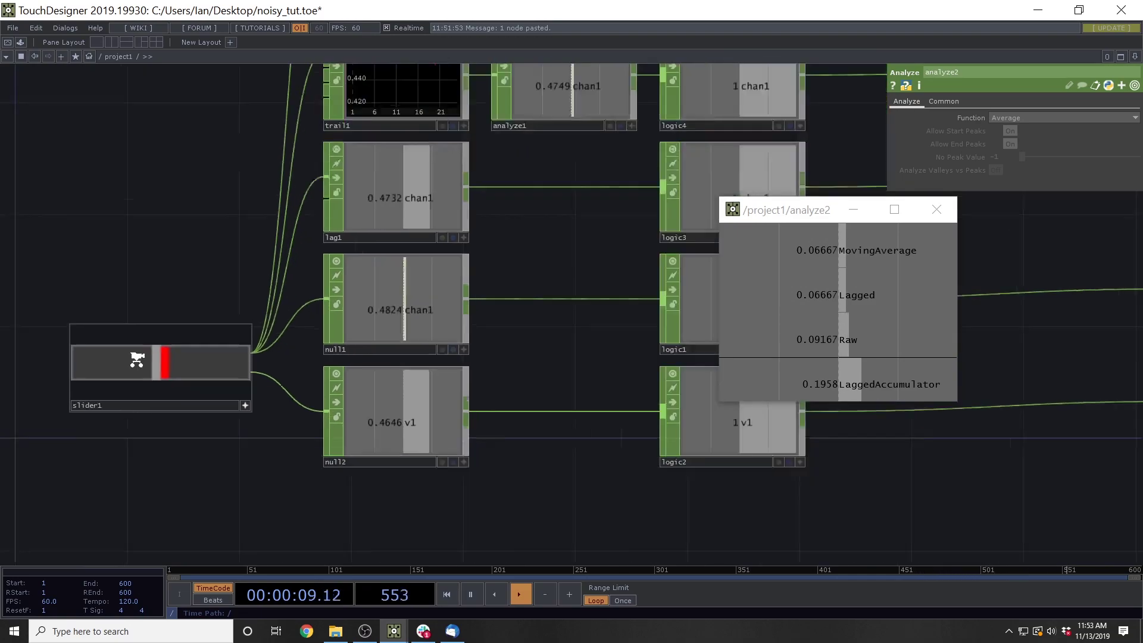
left_click_drag(680, 151, 564, 176)
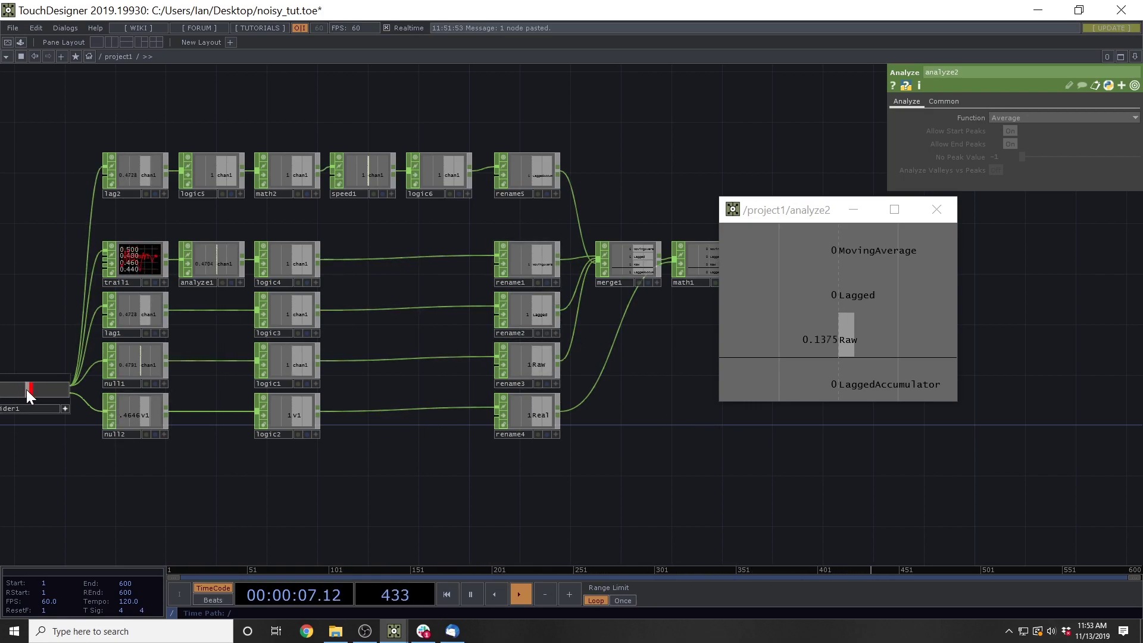
left_click_drag(26, 393, 24, 394)
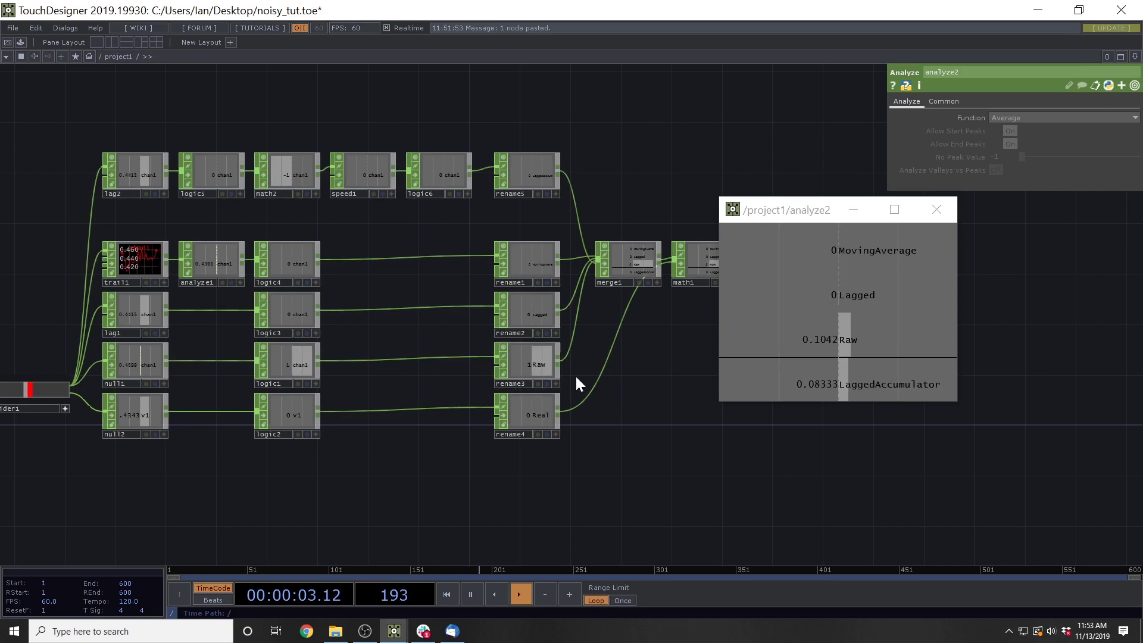
left_click_drag(684, 391, 677, 395)
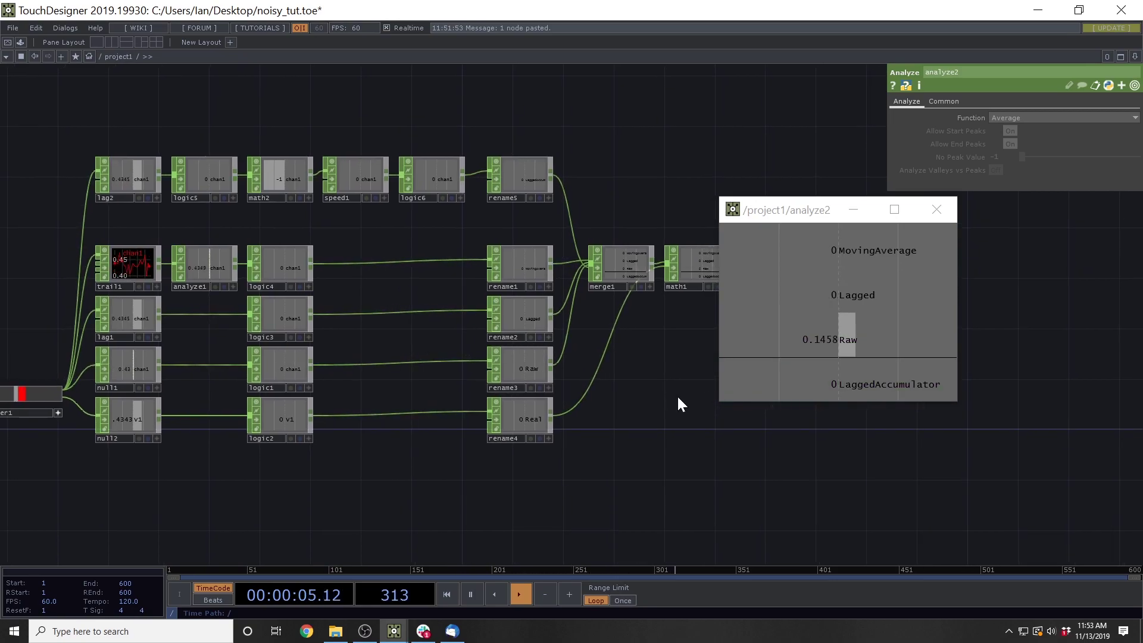
left_click_drag(9, 396, 19, 392)
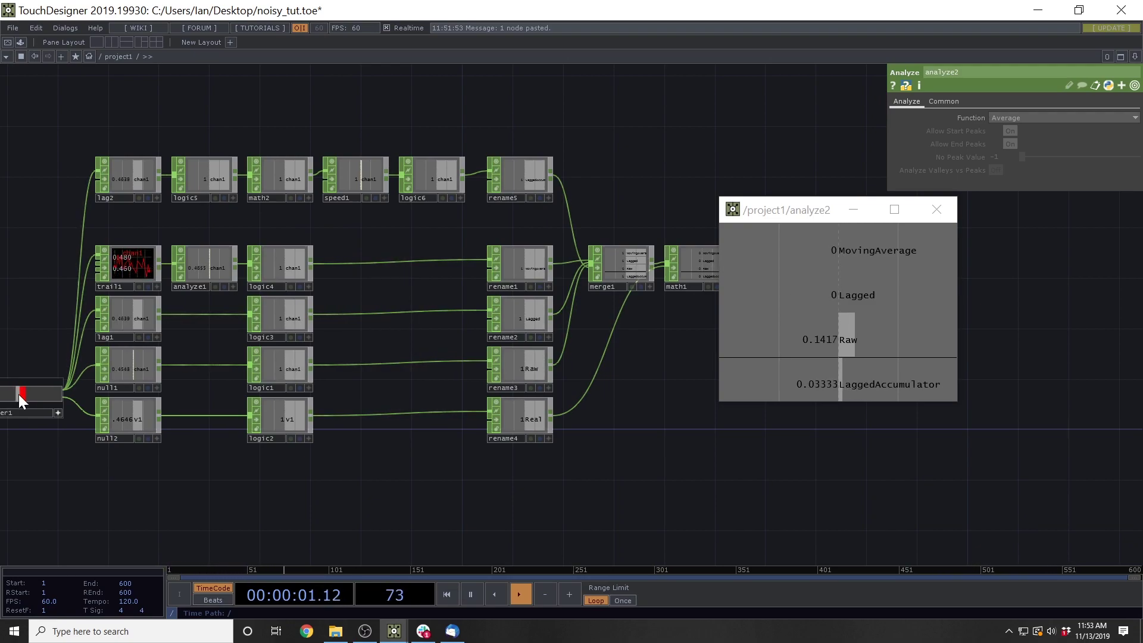
left_click_drag(19, 392, 16, 395)
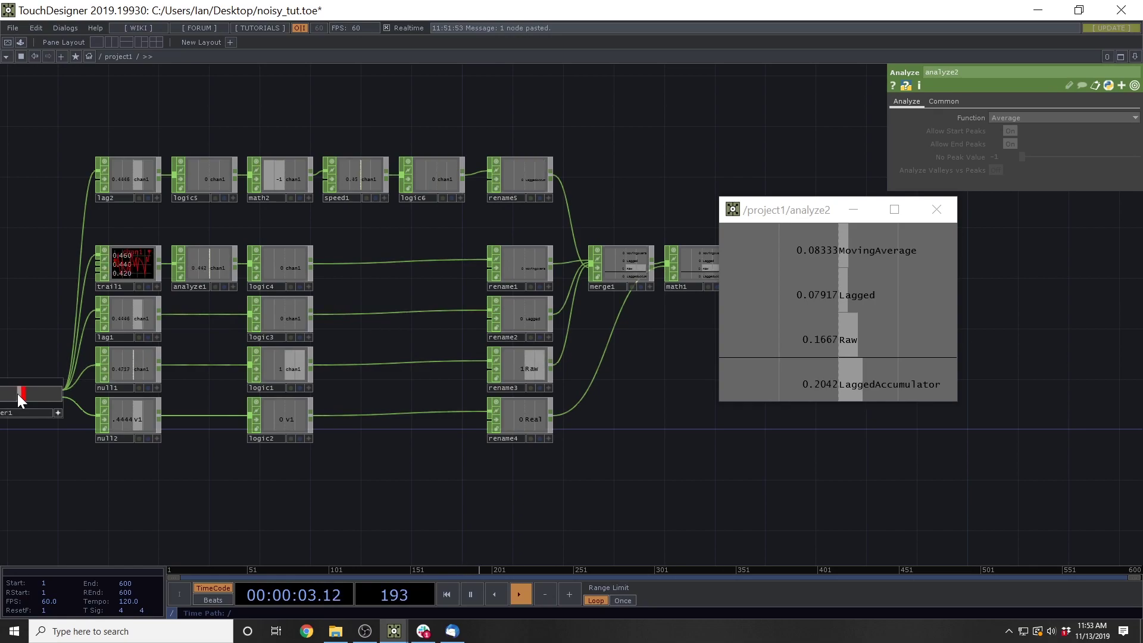
Set slider1 to about 0.45 and examine the stability of the accumulator row against the MovingAverage, Lagged and Raw channels.
left_click_drag(24, 323, 180, 268)
scroll(163, 358, "up", 5)
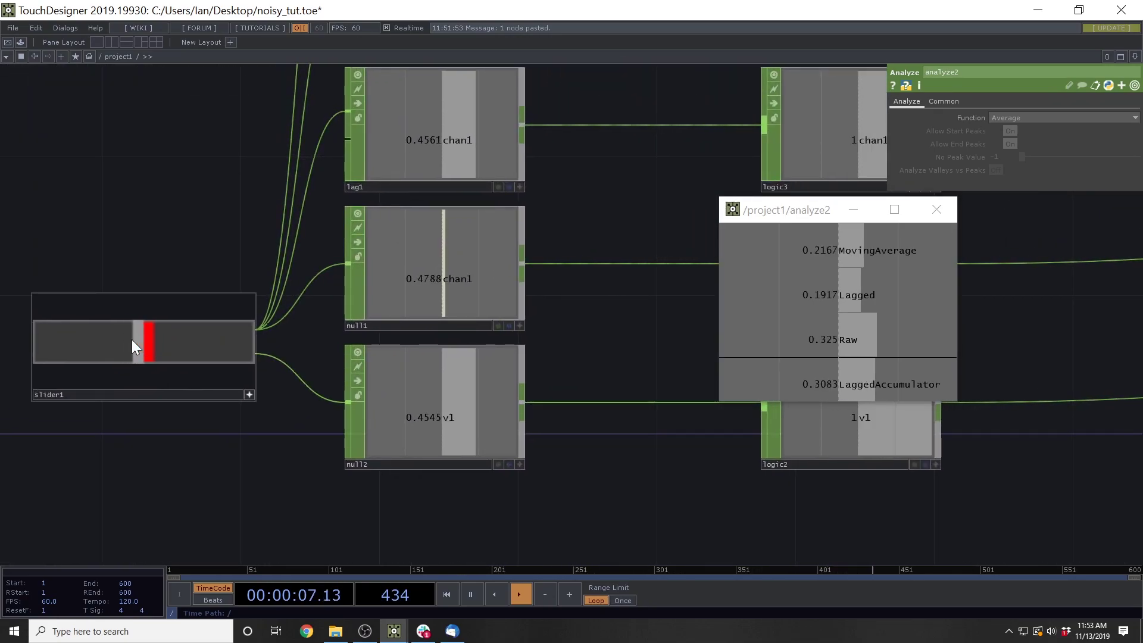
left_click_drag(141, 271, 35, 404)
scroll(145, 366, "down", 4)
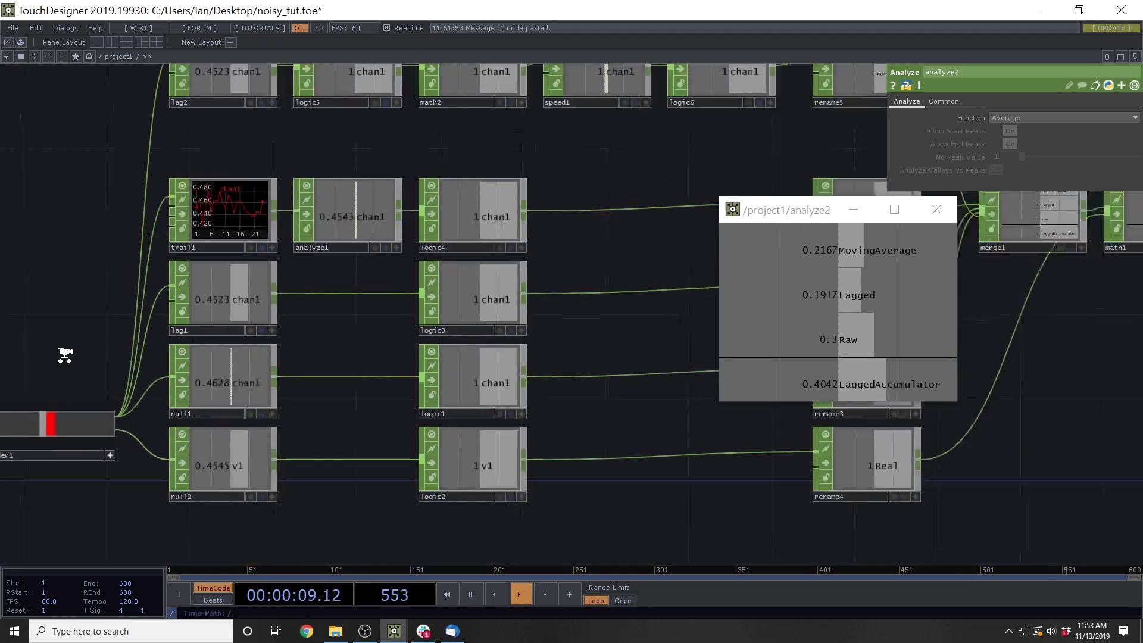
left_click_drag(605, 391, 390, 413)
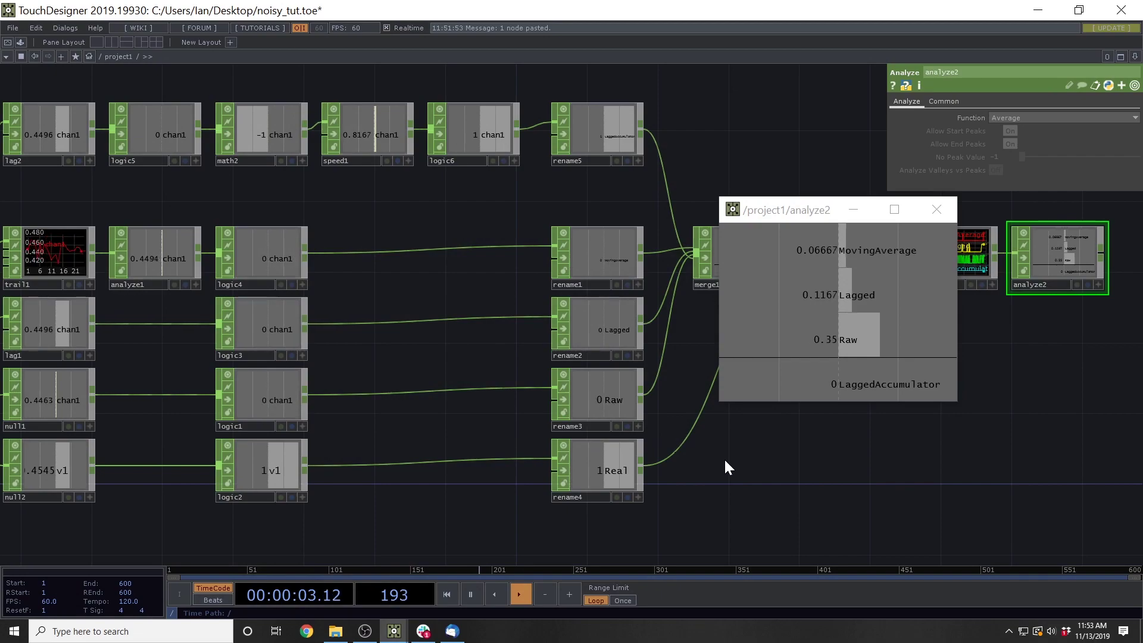
left_click_drag(756, 435, 629, 446)
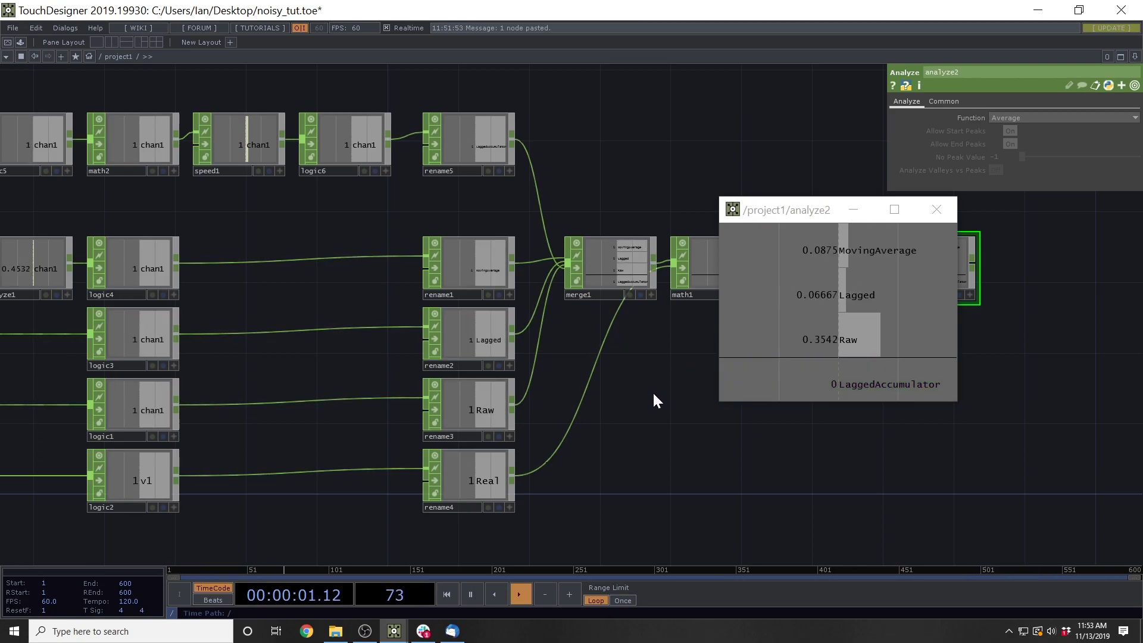
Duplicate the trail1, analyze1 and logic4 chain and place the copy in a new row above lag2.
left_click_drag(312, 211, 337, 279)
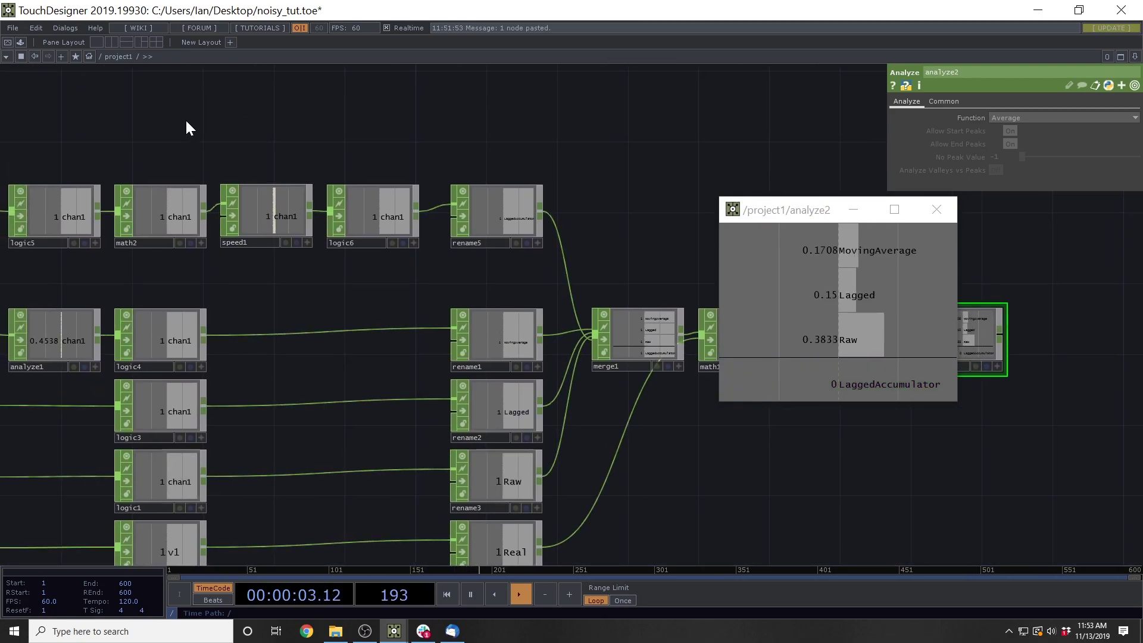
left_click_drag(224, 146, 343, 163)
right_click_drag(274, 158, 502, 270)
left_click_drag(513, 296, 581, 306)
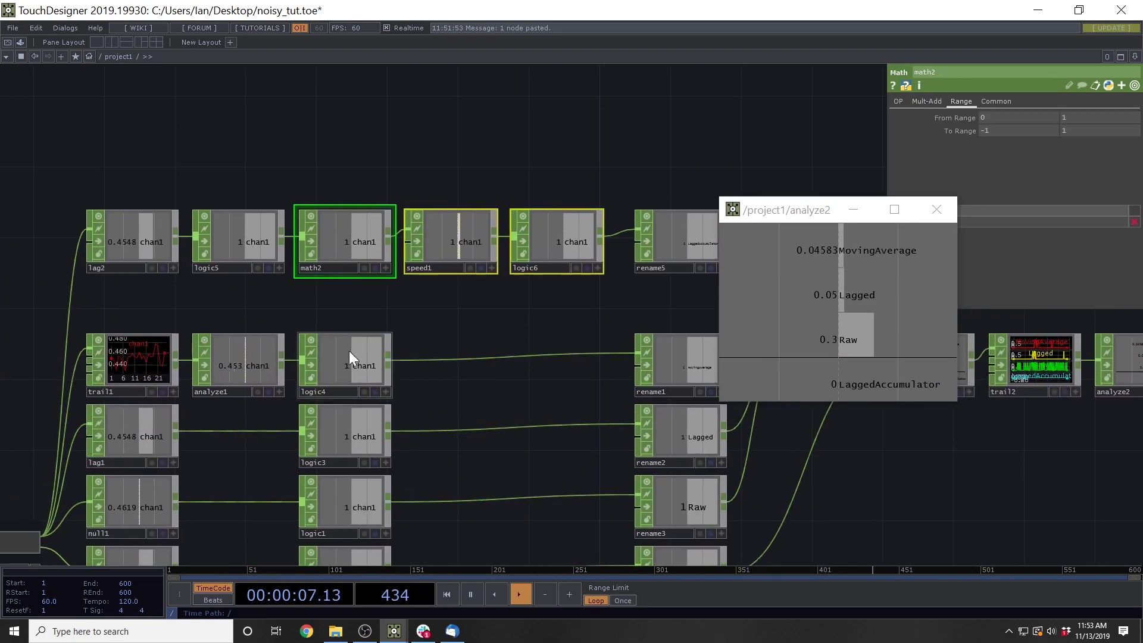
right_click_drag(122, 306, 368, 356)
key("ctrl+c")
key("ctrl+v")
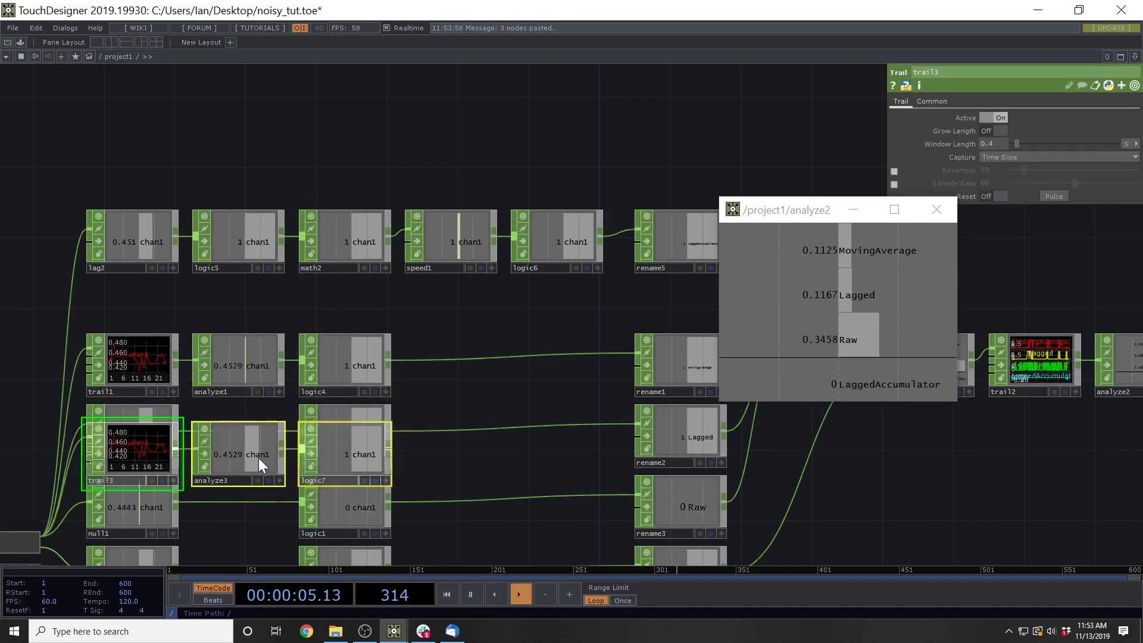
left_click(315, 159)
left_click_drag(443, 186, 390, 272)
Duplicate math2, speed1 and logic6, place the copies after logic7, and feed logic7 into math3.
left_click(302, 319)
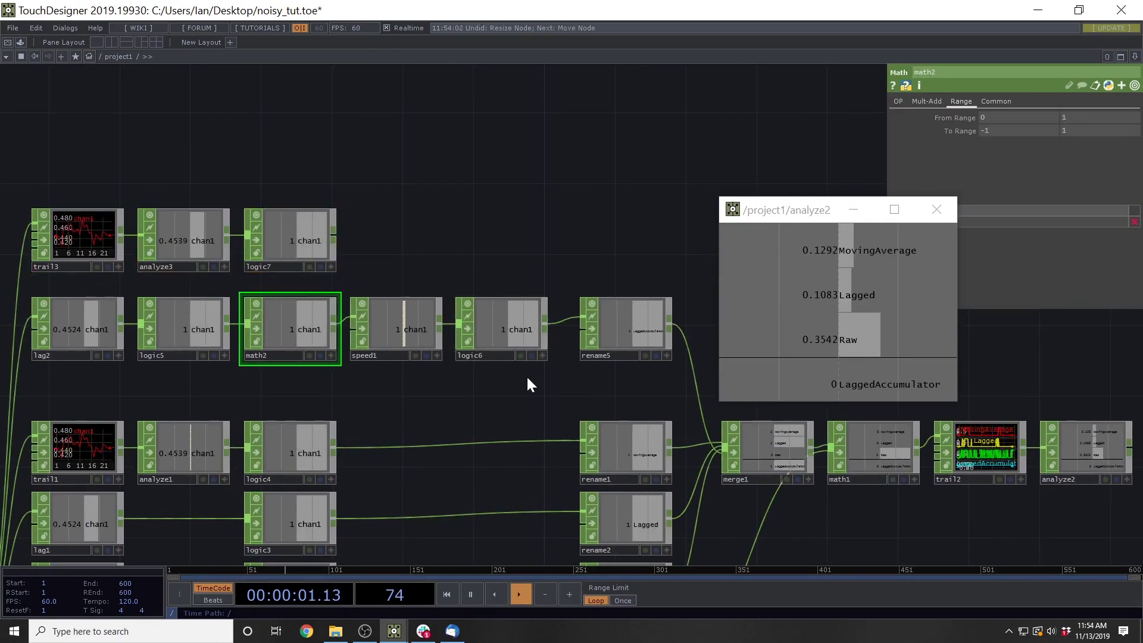
right_click_drag(526, 375, 306, 305)
key("ctrl+c")
key("ctrl+v")
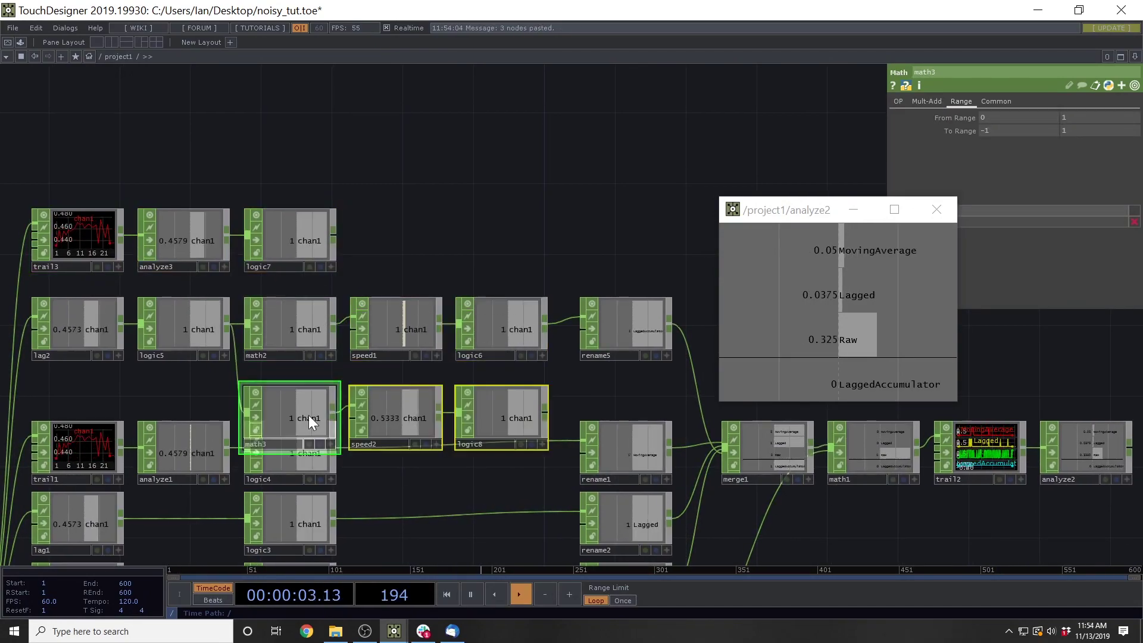
left_click_drag(308, 415, 447, 240)
left_click_drag(336, 232, 349, 240)
left_click_drag(561, 237, 532, 235)
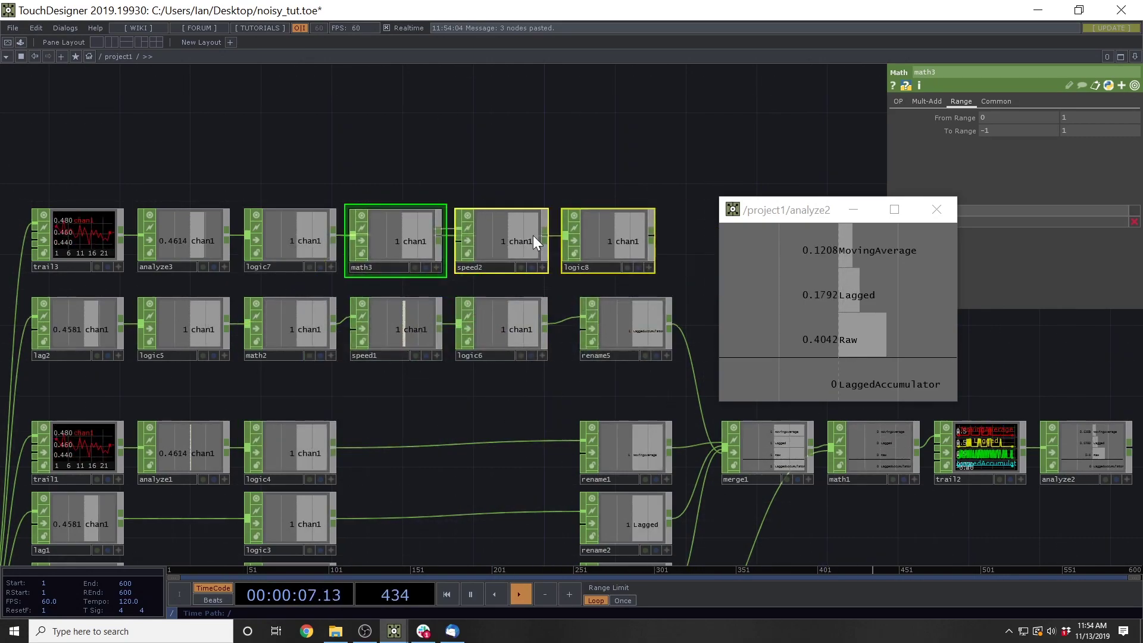
Duplicate rename5, place the copy at the end of the new row, and connect logic8 to it.
left_click_drag(491, 176, 393, 177)
left_click_drag(529, 169, 412, 172)
left_click(408, 330)
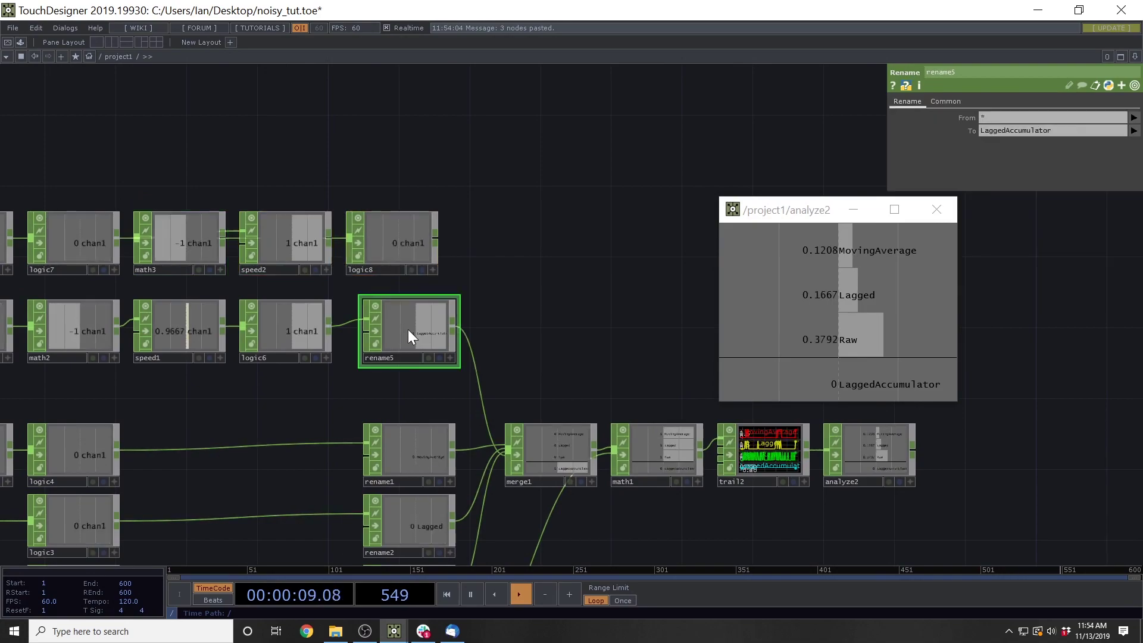
key("ctrl+c")
key("ctrl+v")
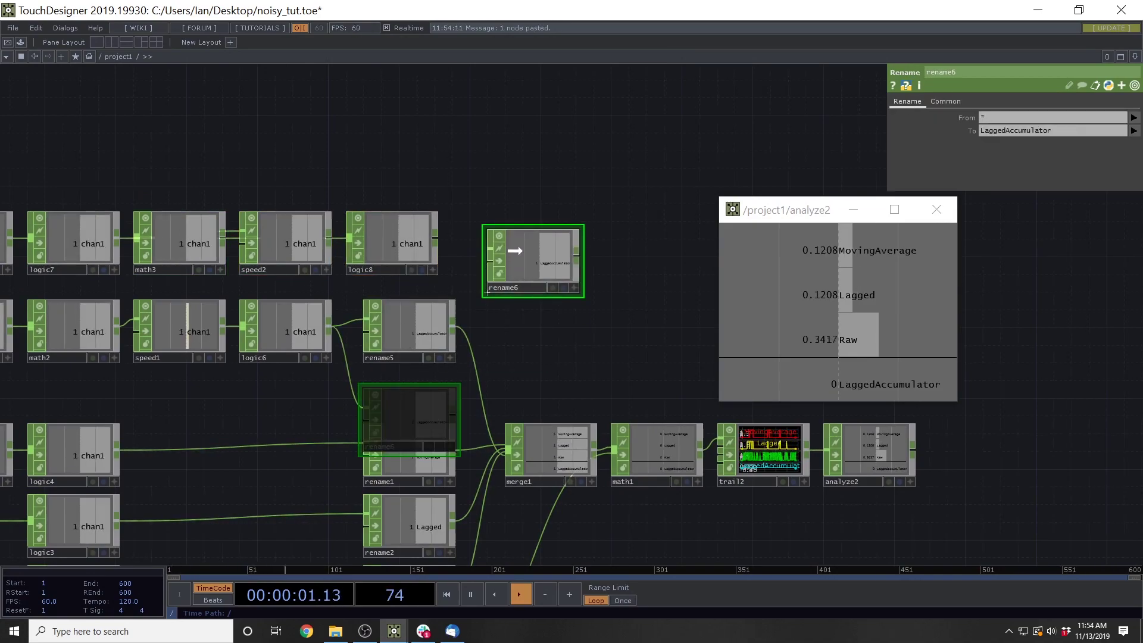
left_click(526, 242)
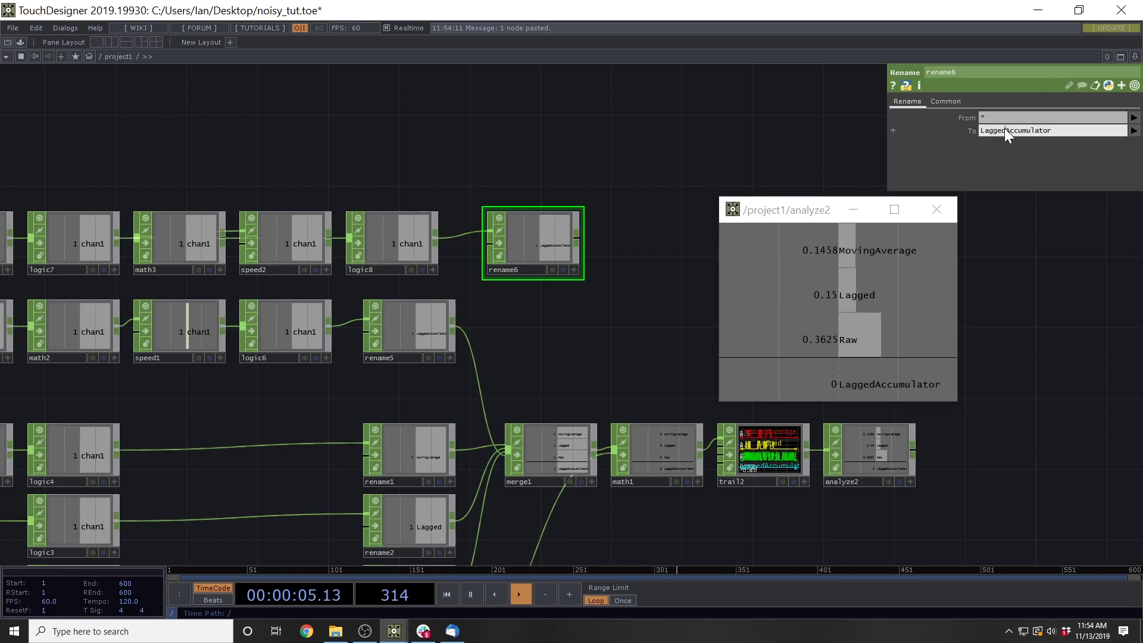
Set the new rename node's target channel name to MovingAverageAccumulator.
key("BackSpace")
key("BackSpace")
key("BackSpace")
key("BackSpace")
key("BackSpace")
key("BackSpace")
type("Movi")
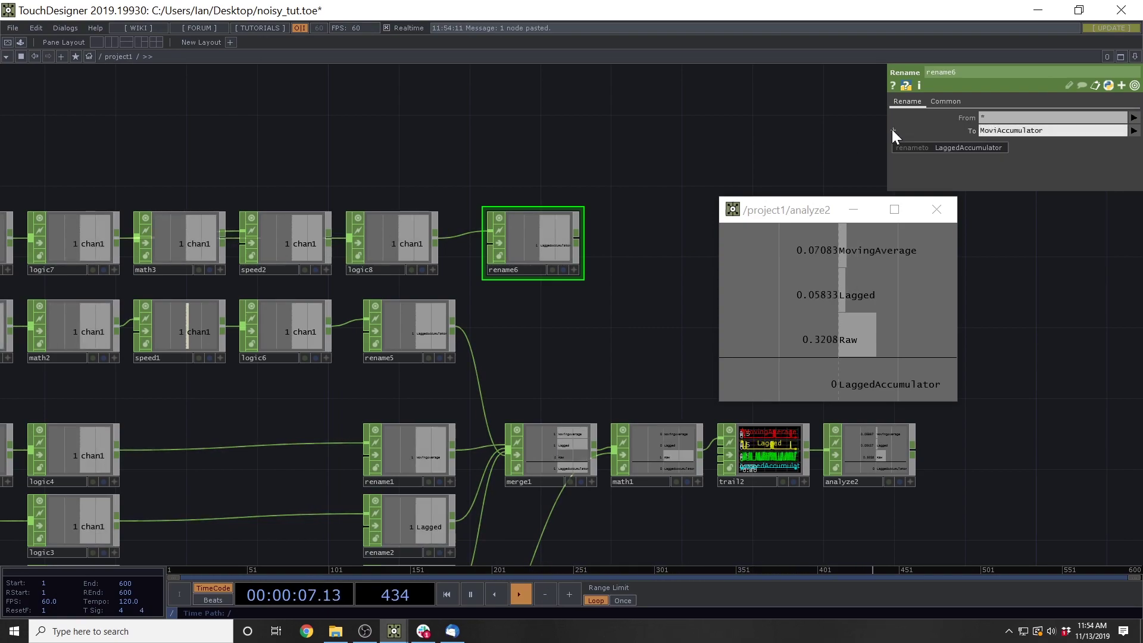
type("ngAver")
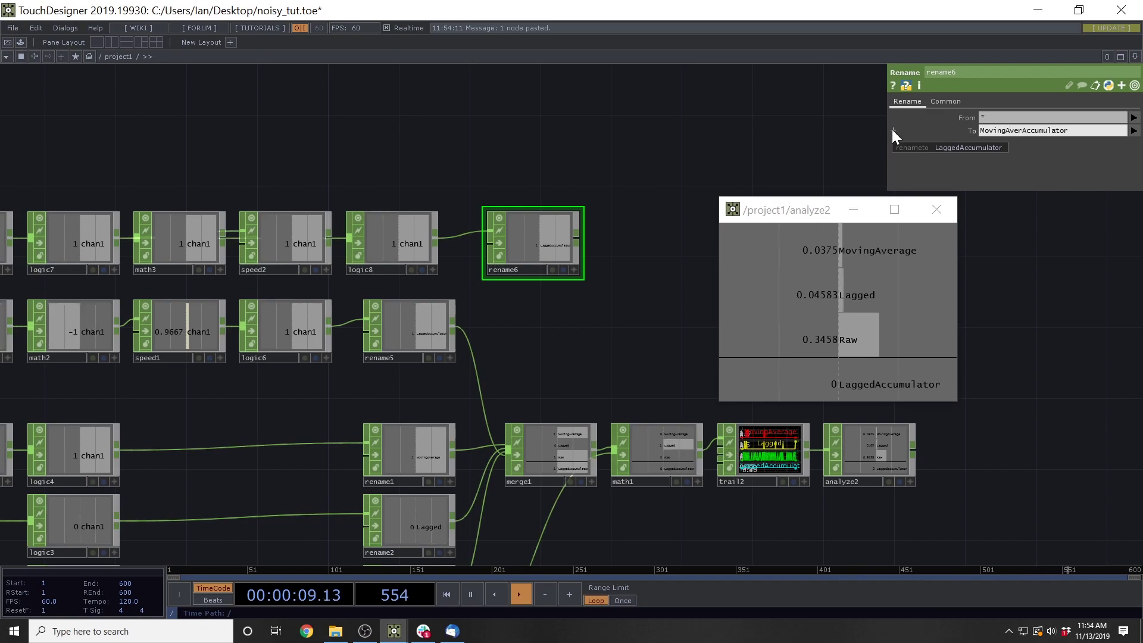
type("age")
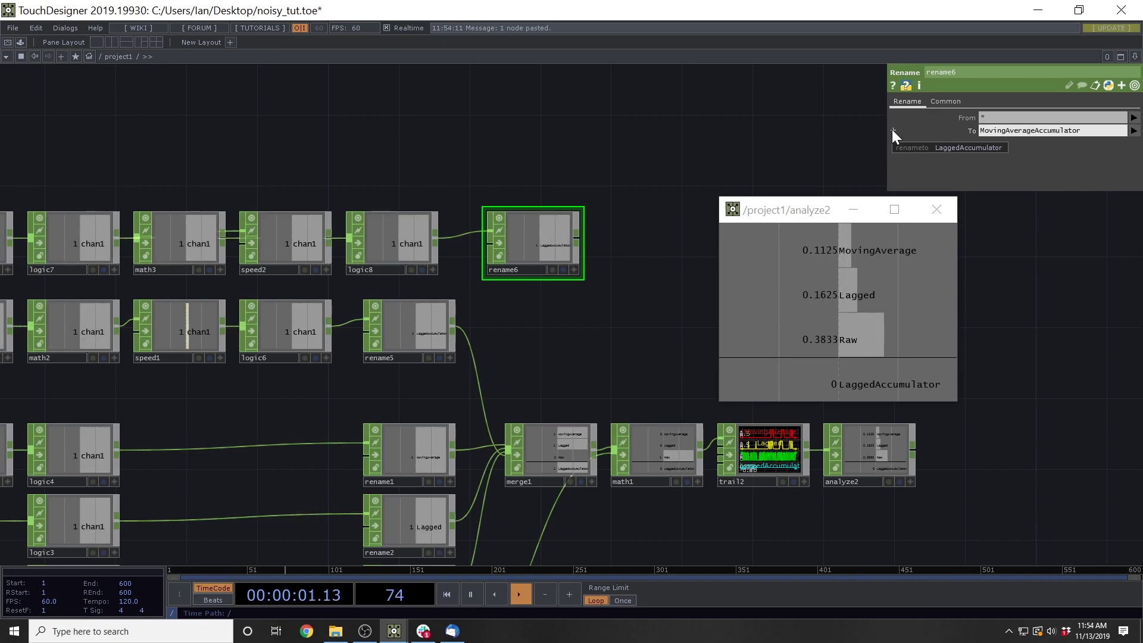
Move the merge1-to-analyze2 chain further along and connect rename6 as the last input of merge1.
left_click_drag(620, 158, 441, 110)
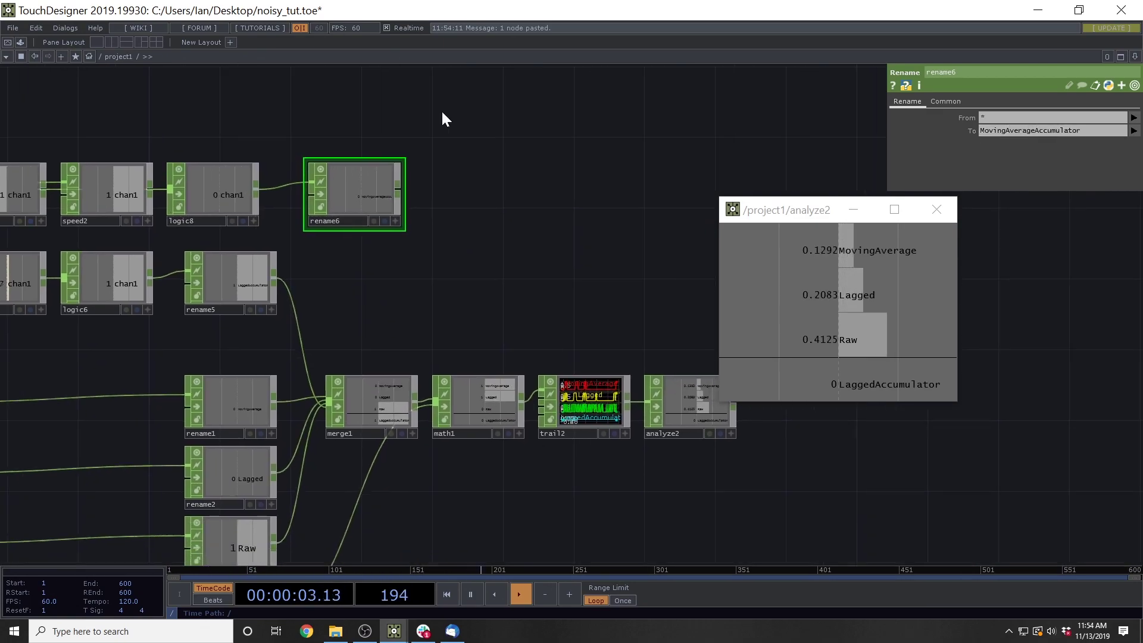
scroll(408, 117, "down", 3)
right_click_drag(612, 347, 394, 239)
left_click_drag(395, 266, 490, 255)
left_click(468, 253)
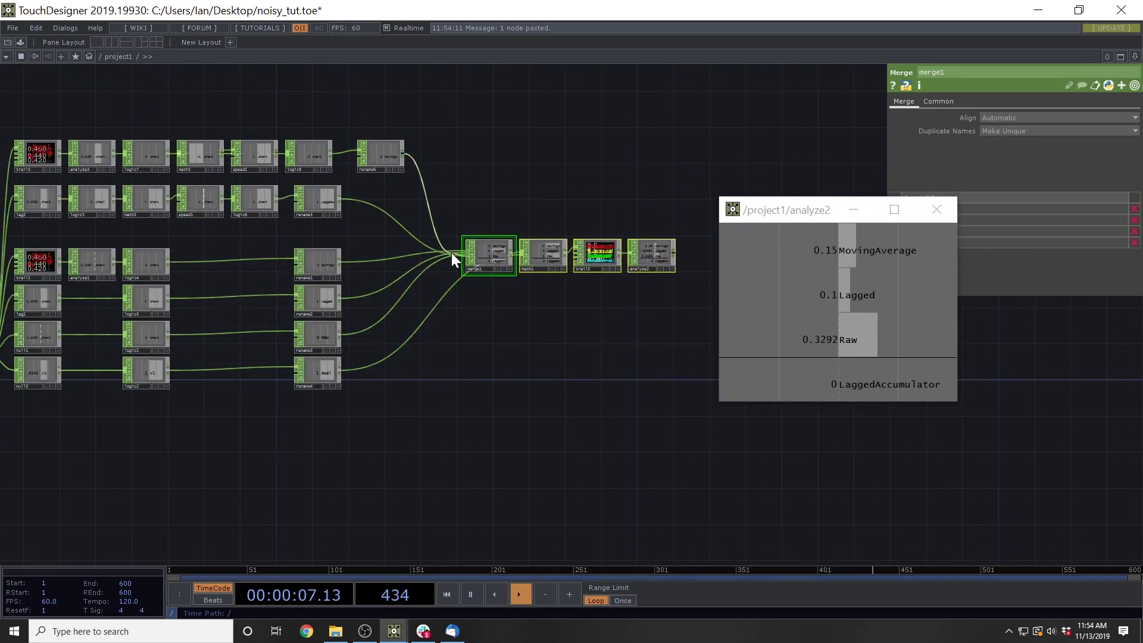
key("ctrl+z")
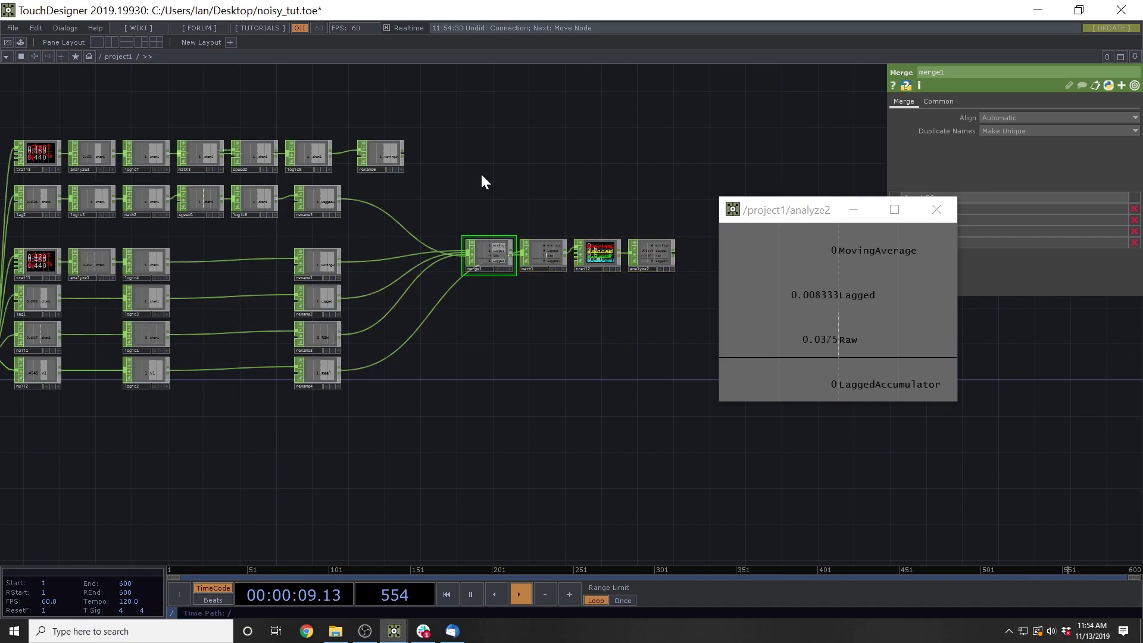
left_click(455, 255)
Align the other five rename nodes beneath rename6 and move the two accumulator rows closer to the rows below.
left_click_drag(404, 416, 332, 195)
right_click_drag(332, 196, 334, 195)
left_click_drag(327, 197, 391, 198)
left_click_drag(536, 148, 609, 160)
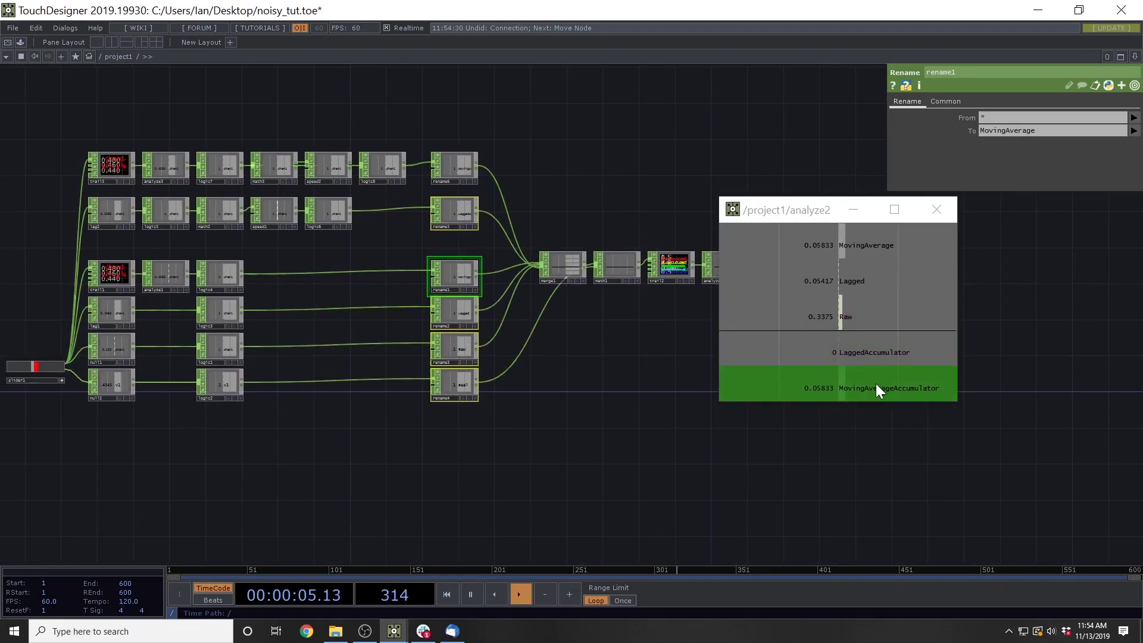
left_click_drag(709, 376, 781, 448)
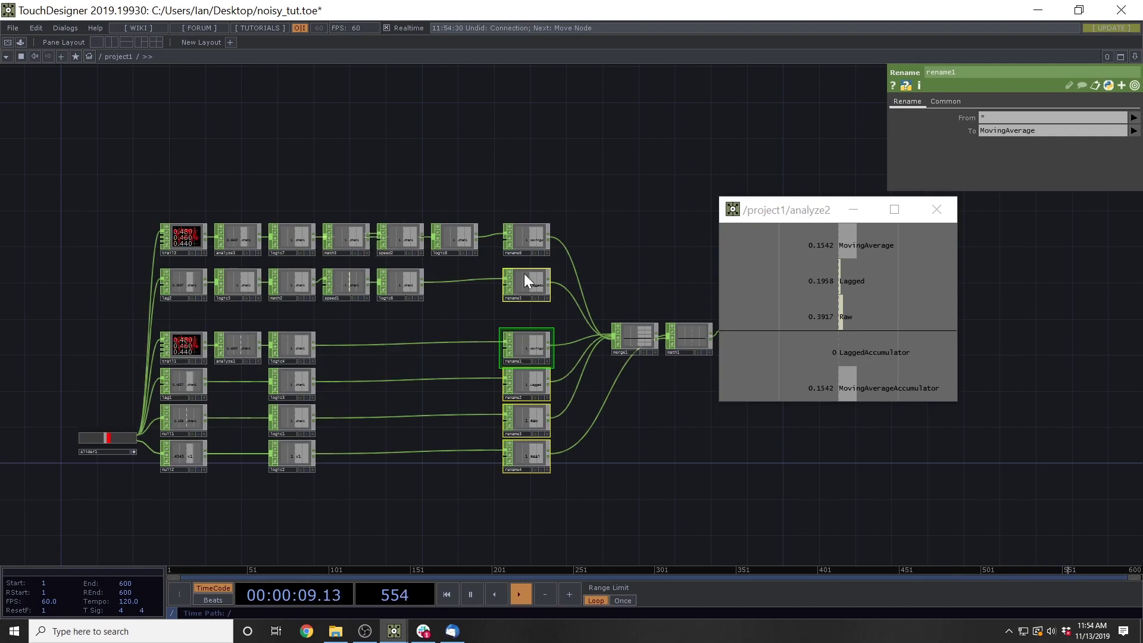
left_click_drag(161, 178, 524, 299)
left_click(545, 195)
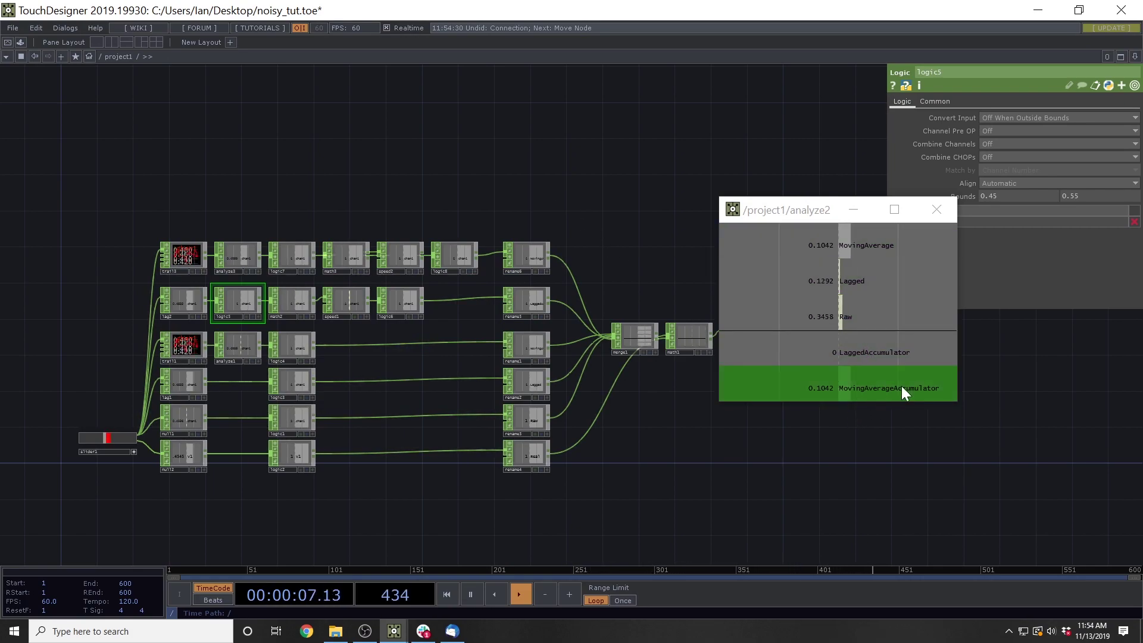
Pull speed2 out of the top row and rewire it so math3 feeds speed2 and speed2 feeds logic8.
left_click_drag(630, 249, 584, 255)
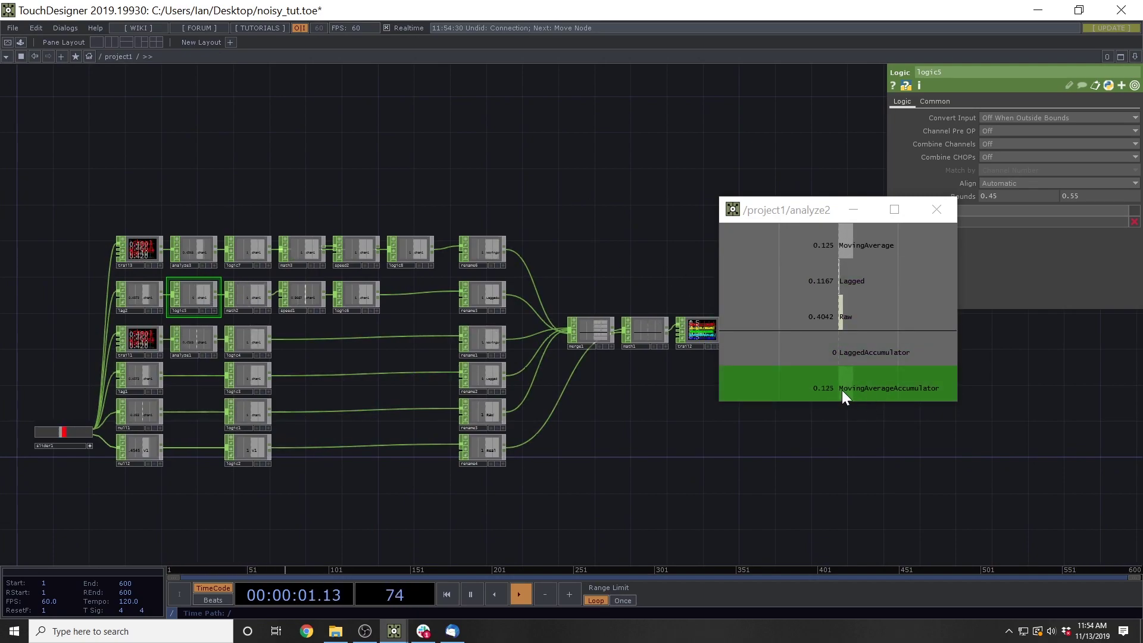
scroll(171, 263, "up", 5)
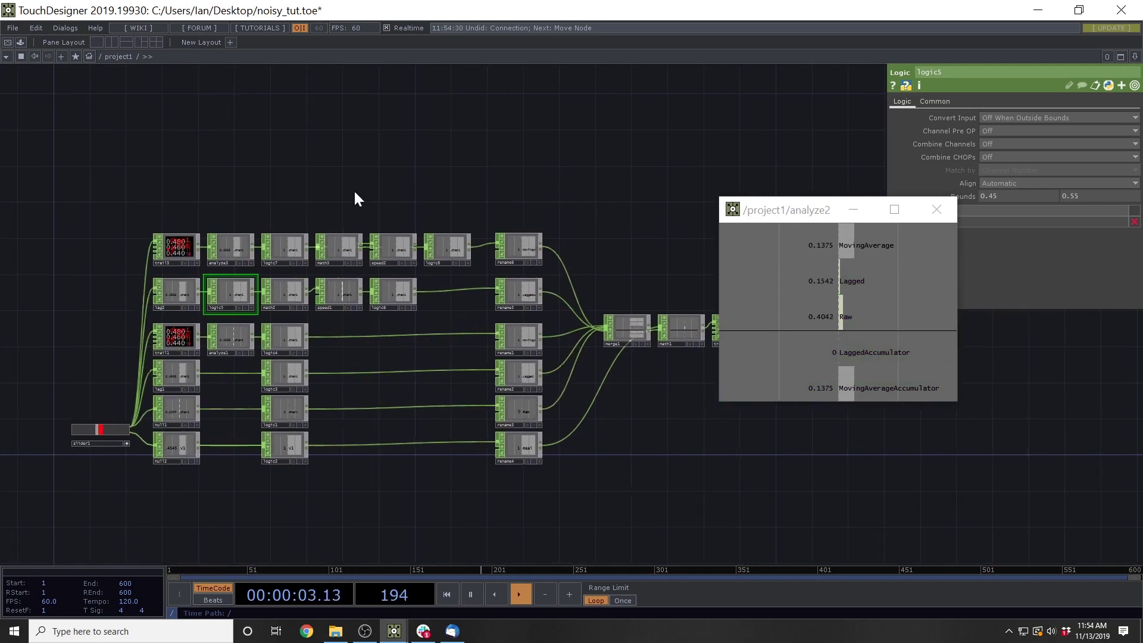
left_click(171, 264)
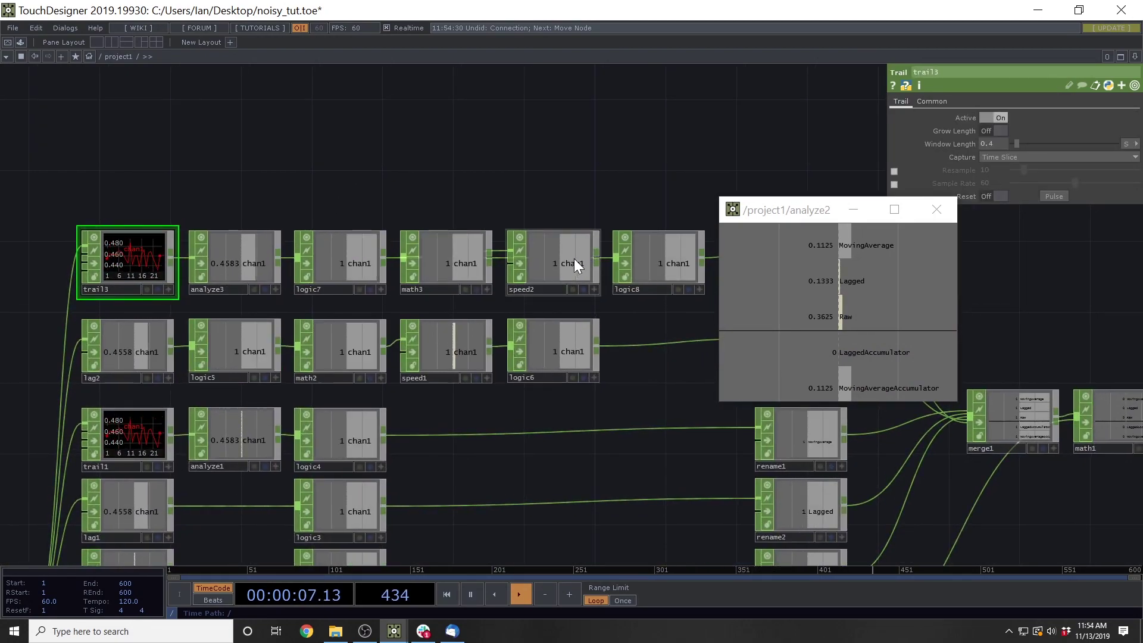
left_click_drag(575, 261, 580, 153)
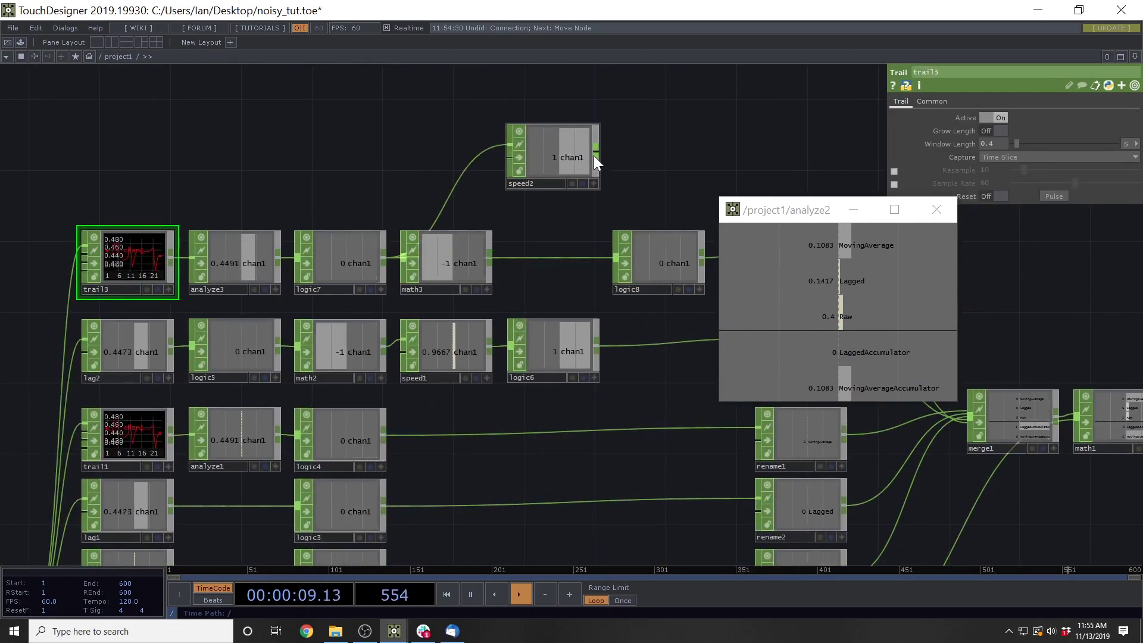
left_click_drag(426, 249, 681, 249)
left_click_drag(481, 255, 498, 252)
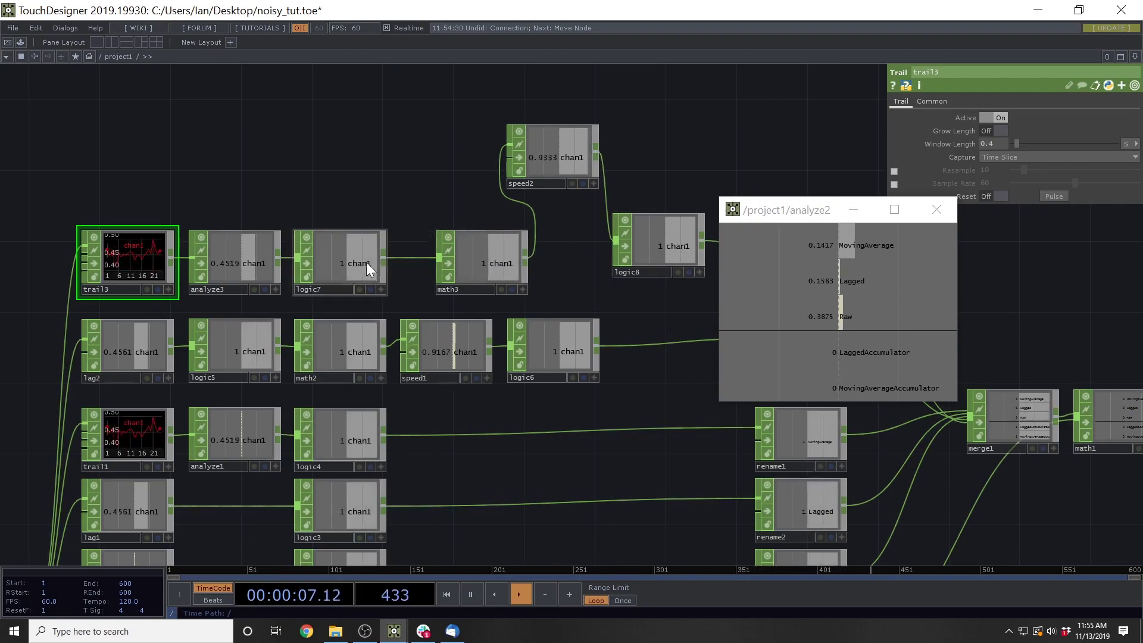
Realign math3, speed2 and logic8 in the same row as logic7.
mouse_move(364, 260)
left_mouse_down()
mouse_move(354, 183)
mouse_move(347, 247)
left_mouse_up()
left_click_drag(451, 250, 415, 250)
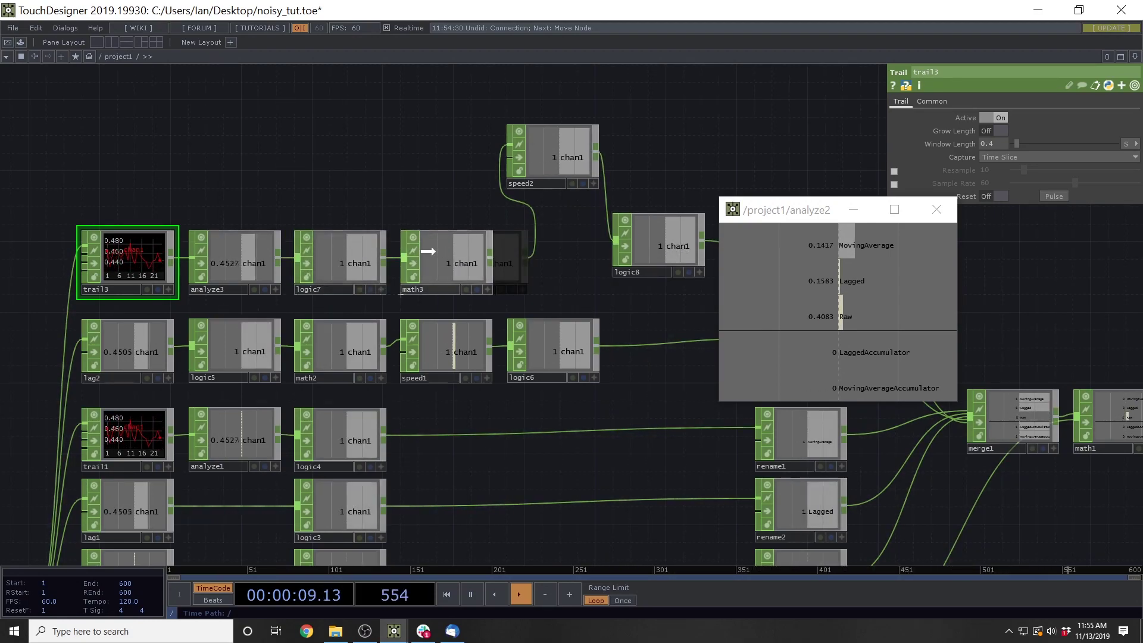
left_click_drag(527, 147, 530, 251)
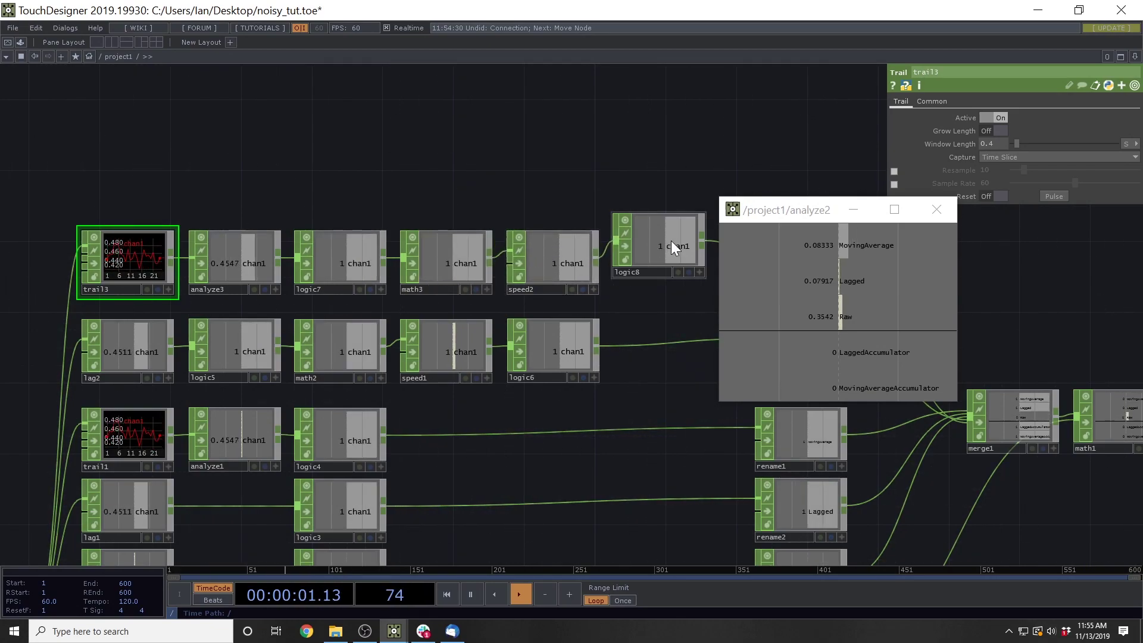
left_click_drag(671, 240, 669, 257)
Move slider1 down to about 0.17 and back to about 0.49, comparing both accumulator channels with the others in analyze2.
left_click_drag(611, 127, 538, 107)
scroll(485, 122, "down", 2)
scroll(538, 106, "down", 2)
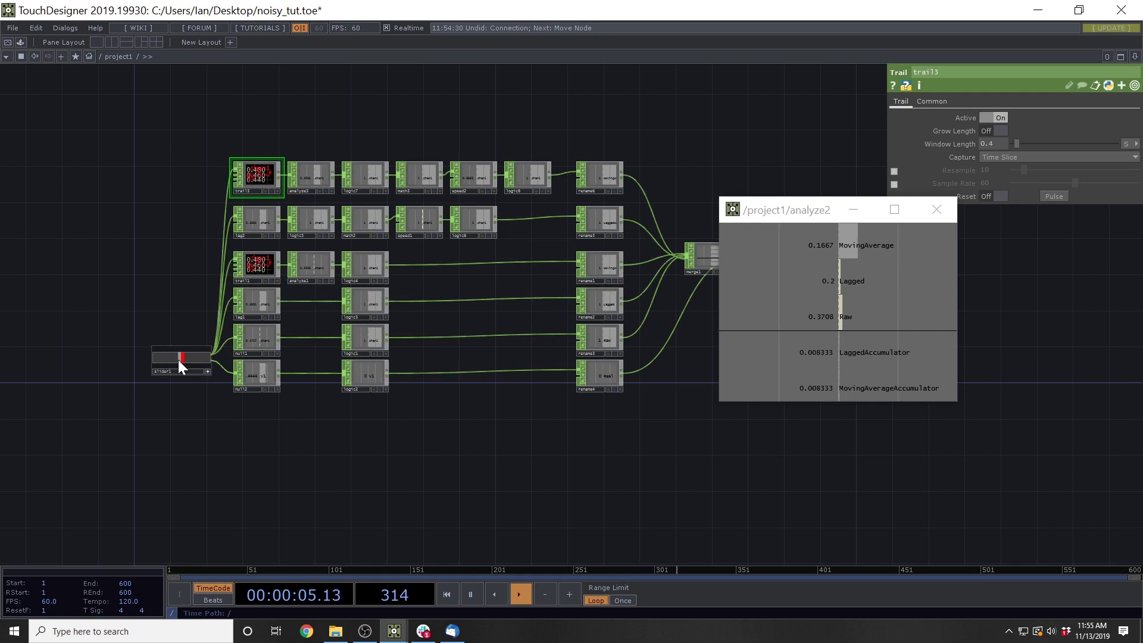
left_click_drag(178, 360, 162, 359)
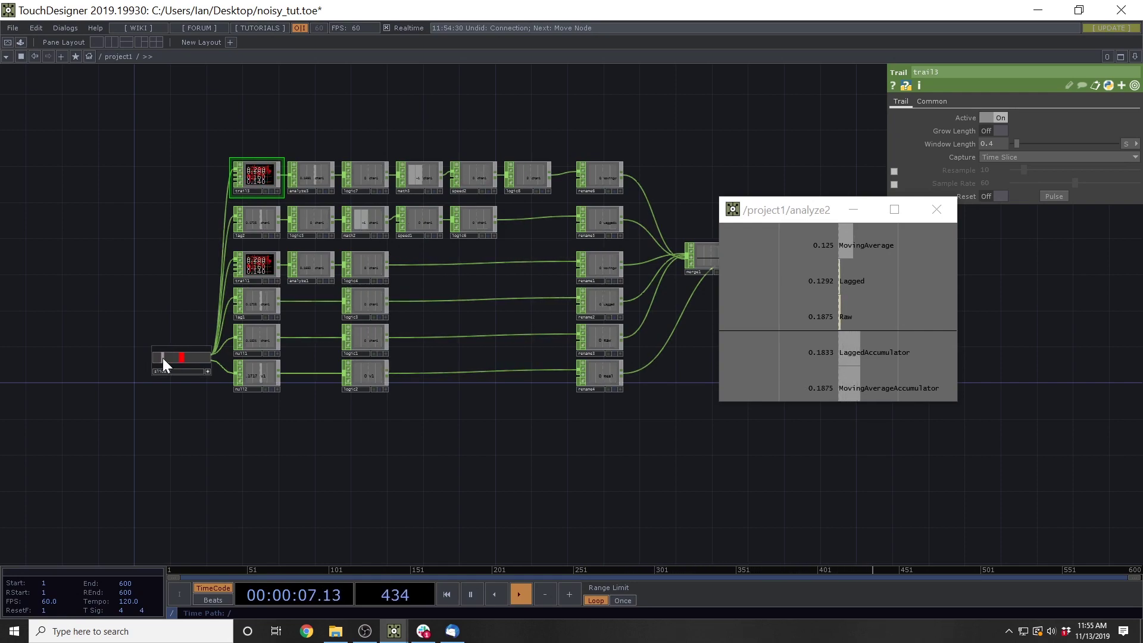
left_click_drag(163, 358, 181, 359)
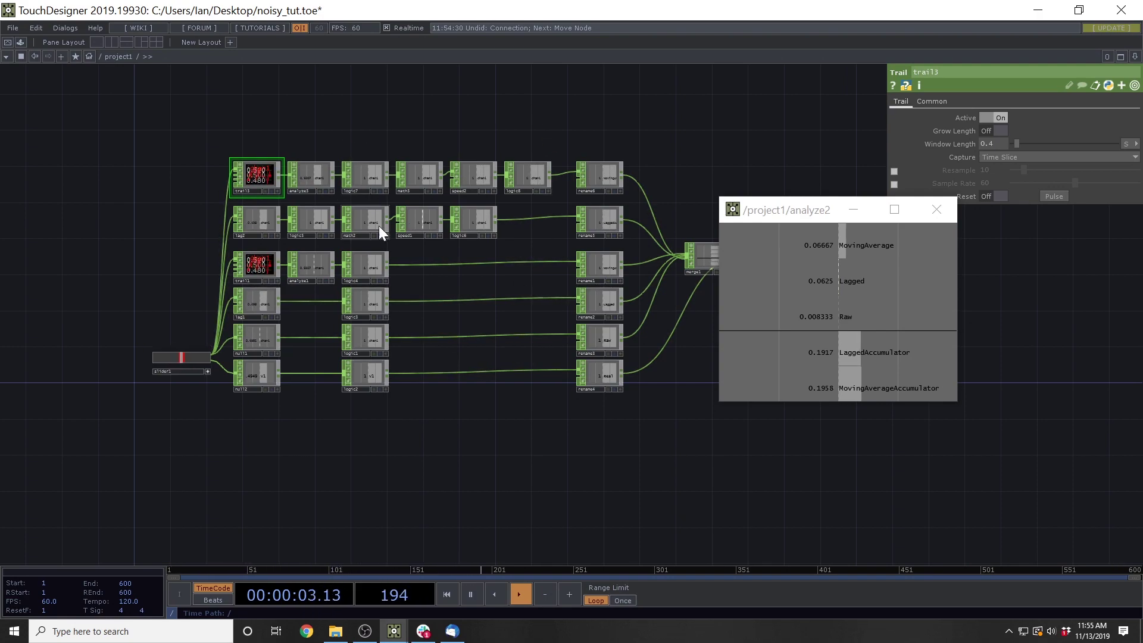
Shift logic6, speed1 and math2 along their row to line up beneath logic8, speed2 and math3.
scroll(498, 177, "up", 4)
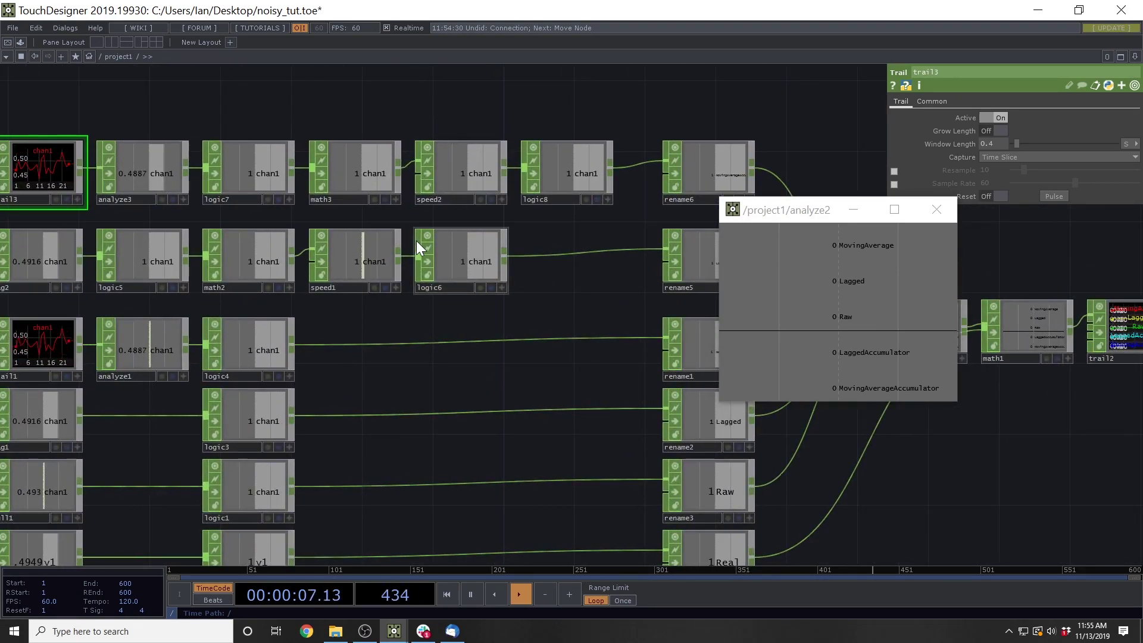
scroll(420, 243, "down", 2)
left_click_drag(439, 255, 510, 250)
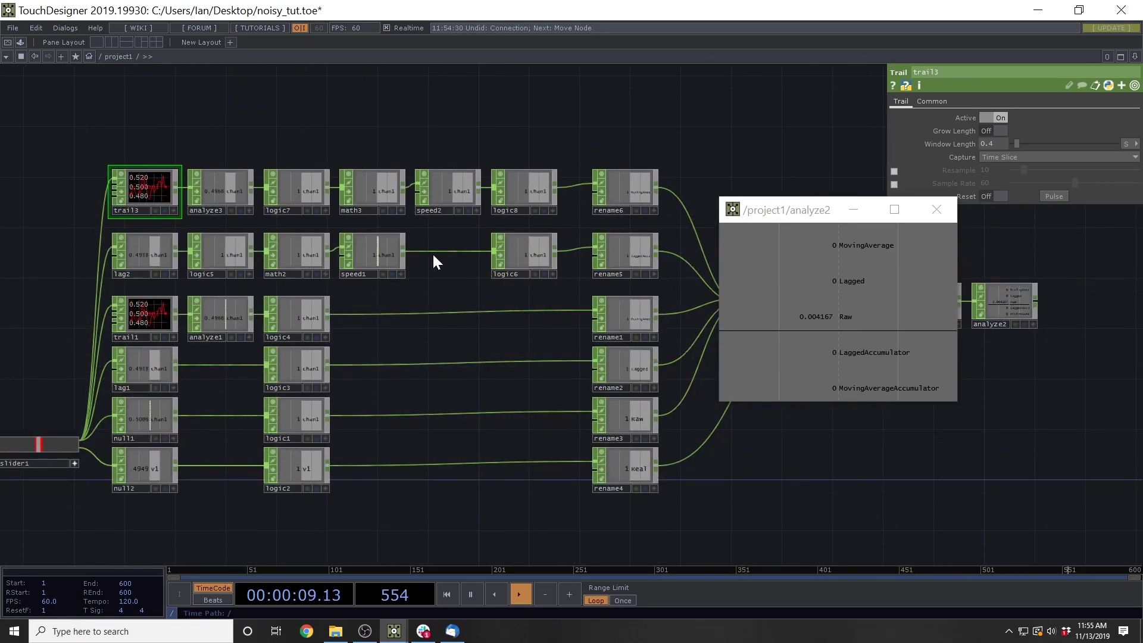
left_click_drag(381, 253, 434, 252)
left_click_drag(318, 252, 394, 252)
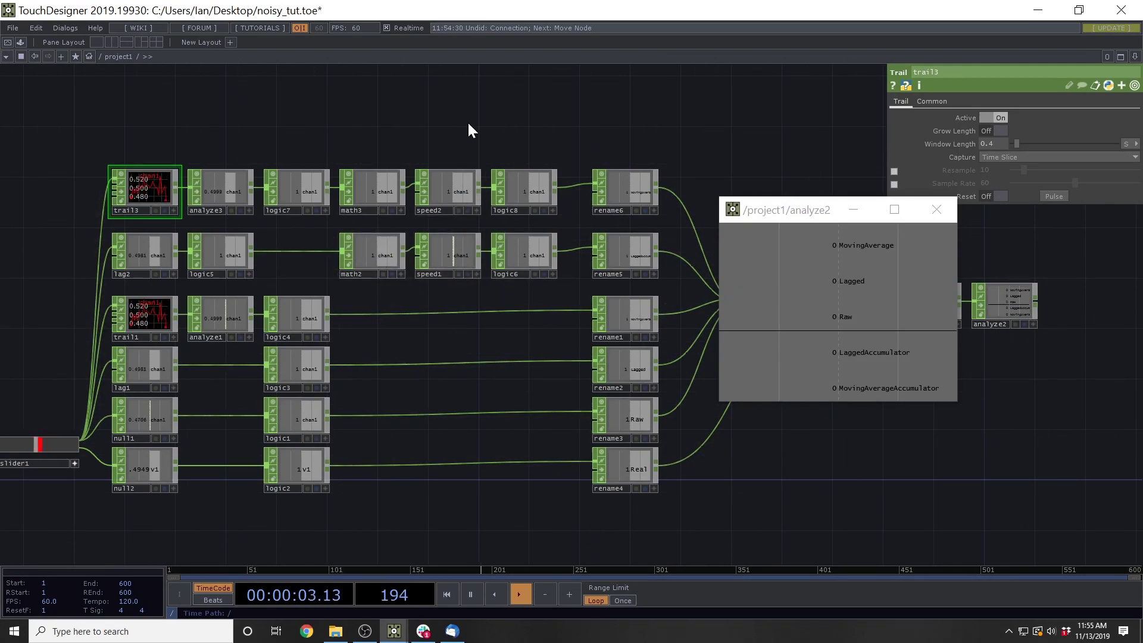
Move slider1 down to about 0.43 and up to about 0.47, comparing the five error averages in the analyze2 viewer.
left_click_drag(379, 127, 435, 126)
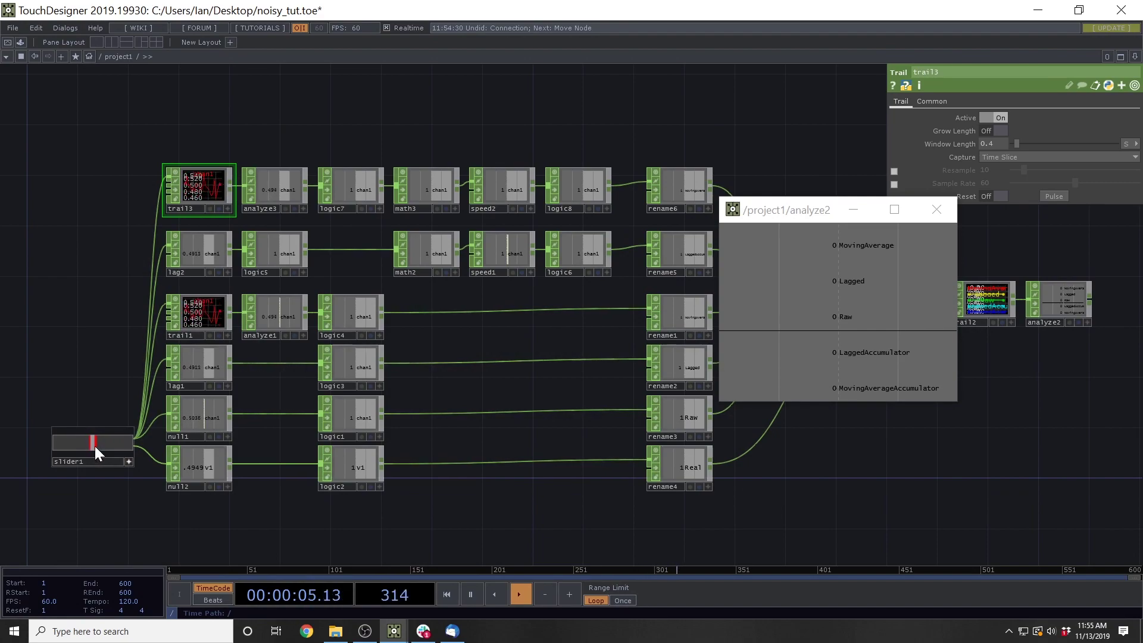
left_click_drag(95, 446, 87, 446)
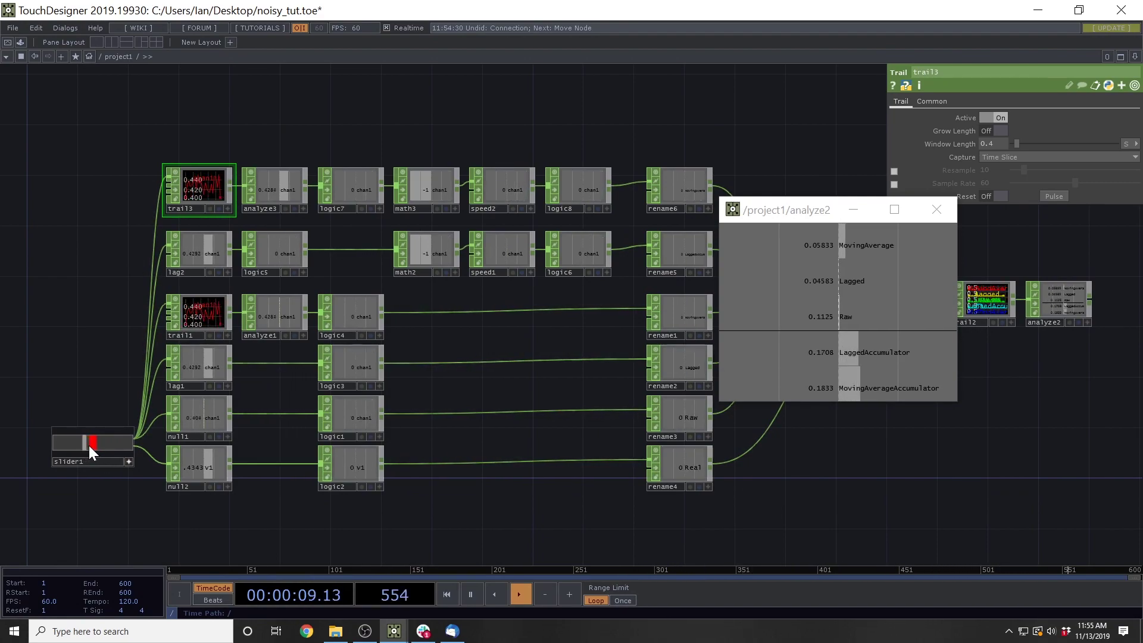
left_click_drag(88, 445, 90, 445)
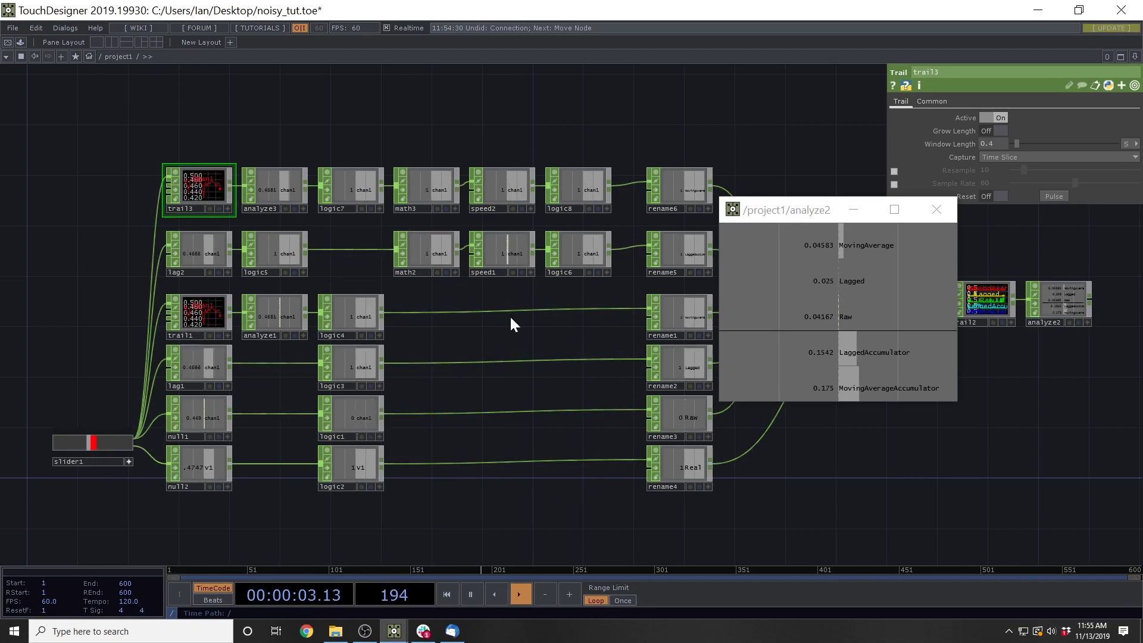
left_click_drag(516, 321, 428, 318)
left_click_drag(515, 127, 458, 129)
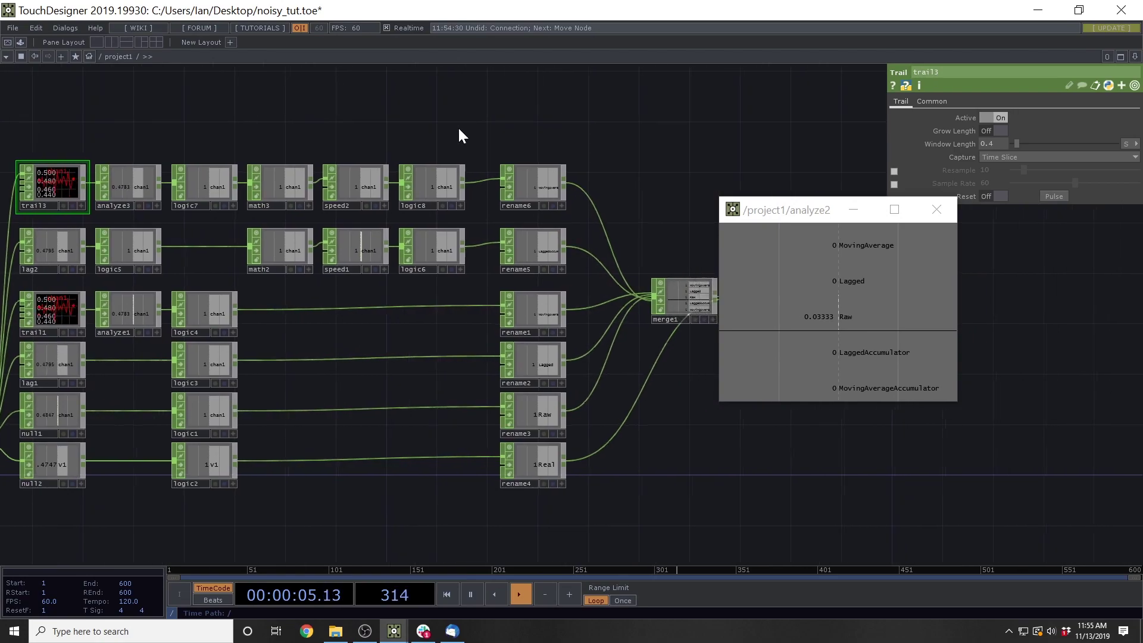
Set the upper bound of both logic6 and logic8 to 0.25, moving the analyze2 viewer clear of the parameters.
right_click_drag(411, 120, 438, 259)
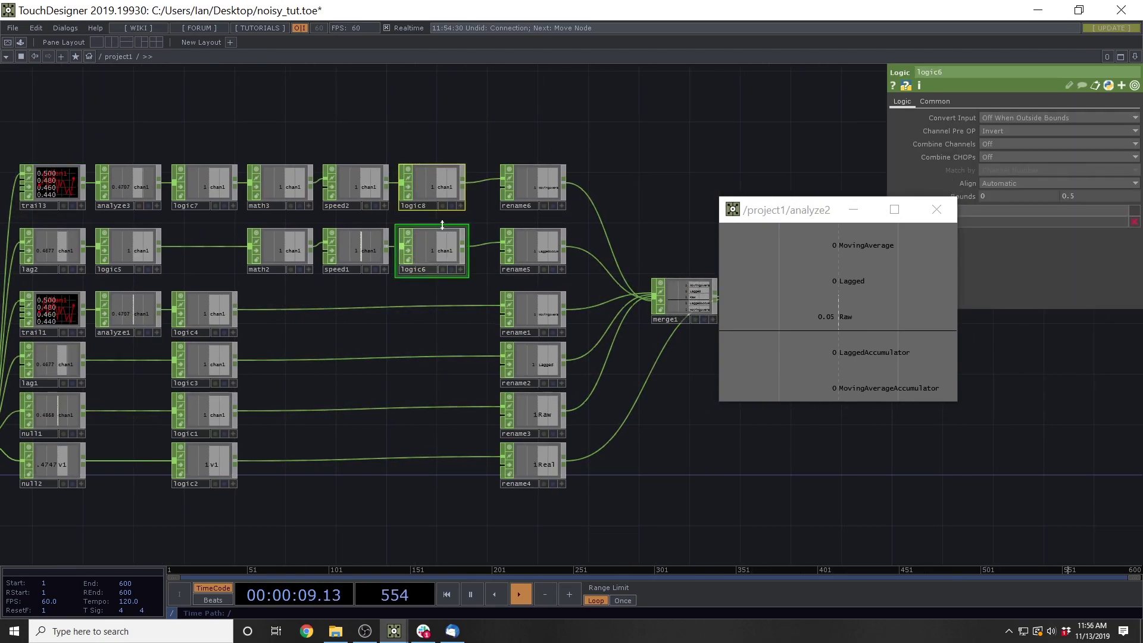
left_click_drag(805, 209, 721, 135)
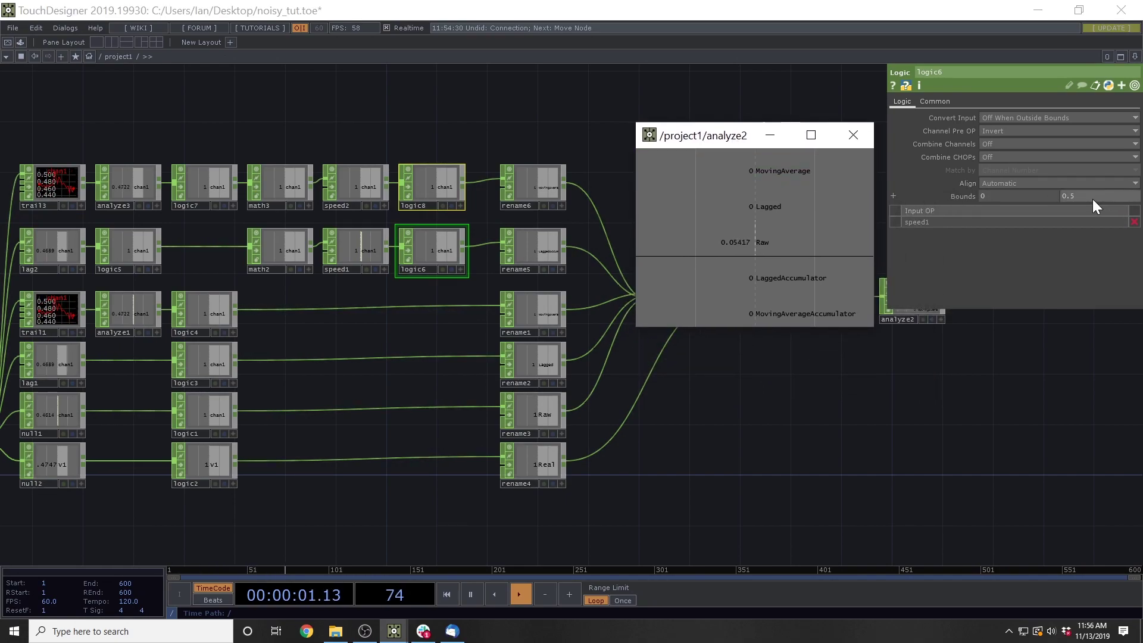
left_click_drag(1092, 199, 1064, 198)
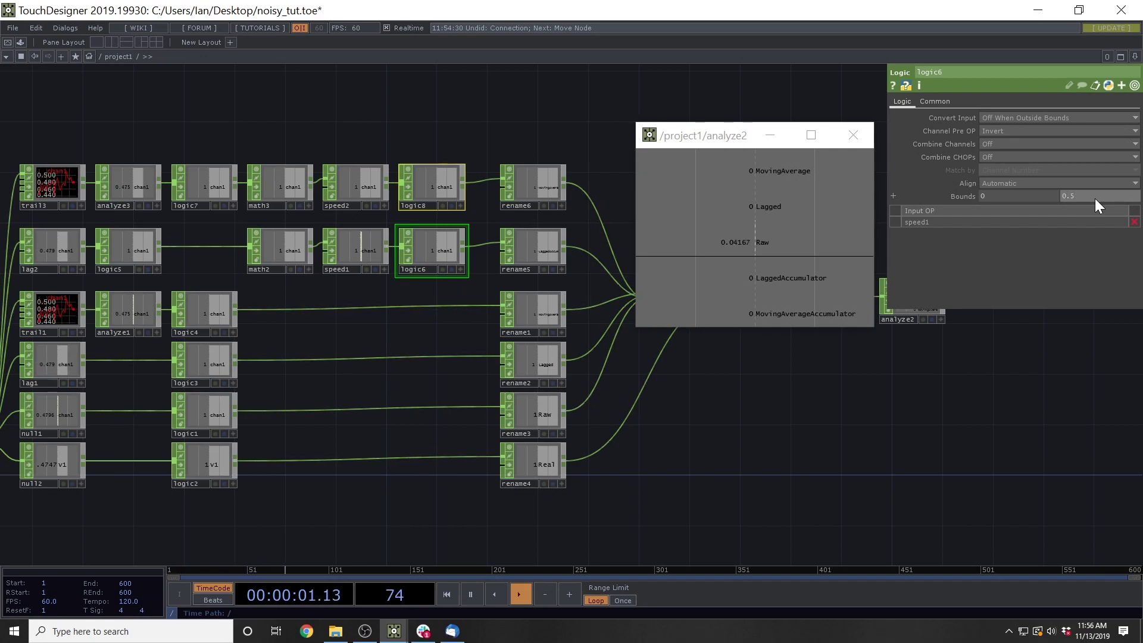
type("5")
key("Return")
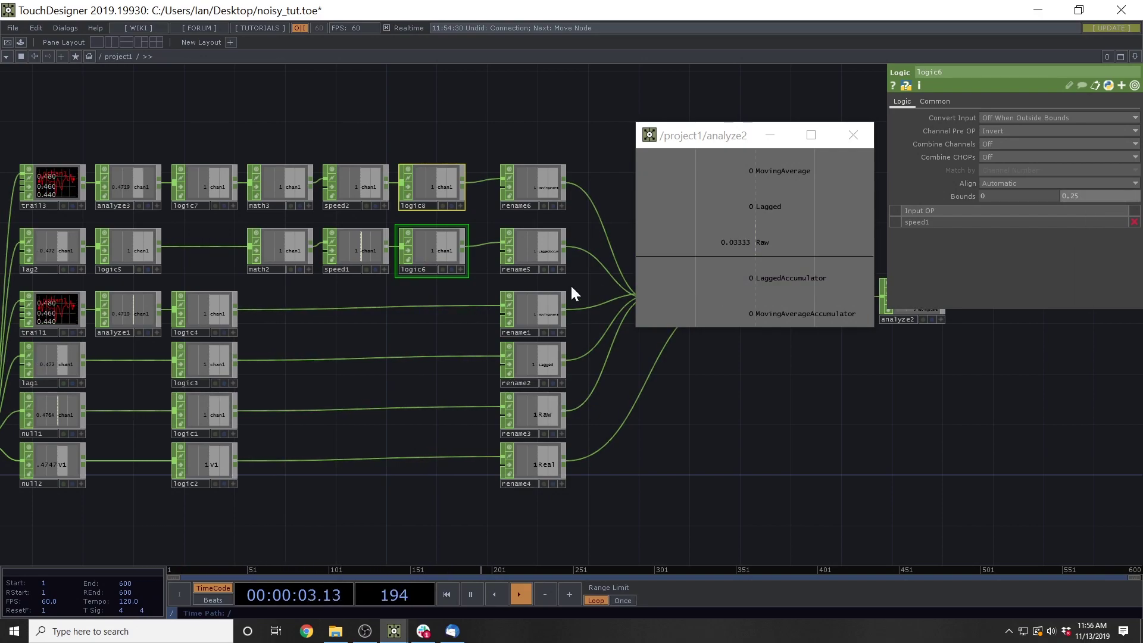
Move slider1 to about 0.35, 0.49, 0.39 and 0.52 in turn, comparing the accumulator channels' errors in the analyze2 viewer.
left_click_drag(360, 378, 494, 363)
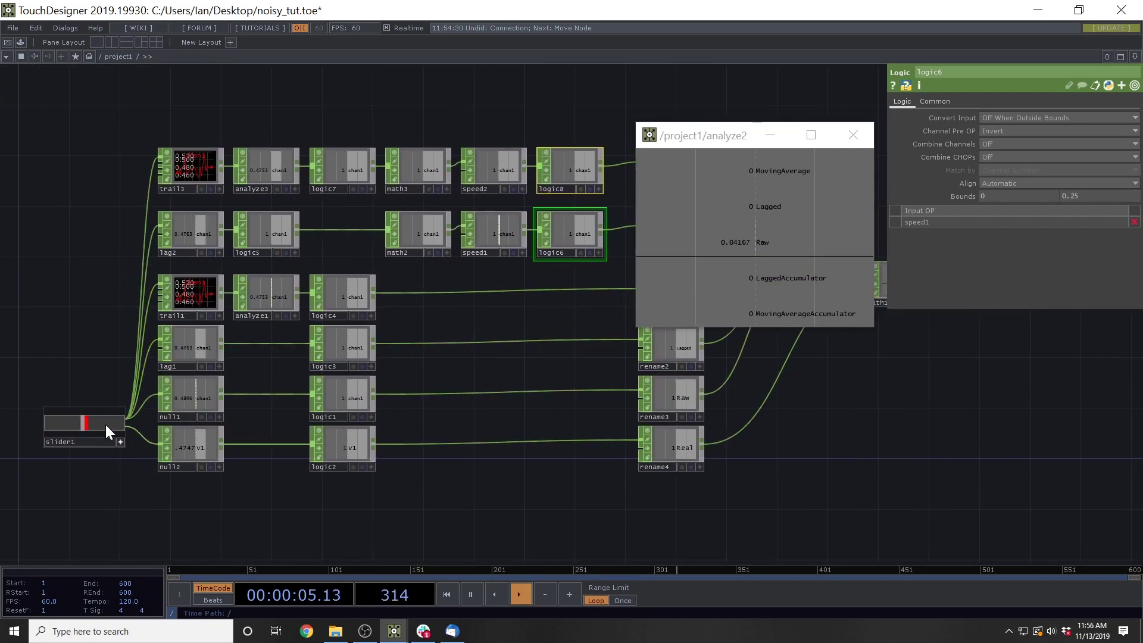
left_click_drag(79, 423, 73, 424)
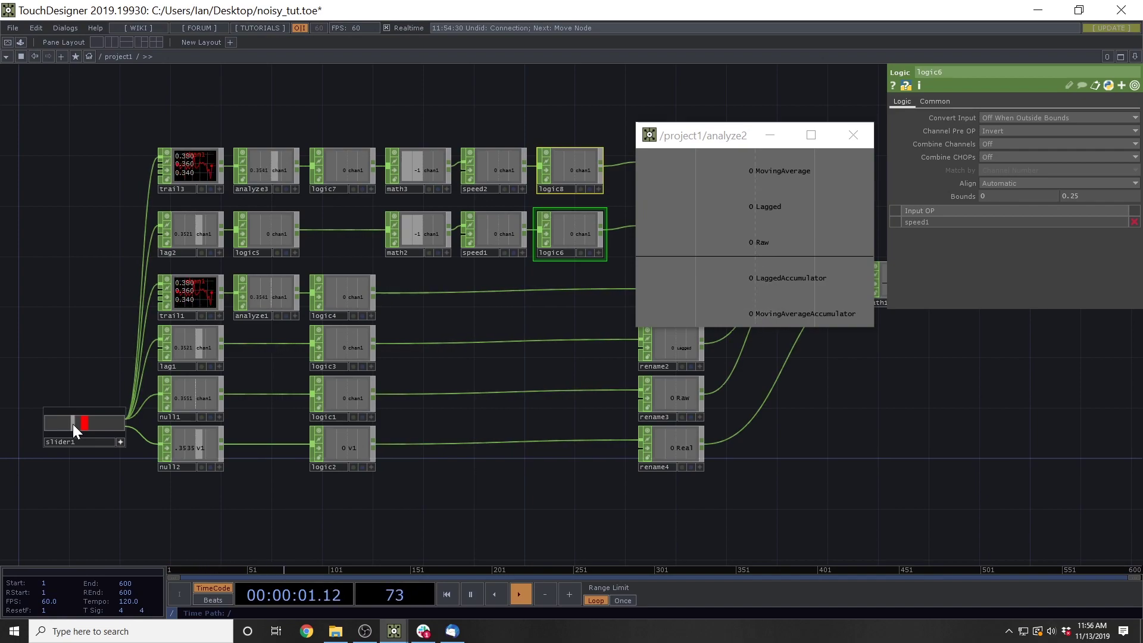
left_click_drag(73, 424, 84, 426)
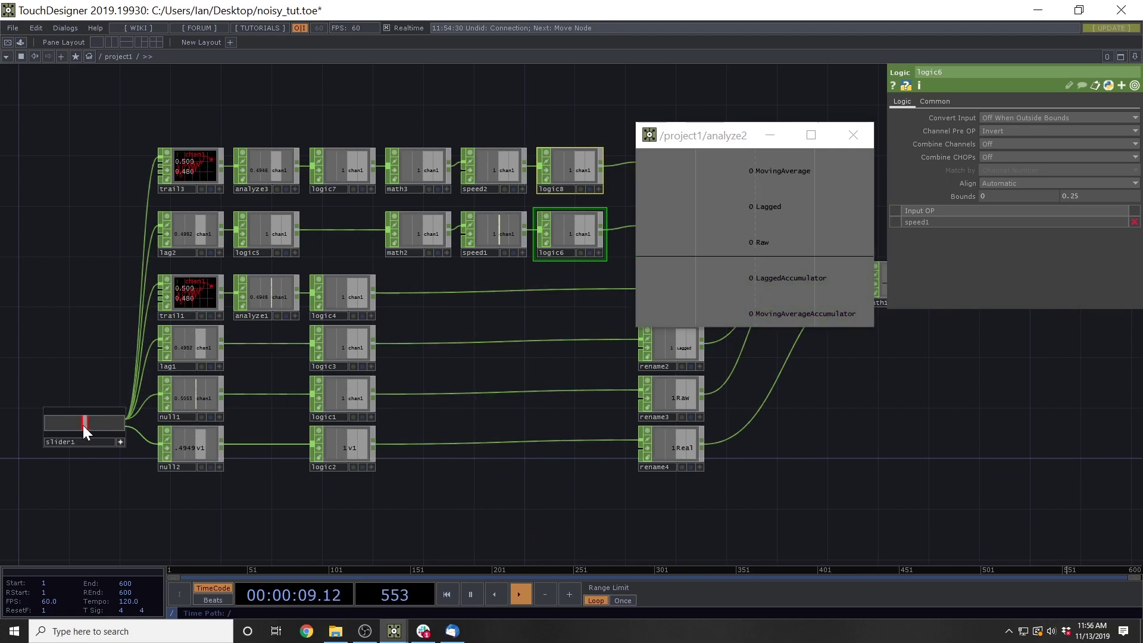
left_click_drag(83, 425, 76, 427)
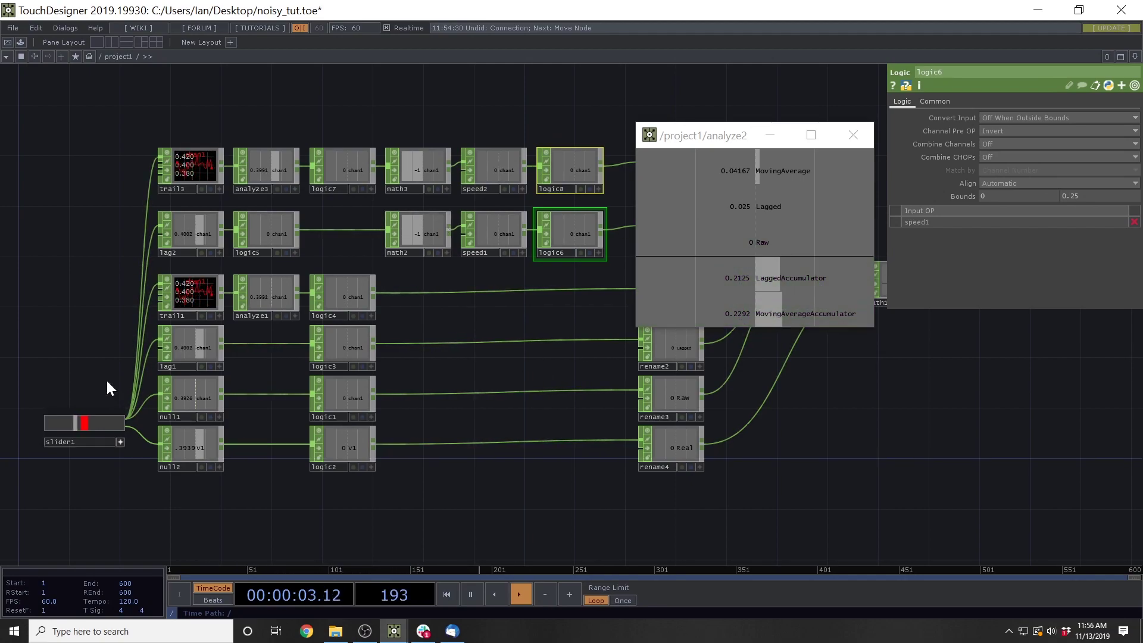
left_click_drag(75, 424, 85, 424)
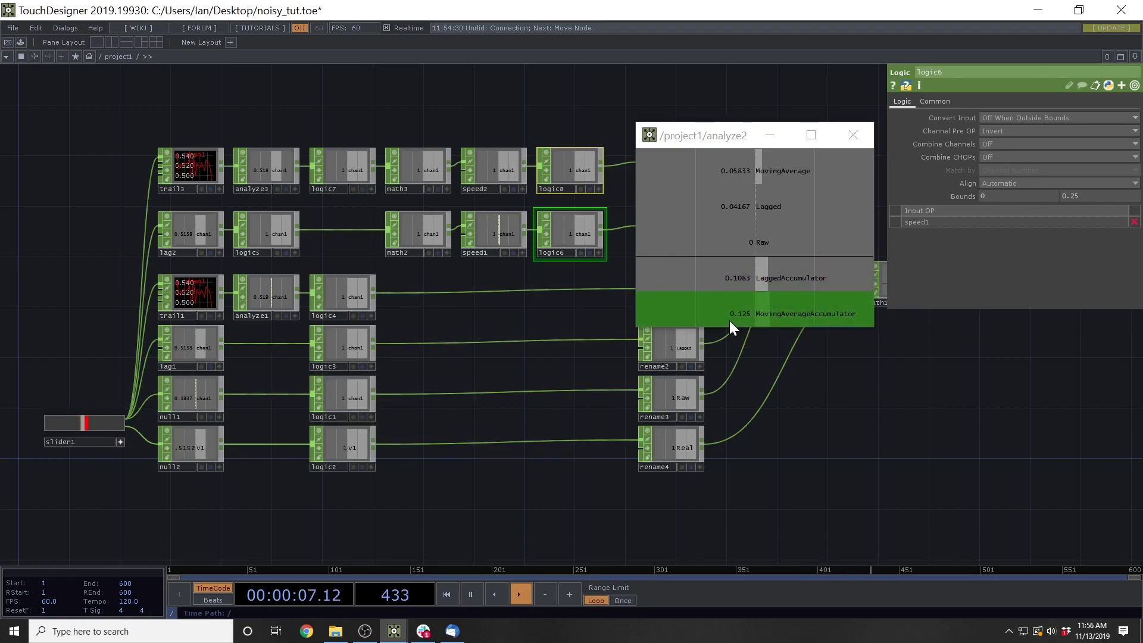
Nudge slider1 around about 0.52 and lower it to about 0.15, checking the error averages in the analyze2 viewer.
left_click_drag(845, 459, 773, 450)
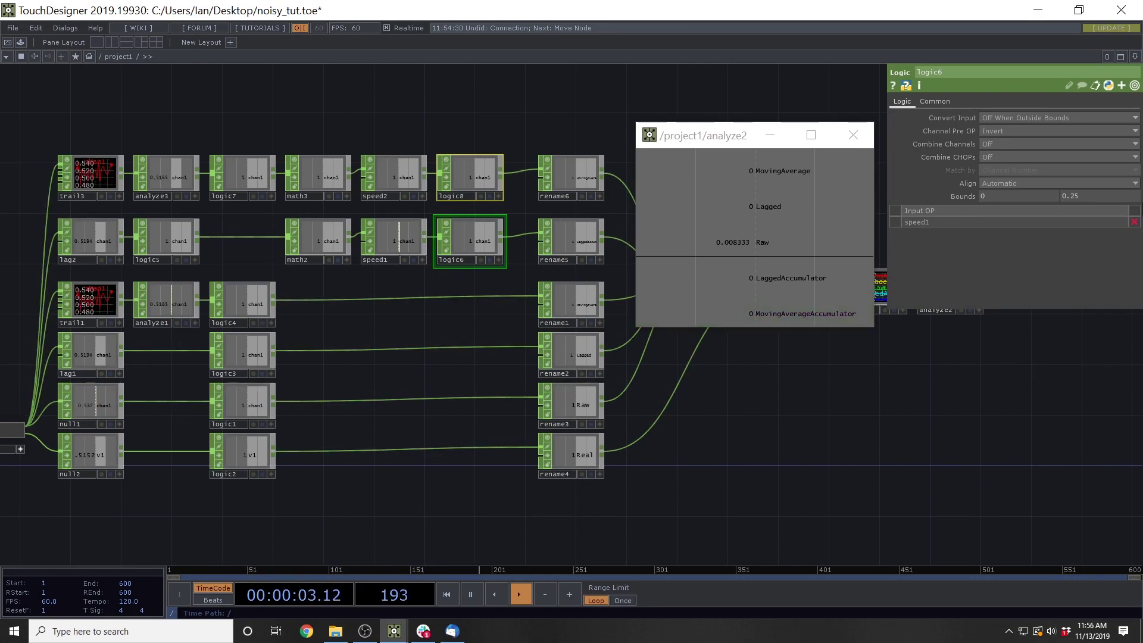
left_click_drag(842, 426, 774, 449)
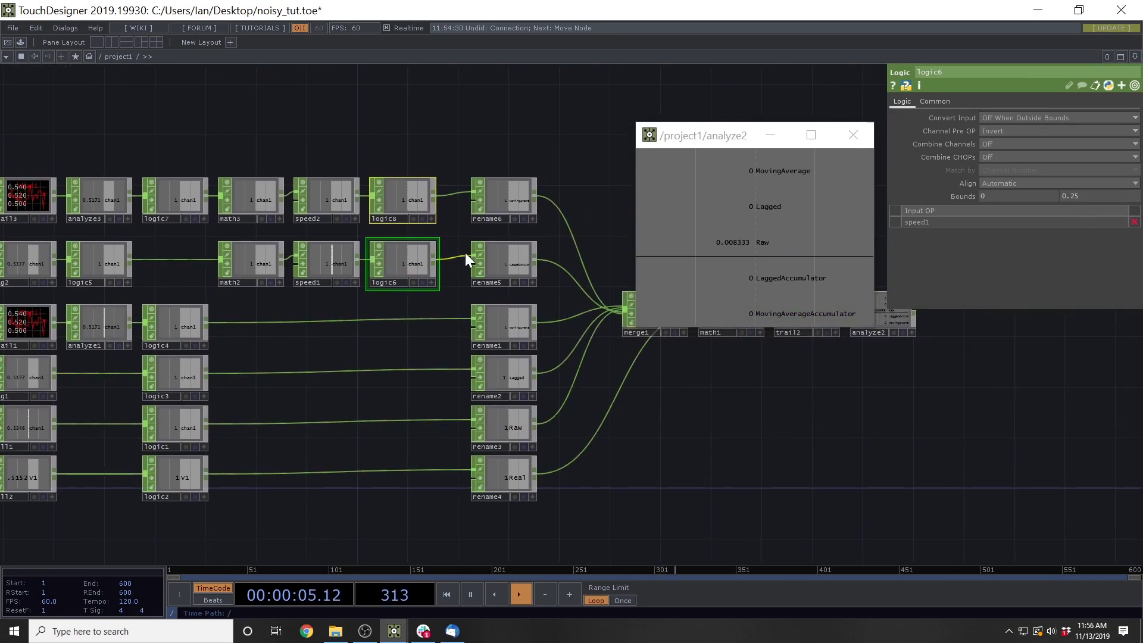
left_click_drag(324, 349, 396, 341)
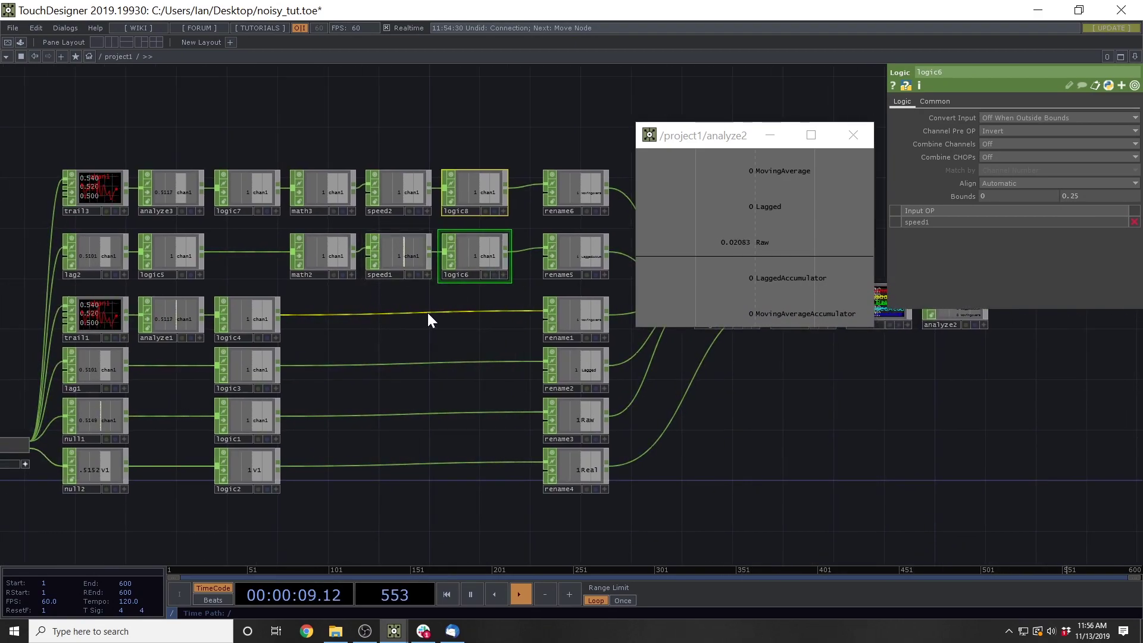
left_click_drag(390, 309, 442, 311)
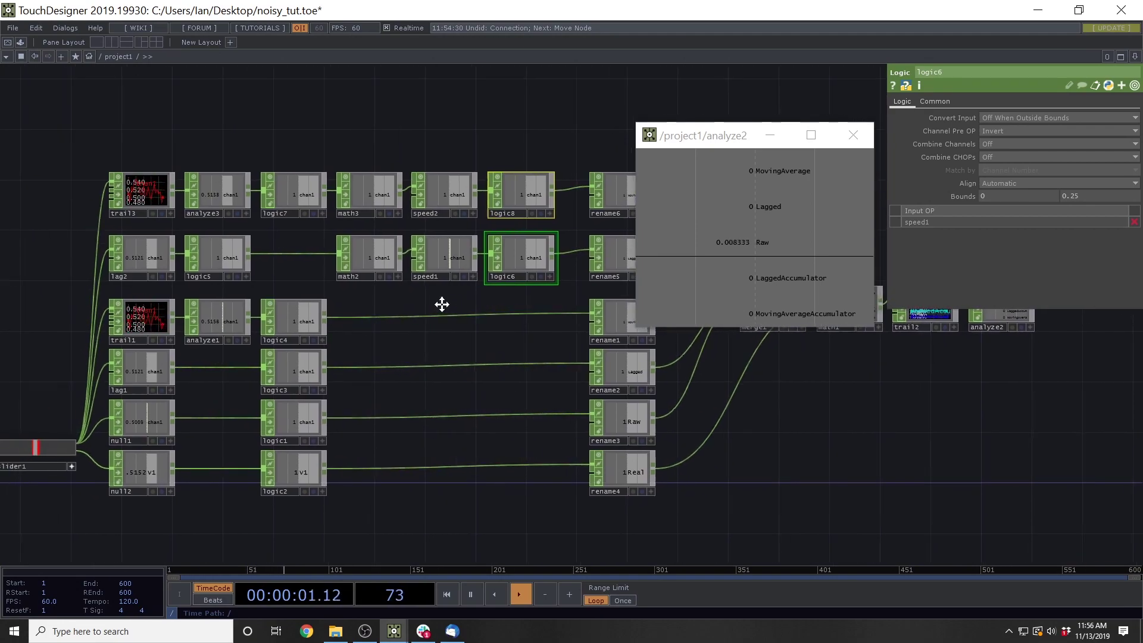
mouse_move(48, 453)
left_mouse_down()
mouse_move(31, 451)
mouse_move(42, 451)
left_mouse_up()
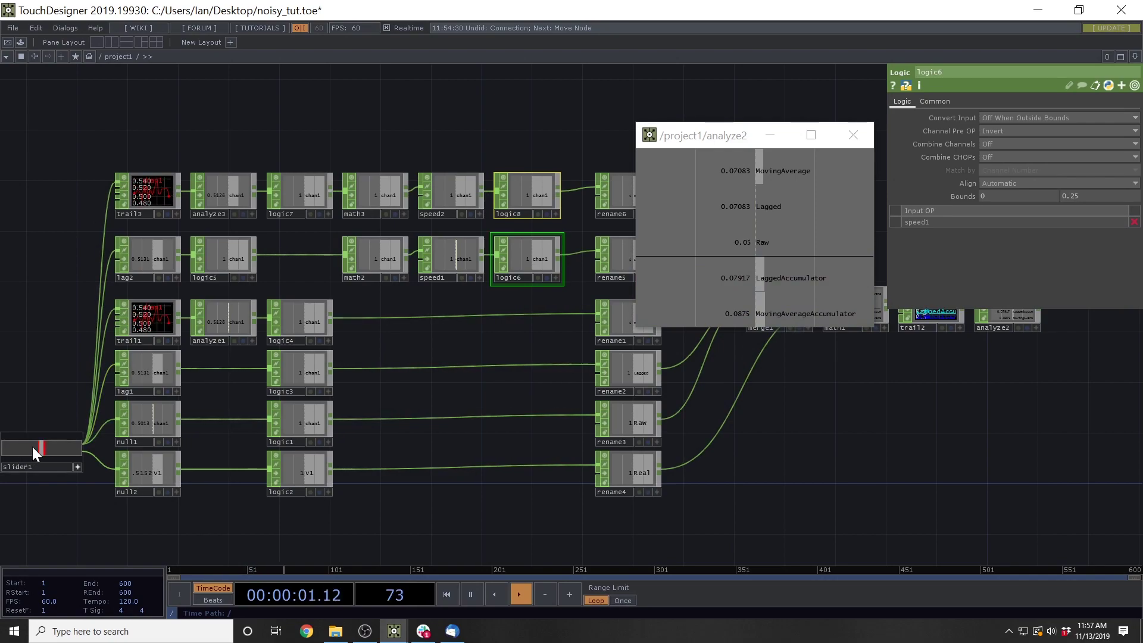
left_click_drag(43, 451, 13, 453)
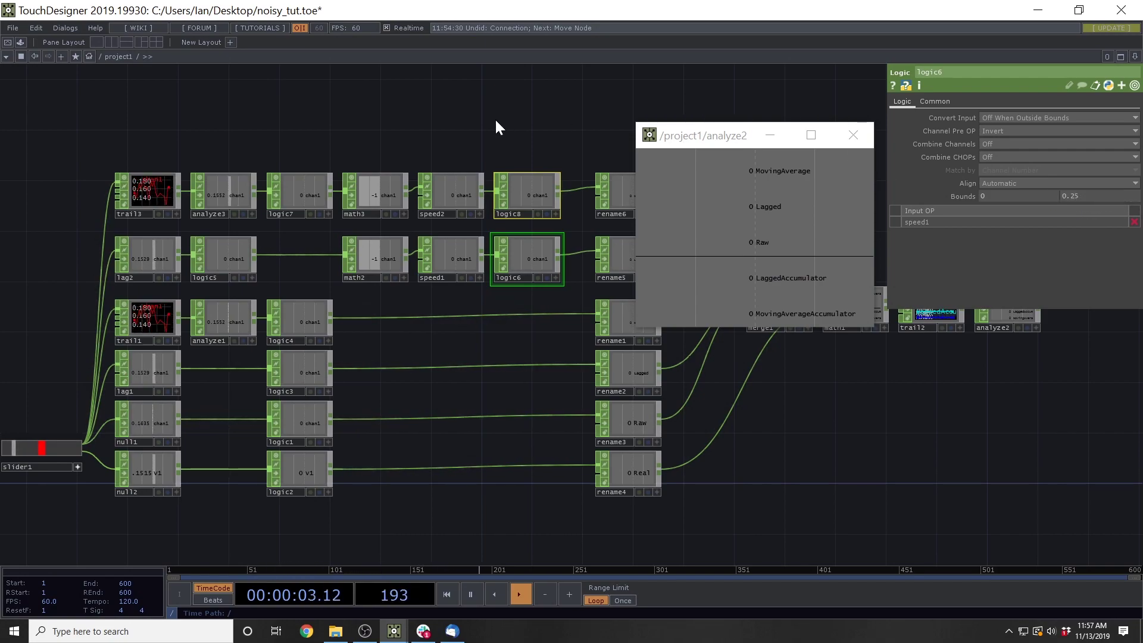
Set the upper bound of both logic6 and logic8 to 0.75.
left_click_drag(517, 100, 459, 119)
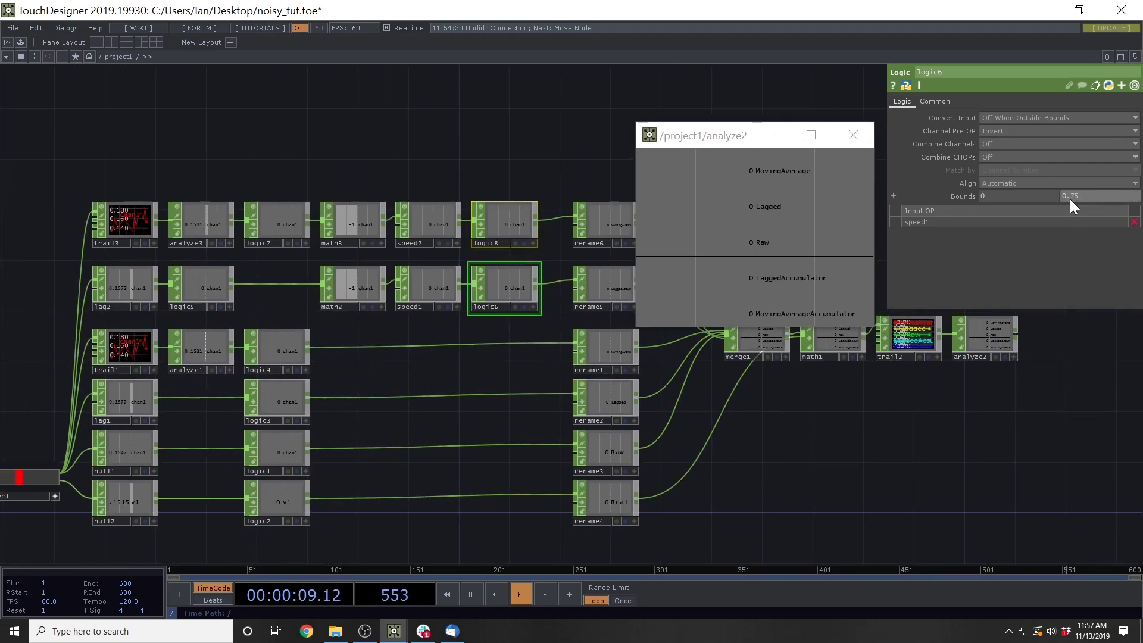
type("75")
key("Return")
Move slider1 up to about 0.49, down to about 0.26 and up to about 0.45, comparing the five error averages in analyze2.
left_click_drag(160, 172, 241, 157)
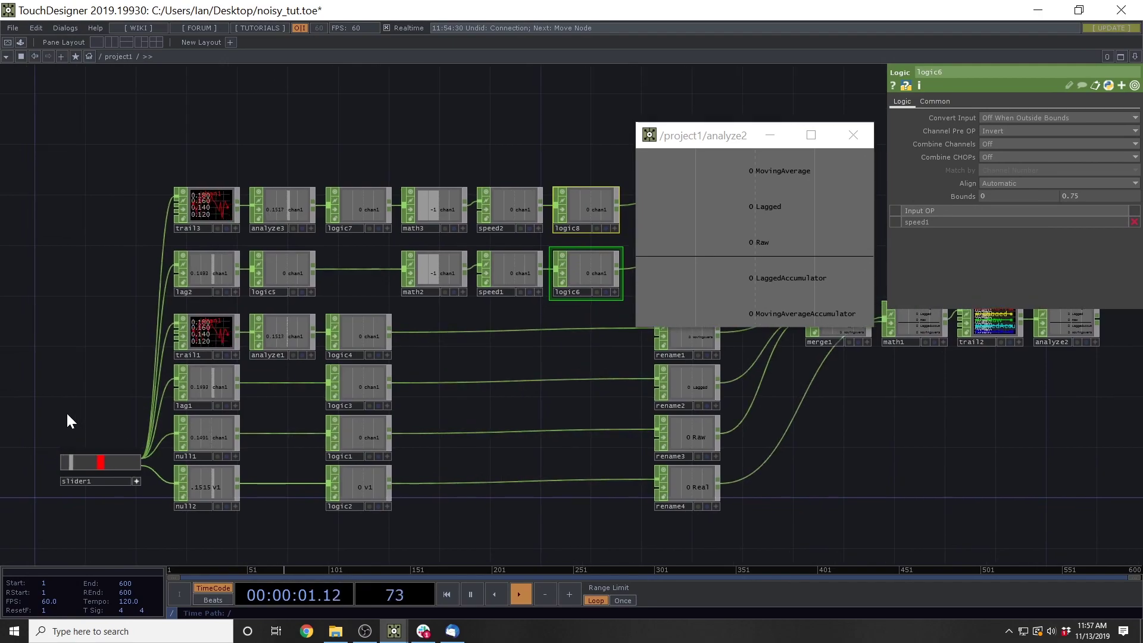
left_click_drag(73, 463, 100, 466)
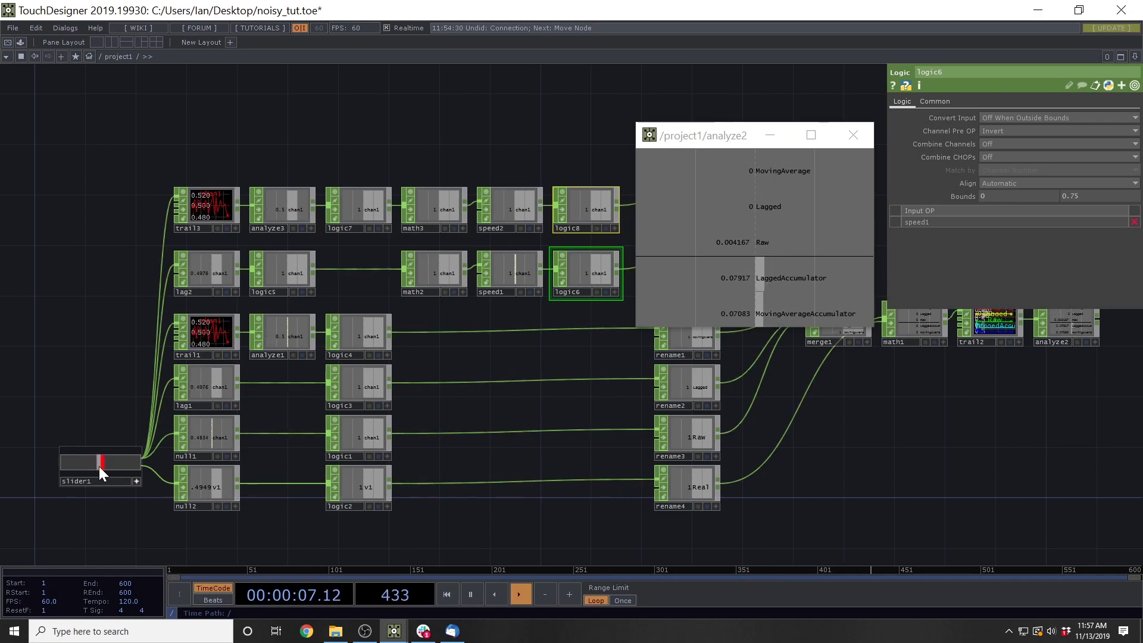
left_click_drag(99, 466, 81, 466)
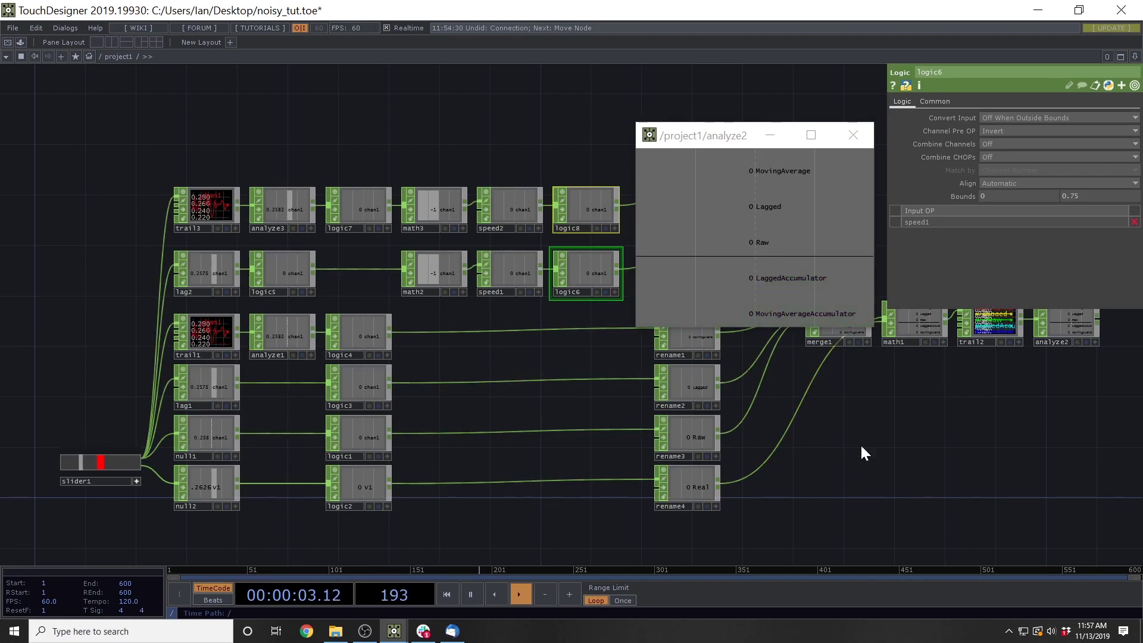
left_click_drag(881, 450, 844, 454)
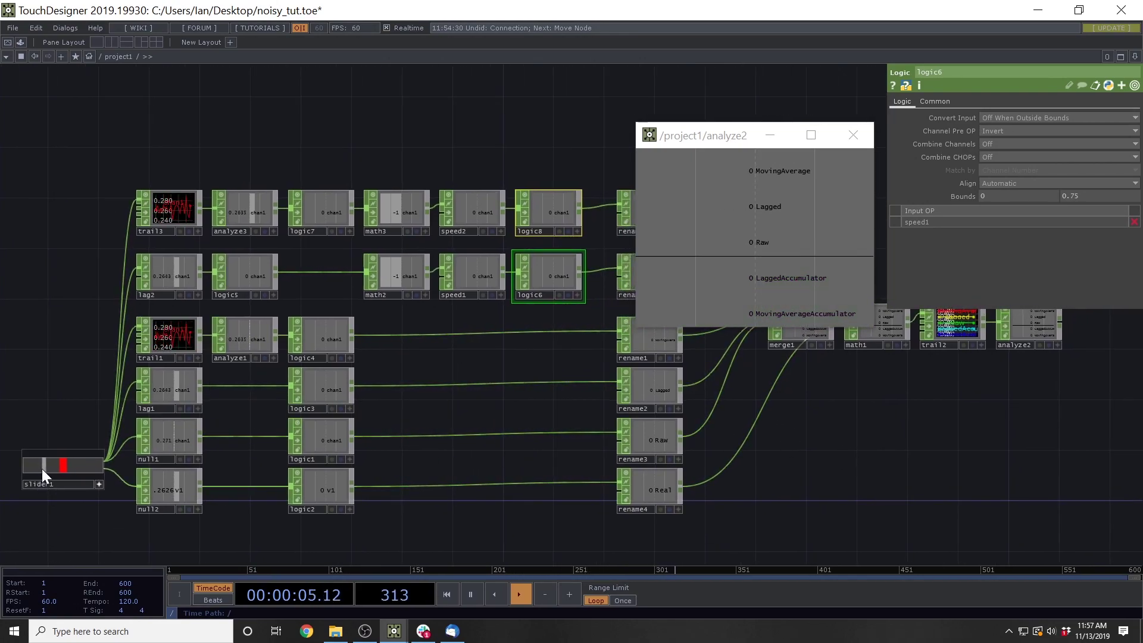
left_click_drag(42, 469, 58, 467)
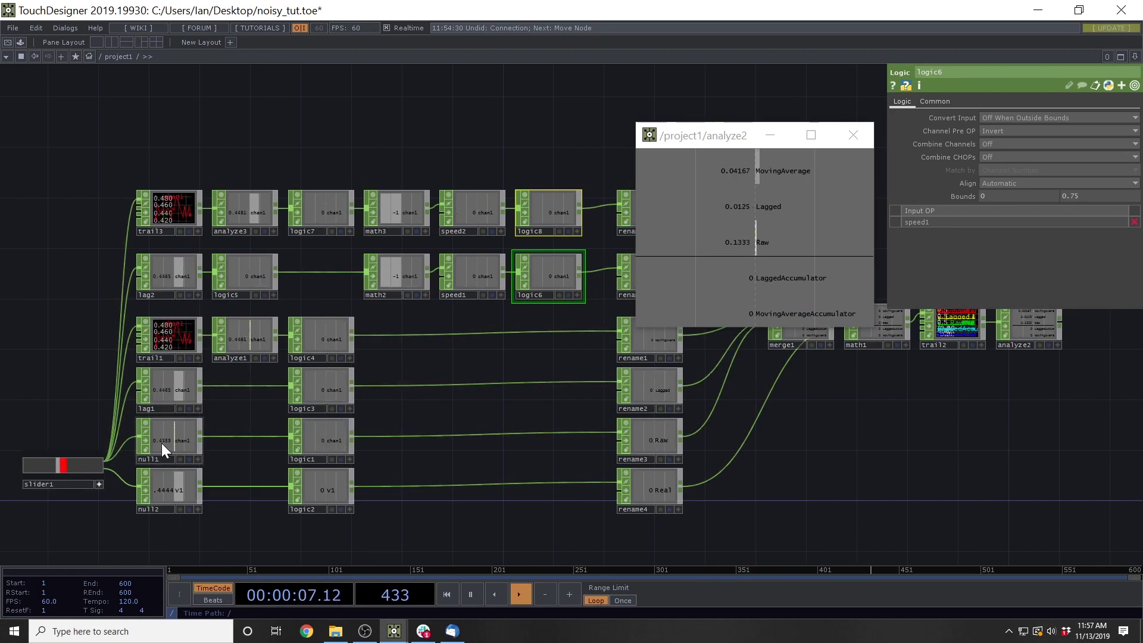
left_click(59, 469)
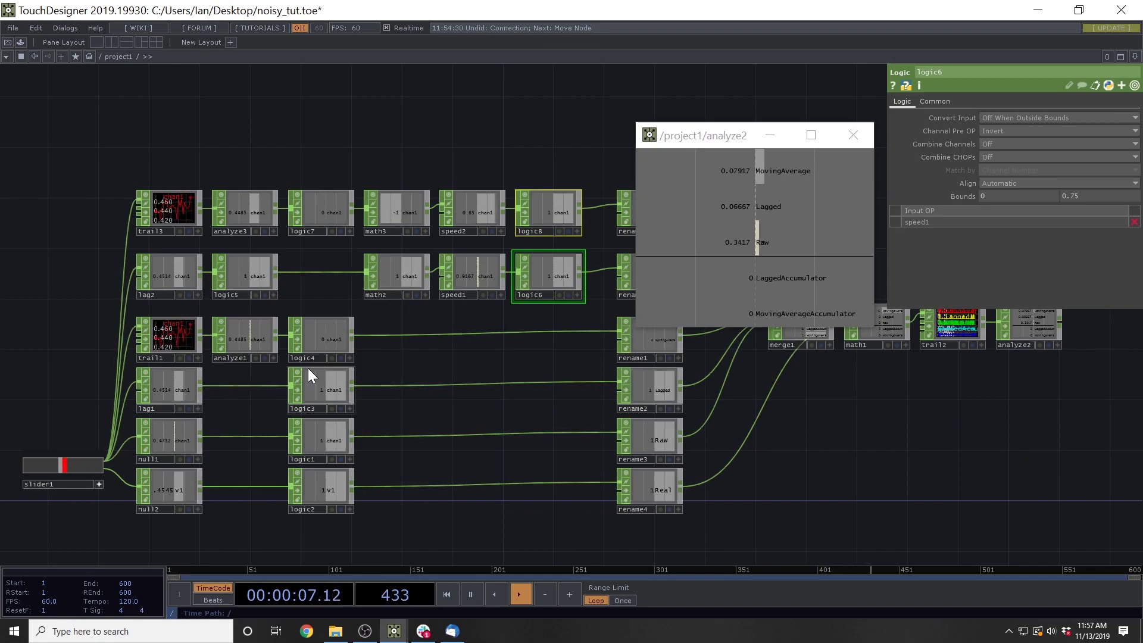
Close the floating analyze2 viewer to show the complete smoothing network.
left_click_drag(51, 359, 77, 359)
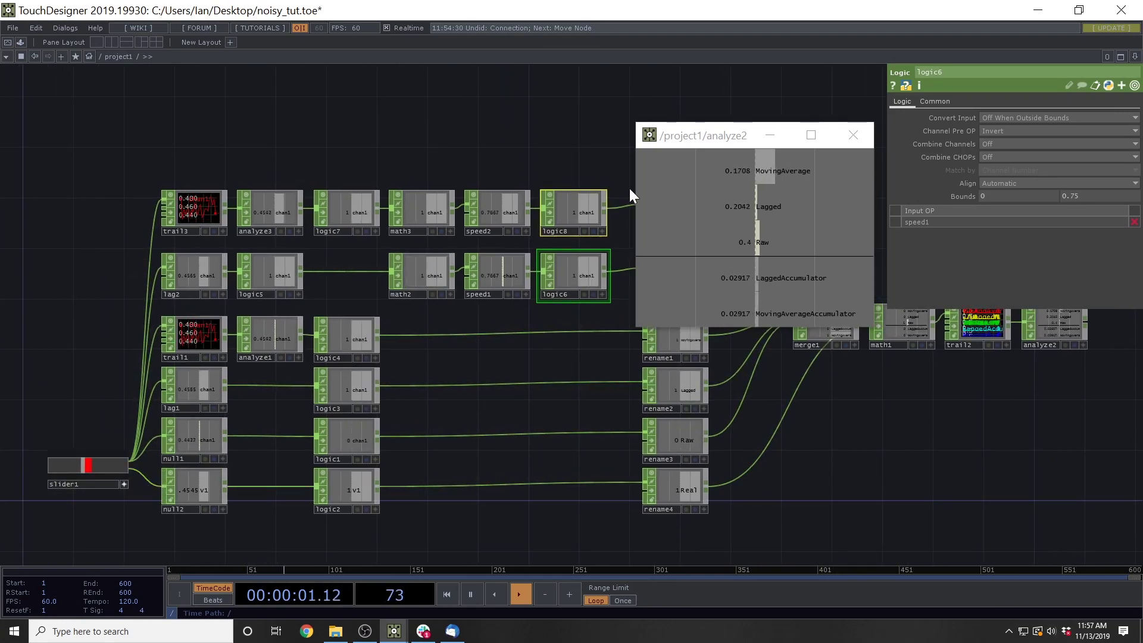
left_click(854, 135)
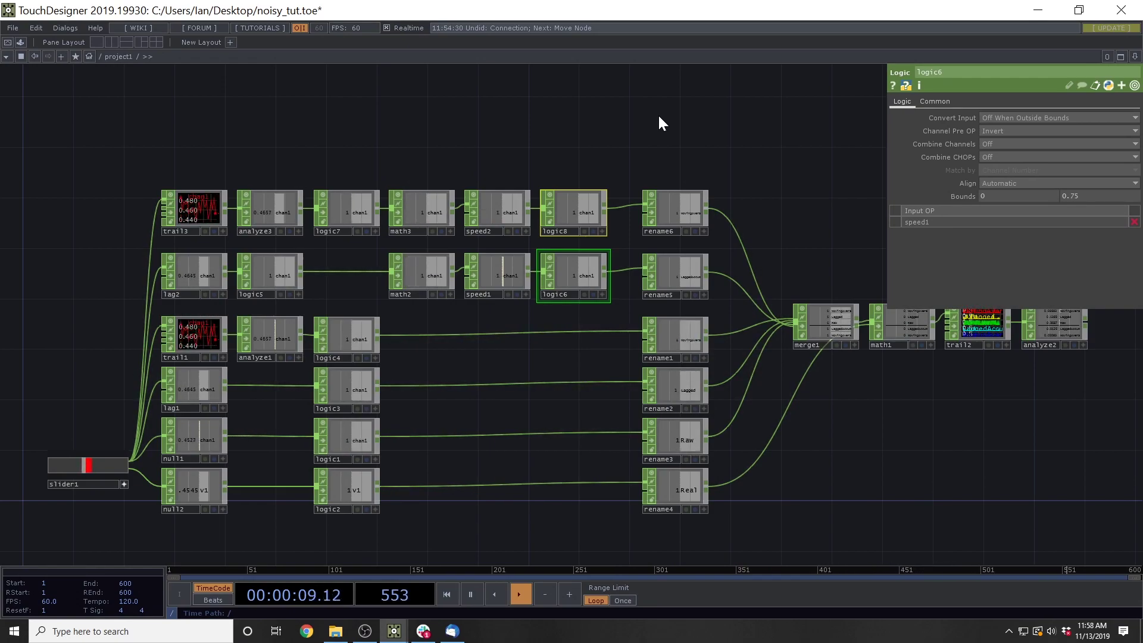
left_click_drag(603, 127, 582, 148)
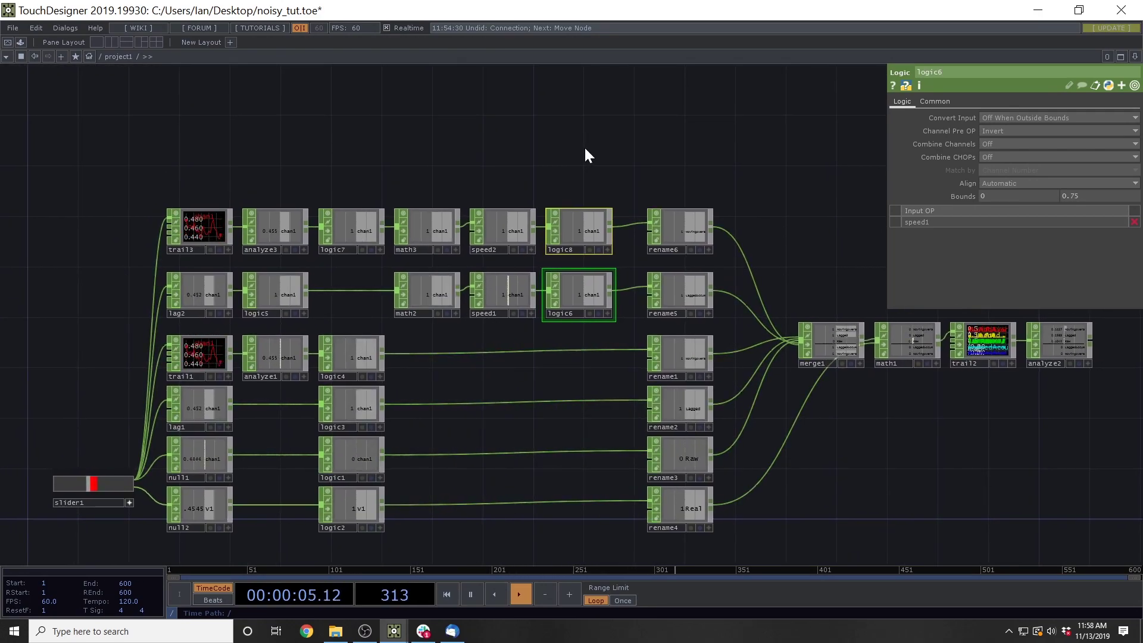